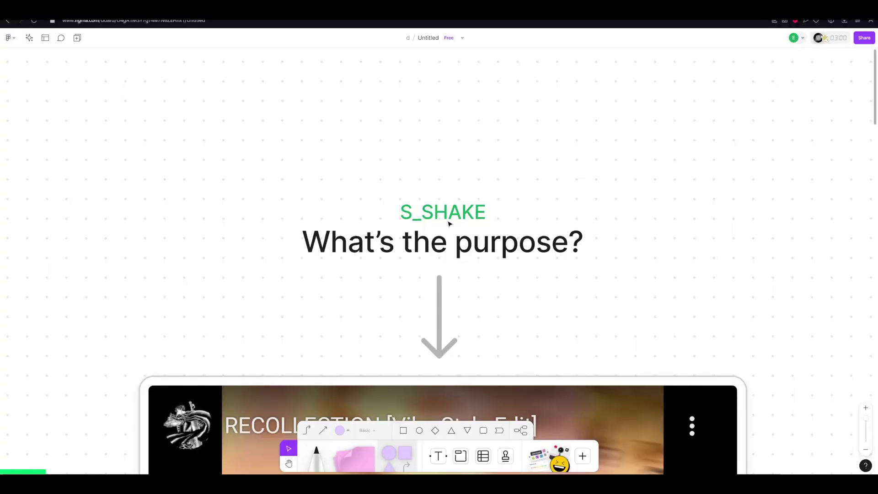
Look over the S_SHAKE "What's the purpose?" heading, the first embedded video below it and its X and Y axis label
scroll(485, 237, "down", 3)
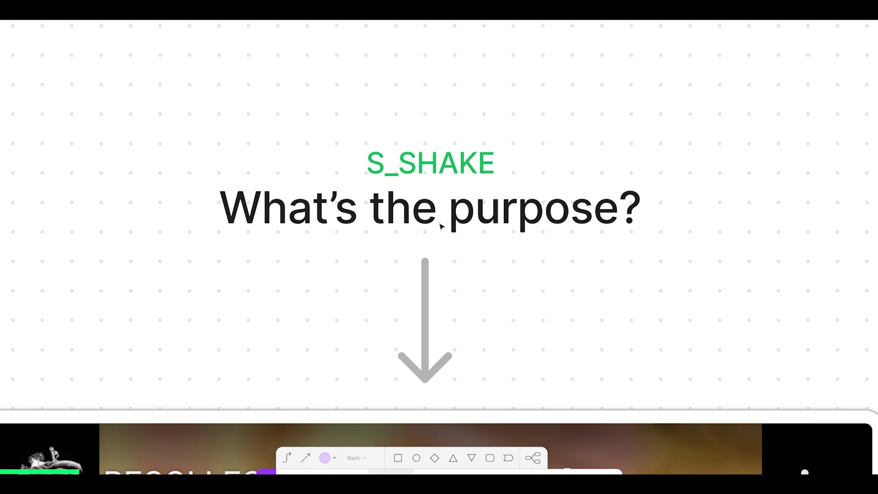
left_click_drag(440, 226, 497, 248)
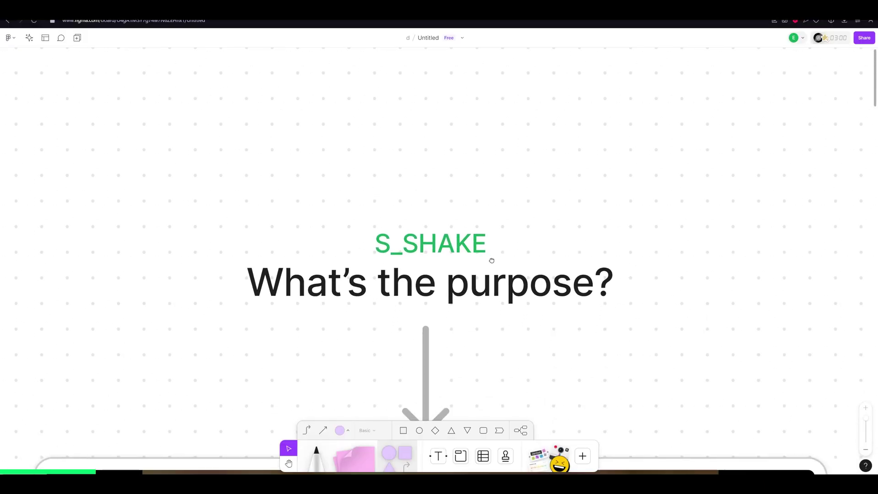
scroll(547, 345, "down", 2)
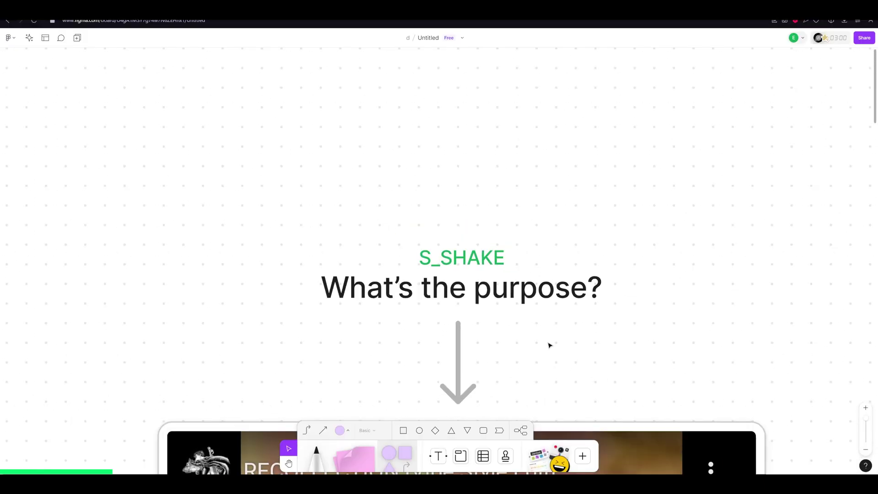
left_click_drag(549, 344, 530, 221)
left_click_drag(569, 272, 544, 128)
scroll(545, 127, "down", 2)
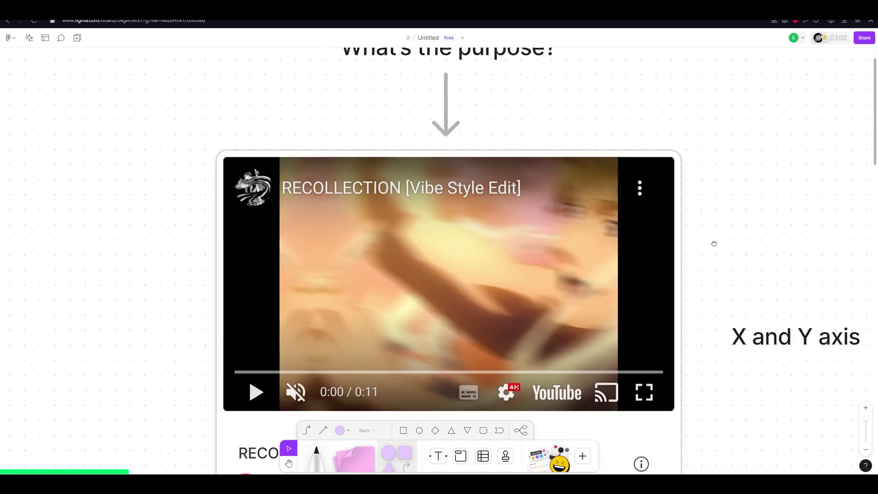
left_click_drag(714, 243, 711, 242)
scroll(640, 254, "down", 2)
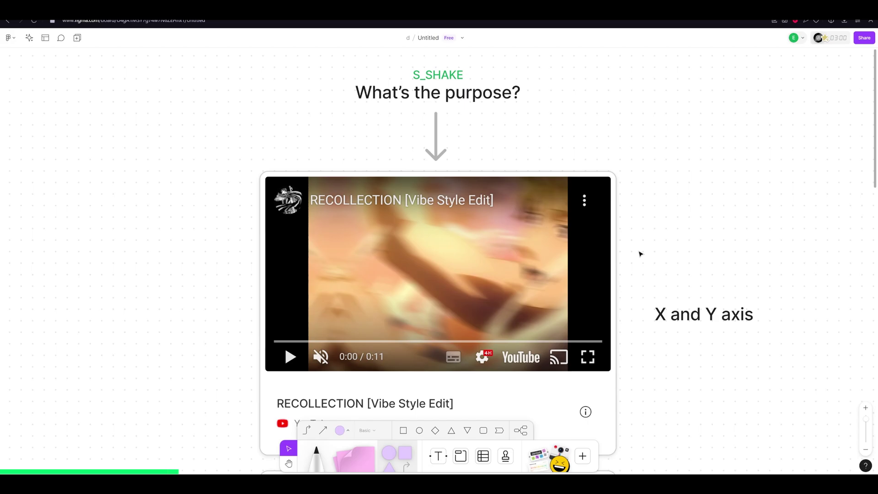
scroll(640, 253, "down", 1)
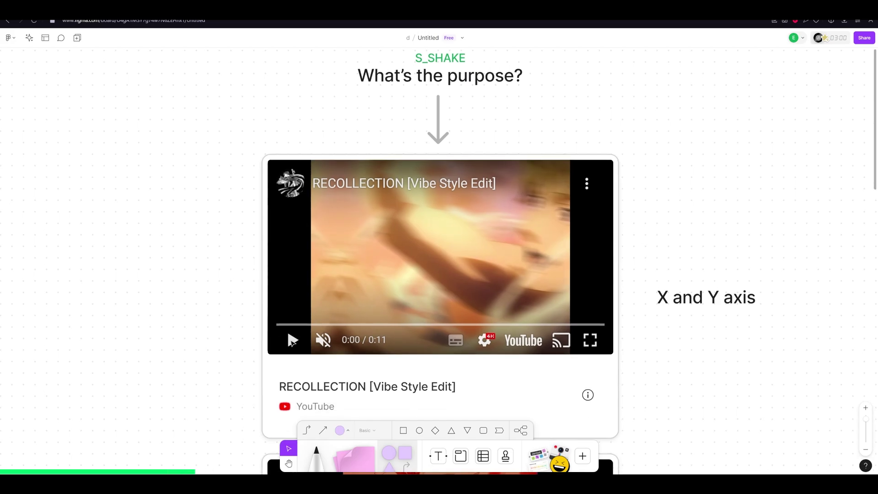
Play the embedded RECOLLECTION [Vibe Style Edit] video, pausing and advancing through it to examine the X and Y axis shake
left_click(291, 340)
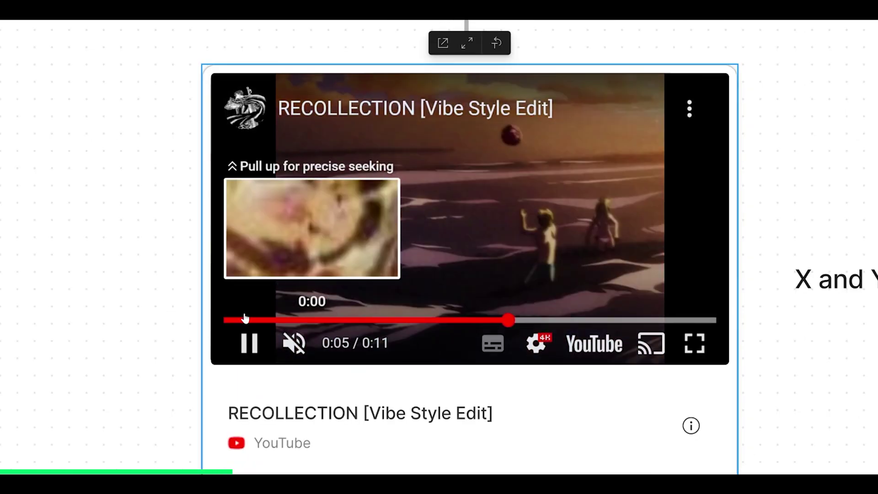
left_click(245, 318)
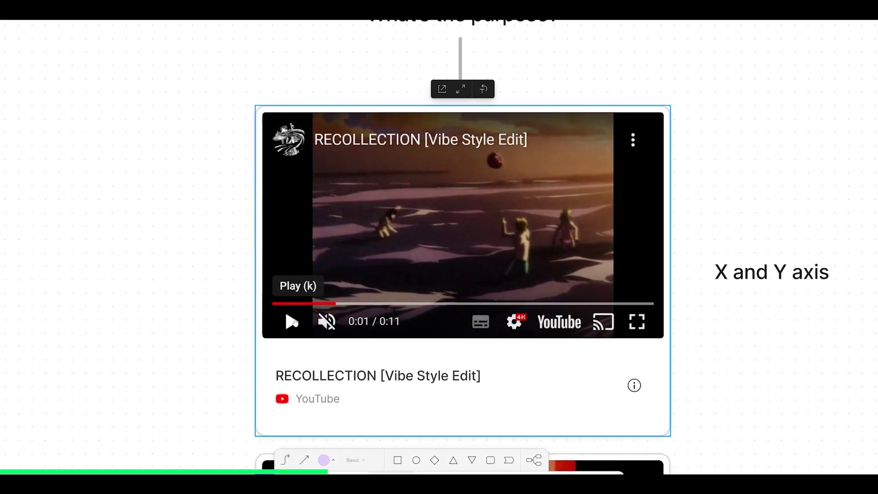
left_click(292, 321)
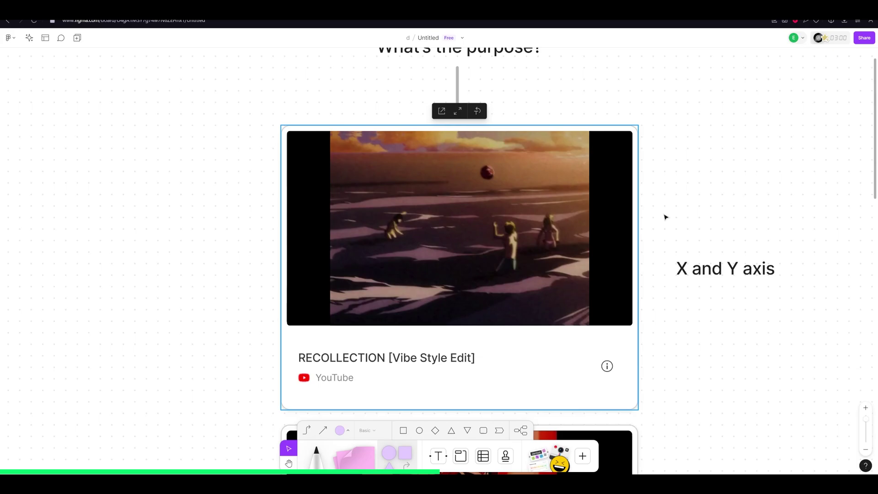
key("space")
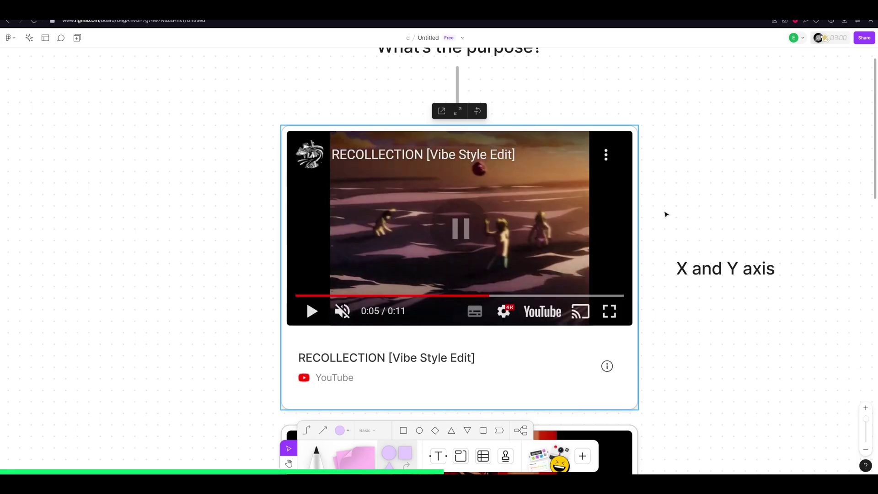
key("period")
key("period")
key("period")
key("period")
key("period")
key("period")
key("period")
key("period")
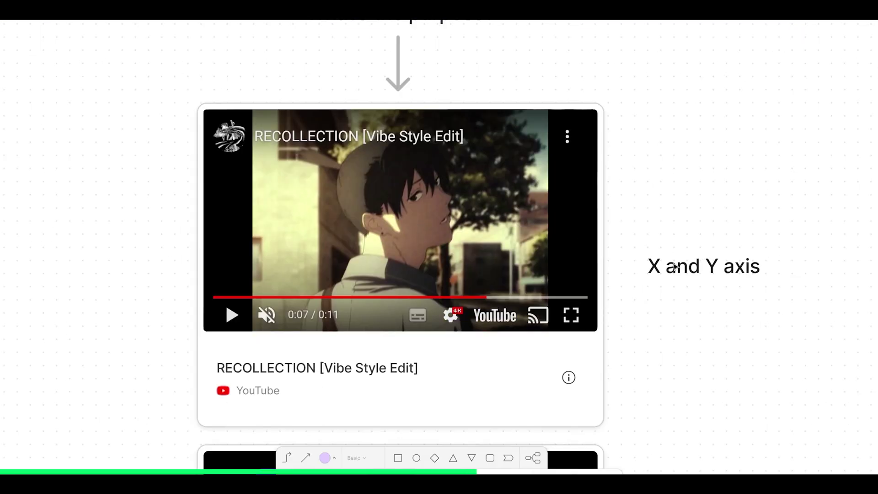
scroll(660, 279, "right", 3)
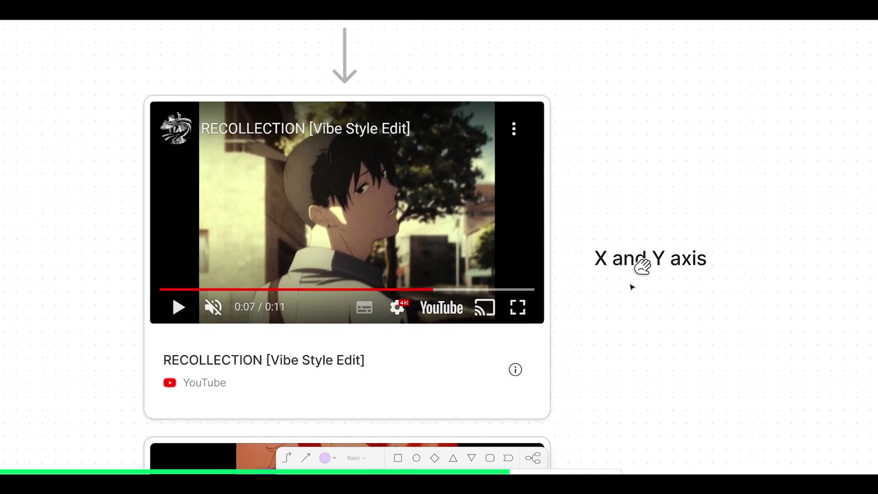
scroll(633, 310, "down", 5)
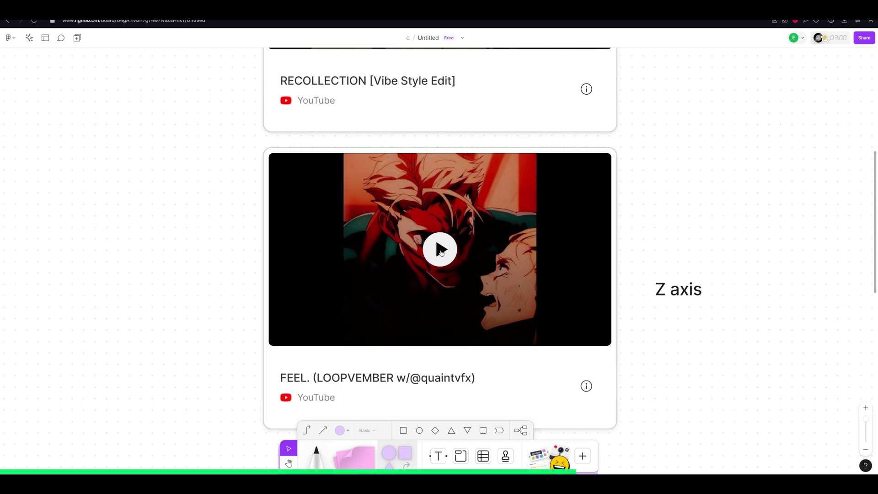
left_click(440, 253)
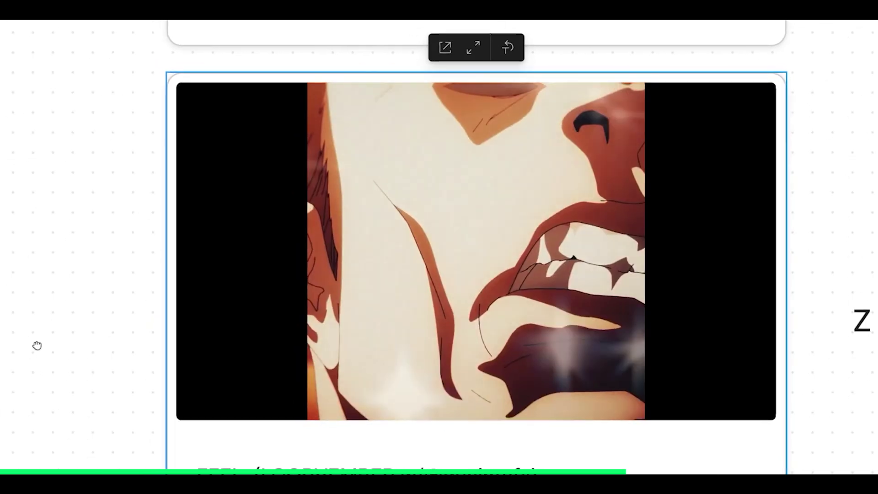
left_click(218, 402)
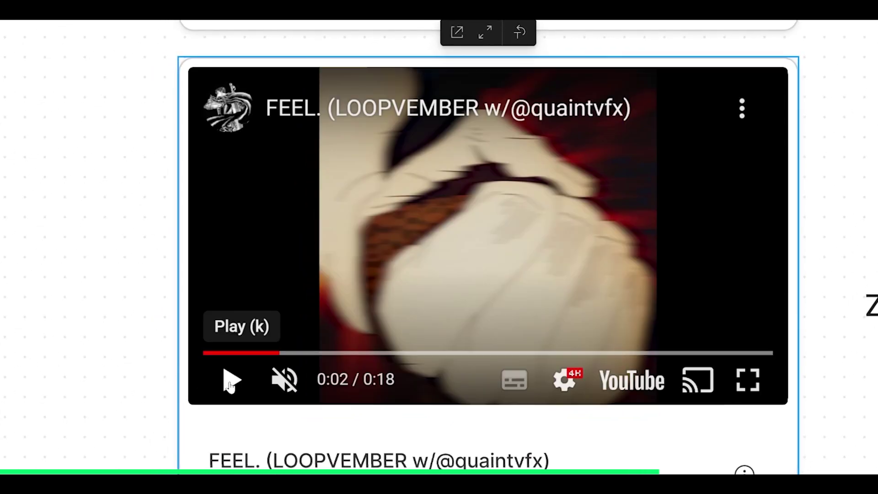
left_click(229, 383)
left_click(229, 383)
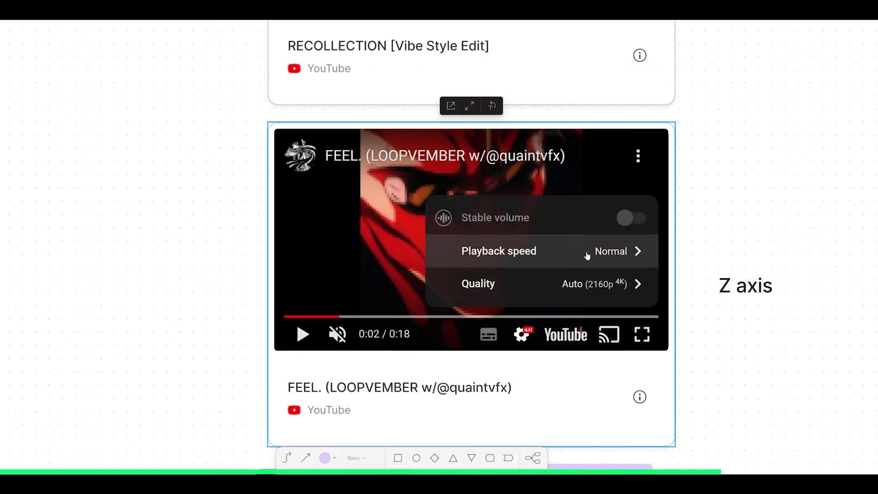
Set the FEEL. video's playback speed to 0.25
left_click(630, 255)
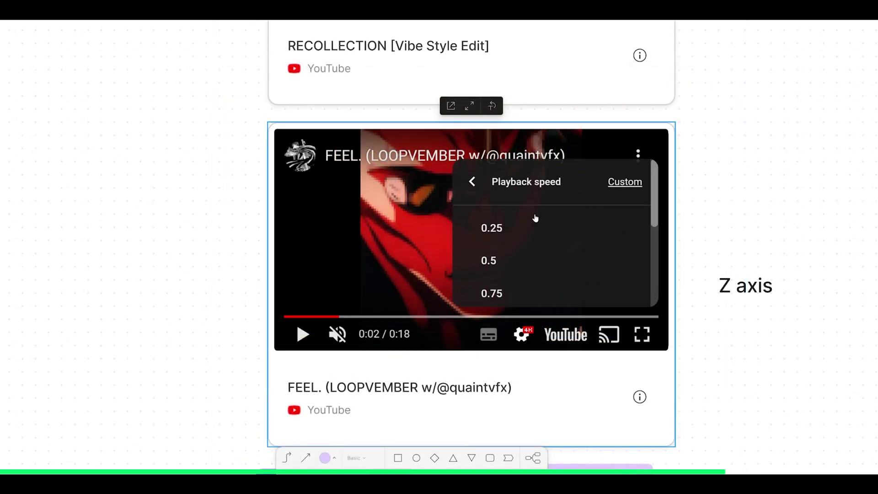
left_click(517, 224)
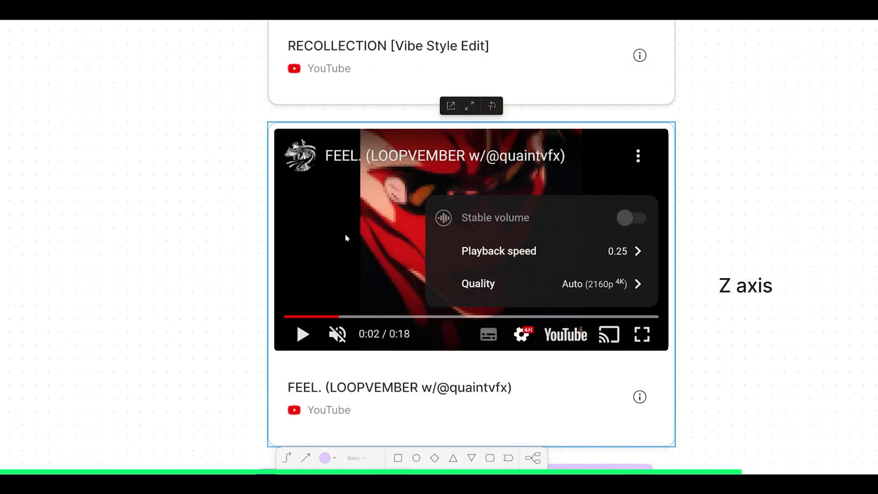
left_click(275, 294)
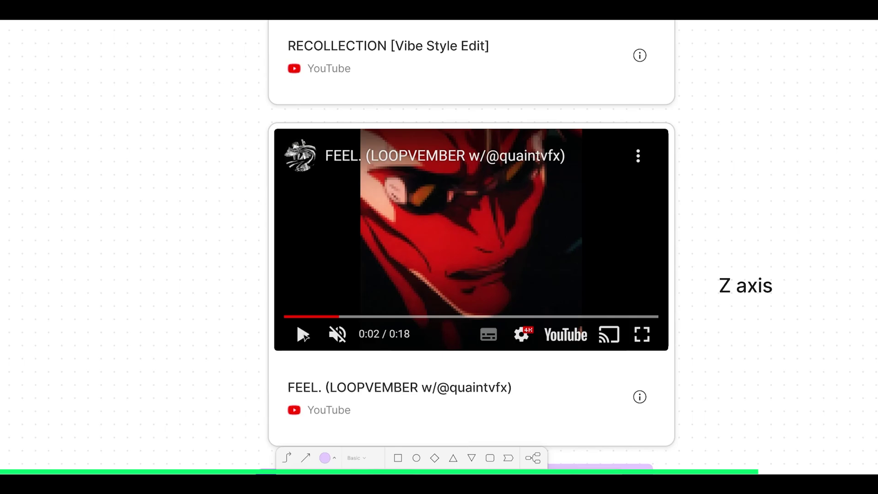
Play the slowed FEEL. video in short stretches around 0:02 to 0:03 to examine the Z axis shake
left_click(303, 335)
left_click(303, 335)
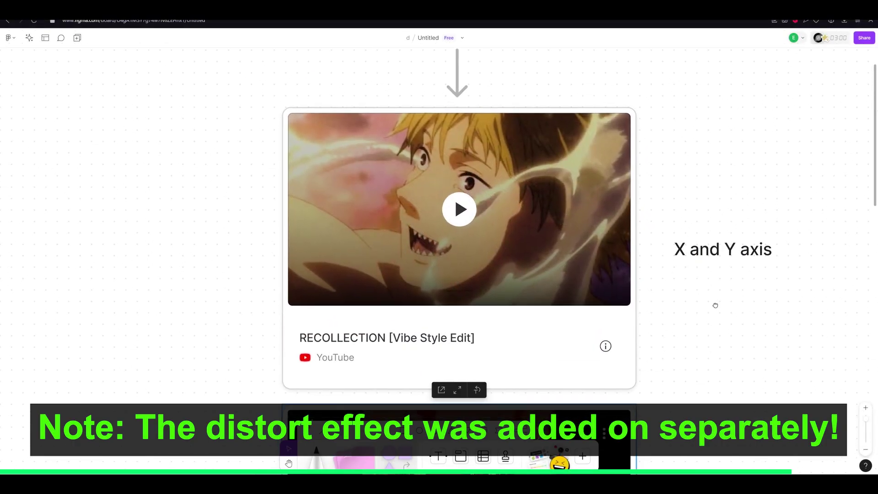
left_click_drag(741, 335, 726, 337)
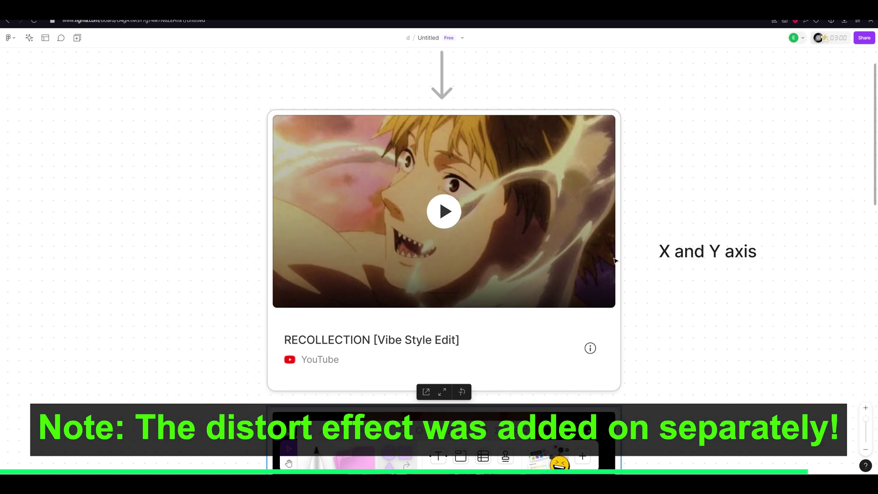
scroll(615, 260, "down", 5)
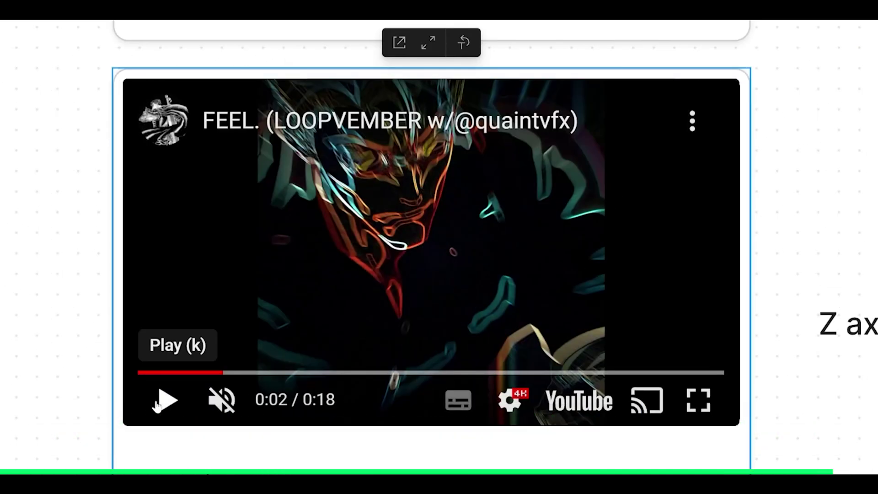
left_click(314, 334)
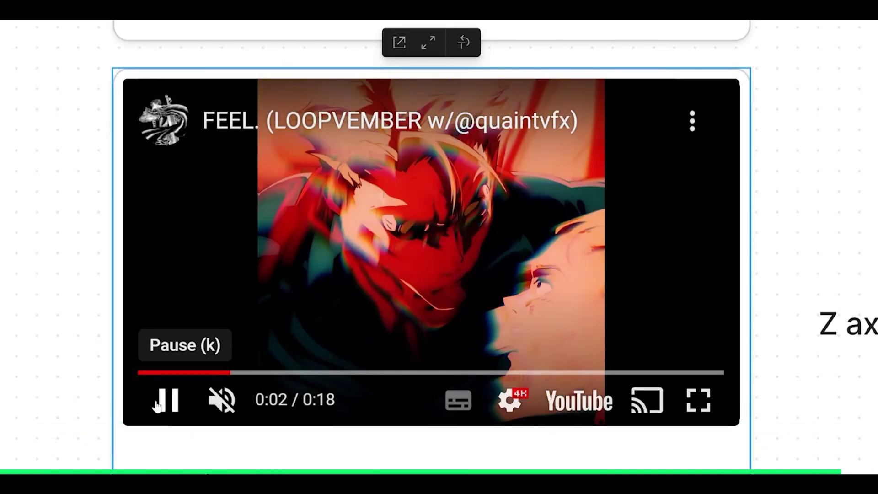
left_click(158, 405)
Draw black horizontal and vertical lines forming an L on the purple rectangle, with short diagonal depth strokes at the vertical line's ends
scroll(310, 454, "down", 4)
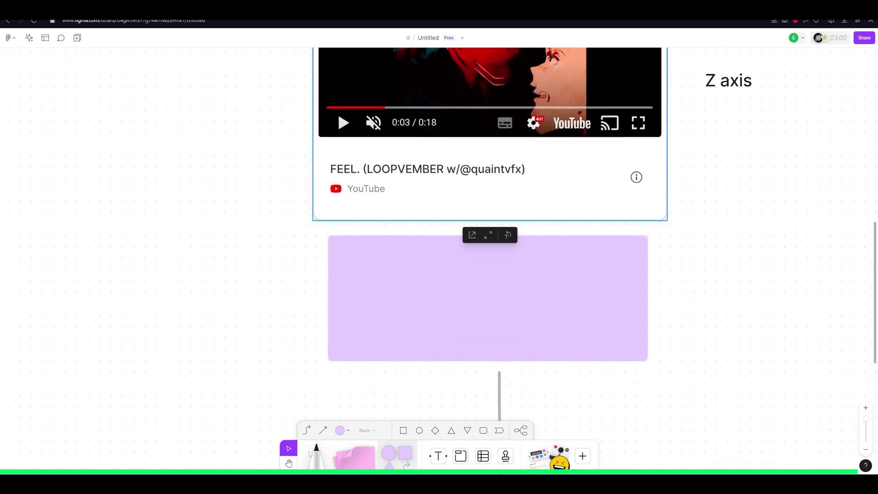
left_click(313, 455)
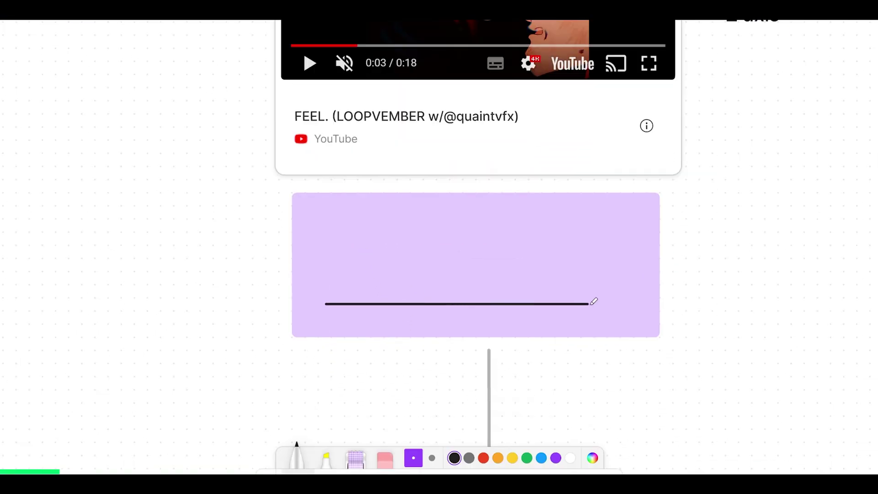
left_click_drag(590, 304, 603, 304)
mouse_move(714, 297)
left_mouse_down()
mouse_move(778, 297)
mouse_move(653, 301)
mouse_move(689, 289)
left_mouse_up()
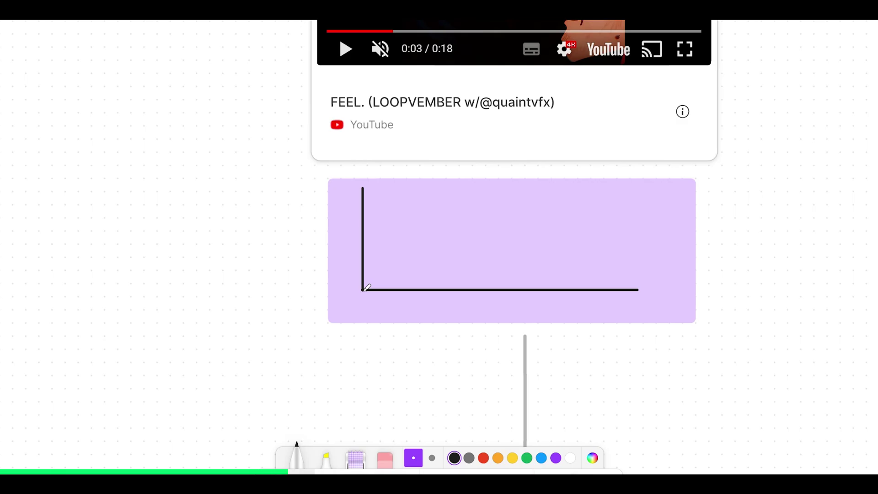
left_click_drag(362, 290, 352, 298)
left_click_drag(363, 190, 355, 192)
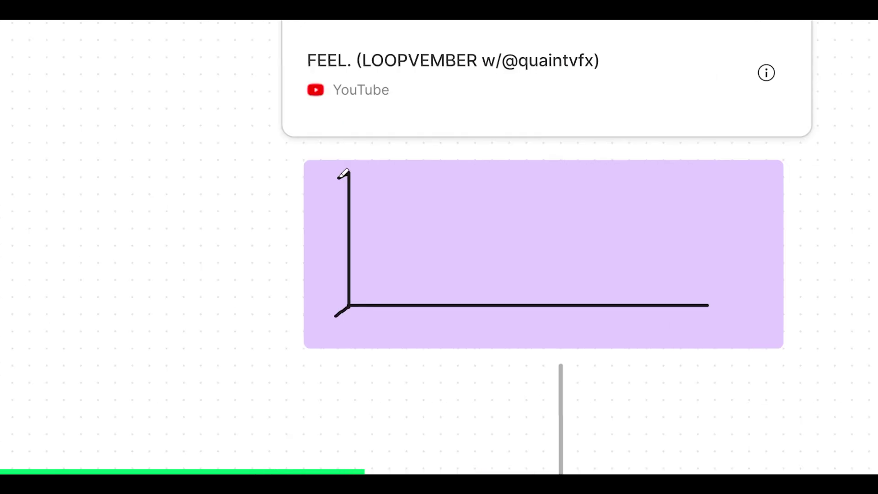
Complete the 3D box sketch on the purple rectangle with parallel front edges, a bottom-corner diagonal, and closing upper and far side edges
left_click_drag(338, 318, 607, 319)
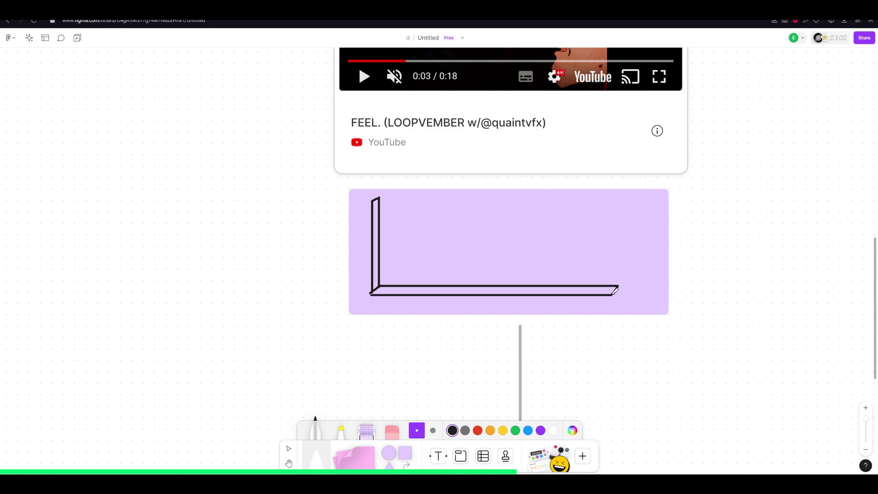
scroll(484, 249, "up", 1)
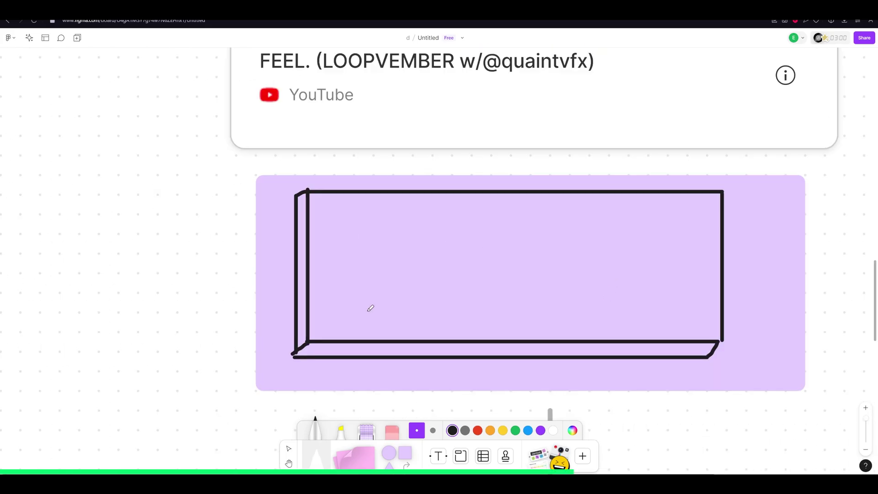
scroll(351, 316, "up", 1)
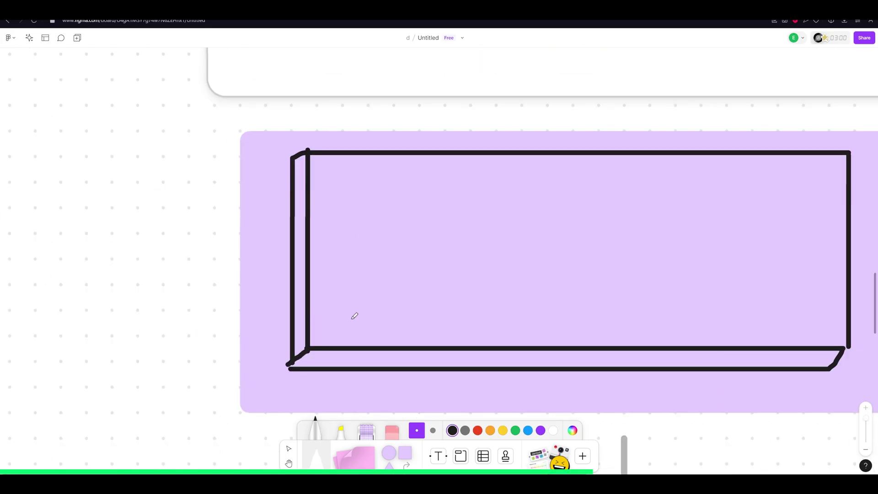
scroll(355, 317, "down", 2)
mouse_move(366, 292)
left_mouse_down()
mouse_move(353, 300)
mouse_move(359, 279)
left_mouse_up()
scroll(339, 302, "up", 2)
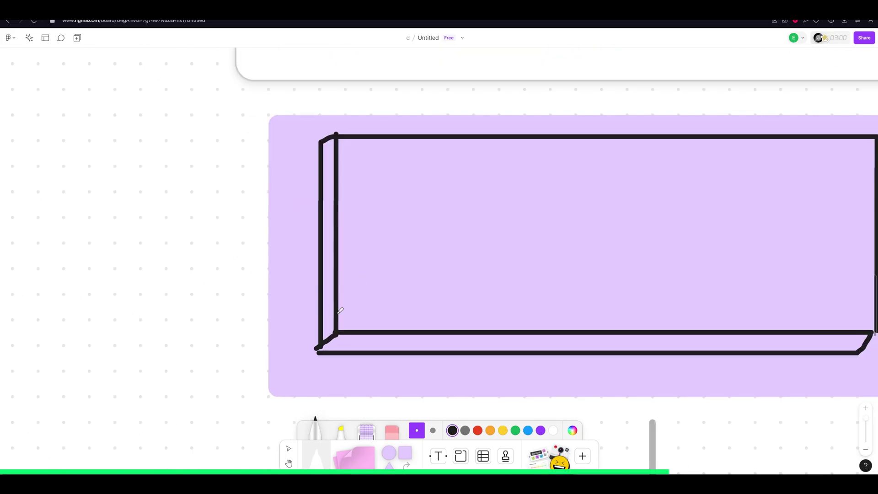
Leave drawing mode, start the embedded HOTSHOT video below the long arrow and pause it near the beginning
scroll(341, 307, "down", 1)
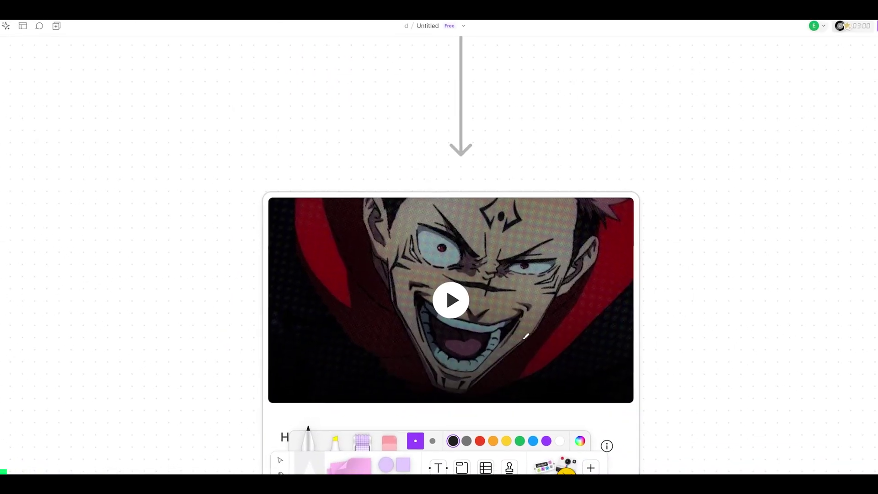
left_click_drag(509, 304, 506, 274)
key("v")
left_click_drag(408, 259, 427, 318)
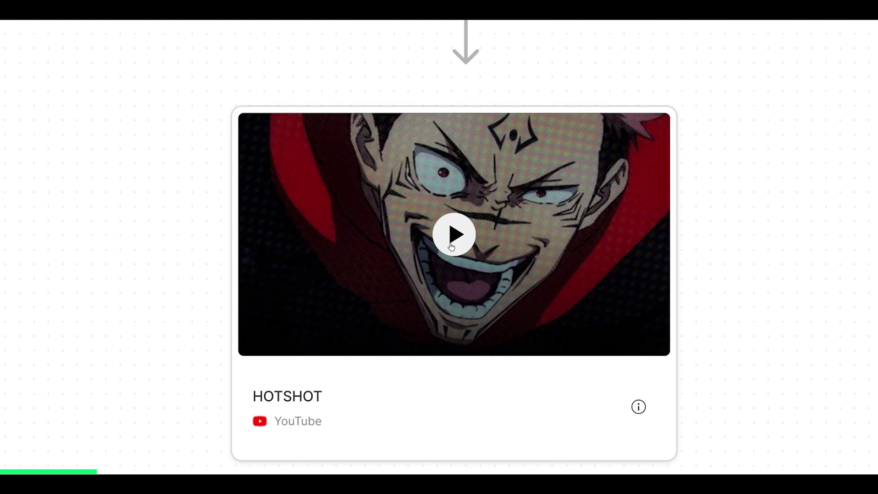
left_click(452, 247)
left_click(269, 339)
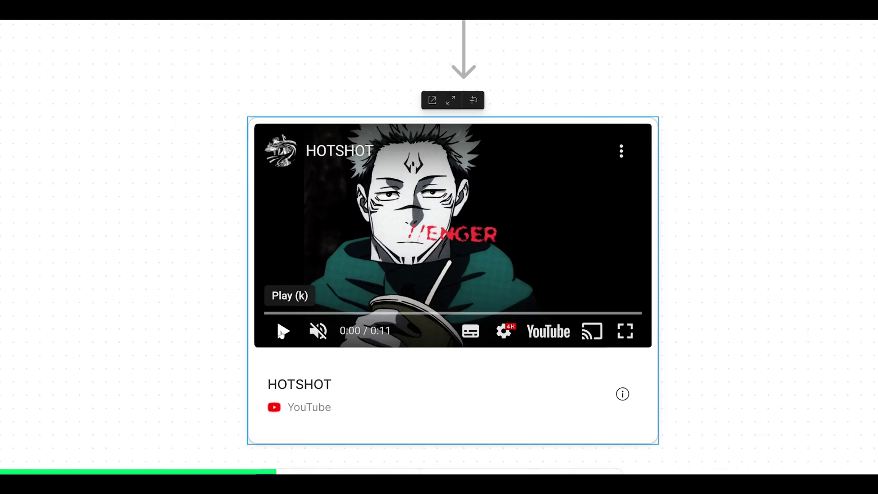
Resume the HOTSHOT video and replay the part from around its midpoint to examine the shake
left_click(283, 332)
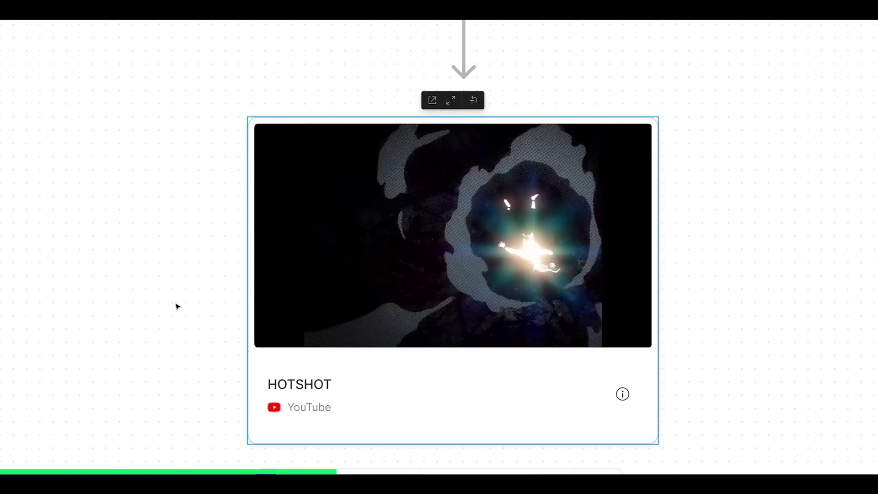
left_click(446, 314)
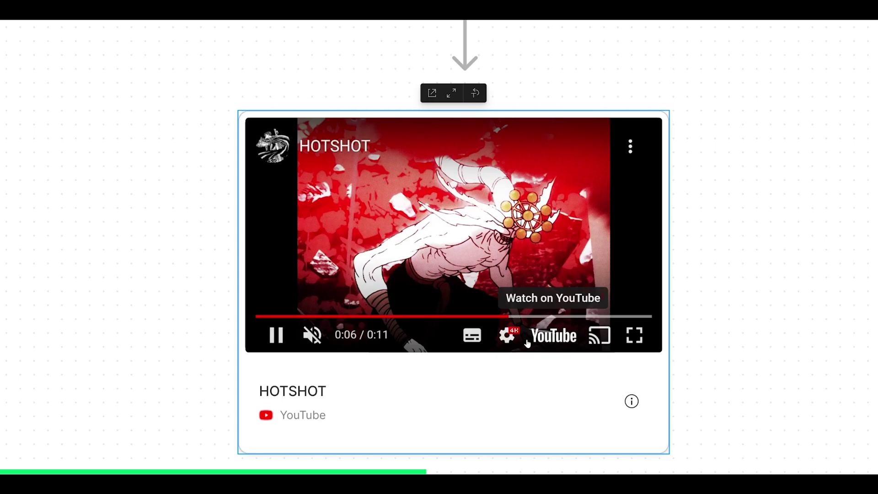
left_click(450, 308)
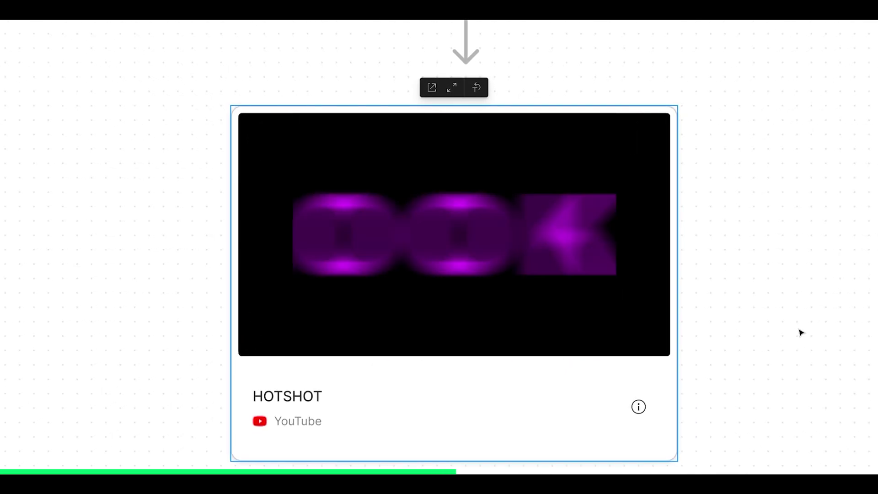
Replay the middle of the HOTSHOT video and pause it at about 0:05 on the LOOK! text
left_click(507, 320)
left_click(476, 319)
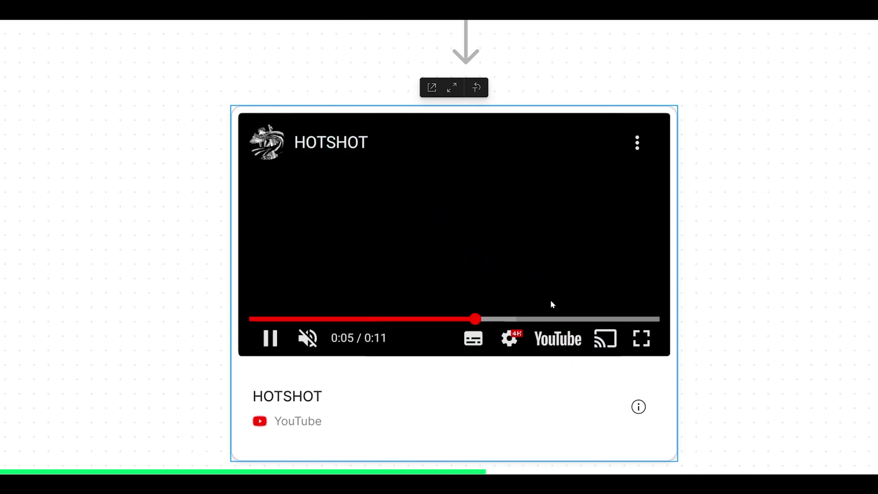
left_click(558, 257)
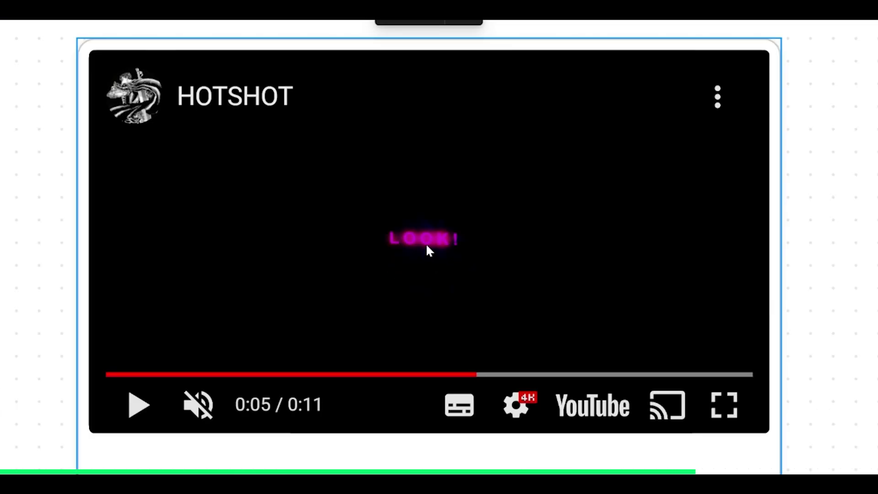
Resume the HOTSHOT video to compare its shakes and pause it at about 0:04
key("space")
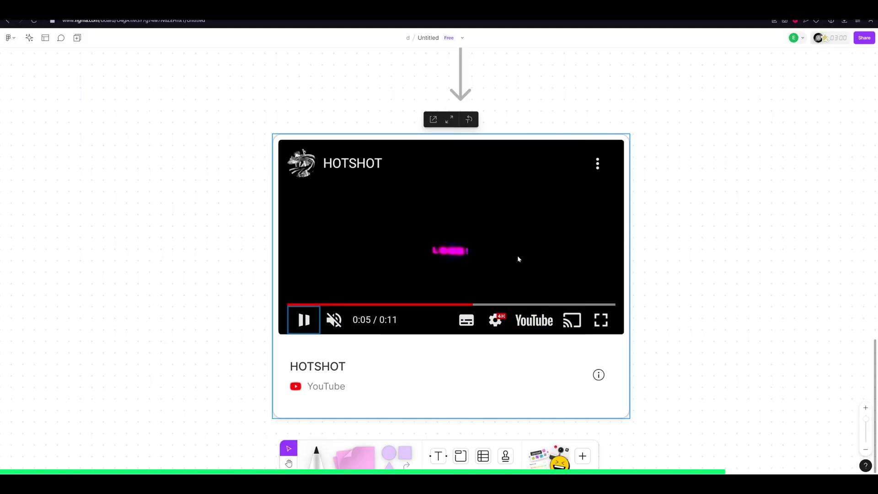
left_click(425, 257)
left_click(304, 320)
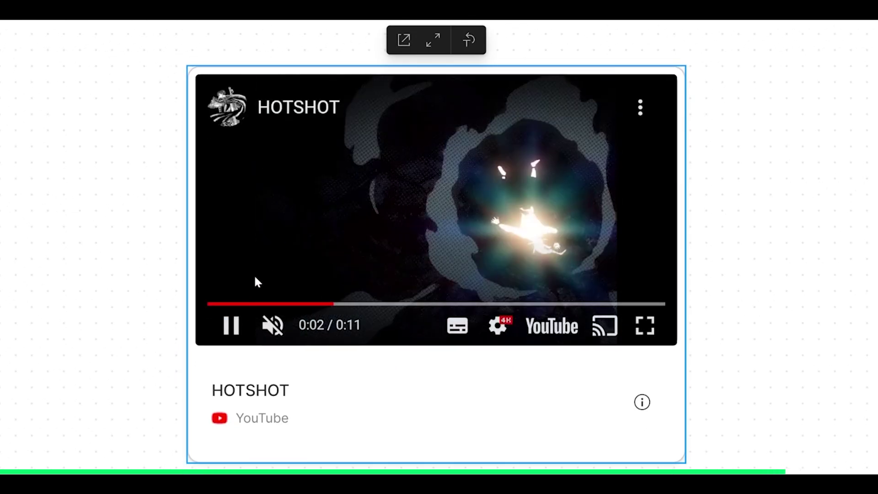
left_click(231, 324)
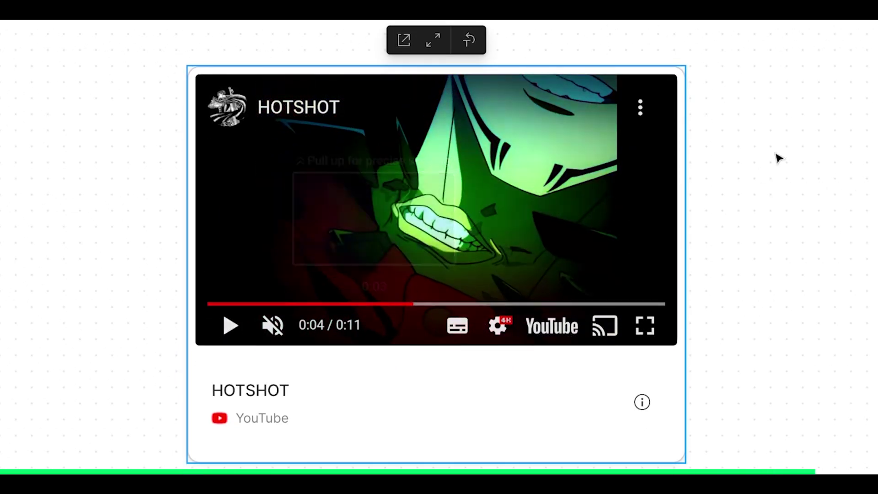
scroll(833, 86, "down", 2)
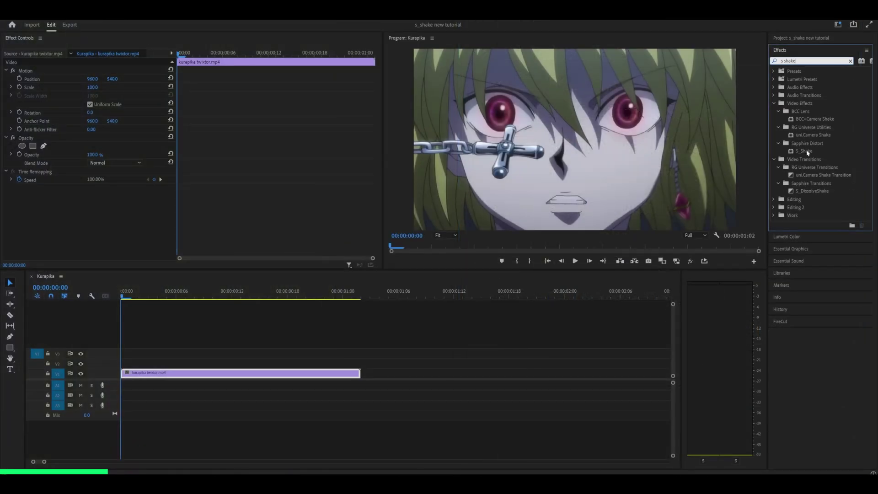
Switch to Premiere Pro and apply the Sapphire S_Shake effect to the kurapika twixtor.mp4 clip, bringing its parameters into view
left_click_drag(806, 151, 244, 184)
scroll(245, 182, "down", 5)
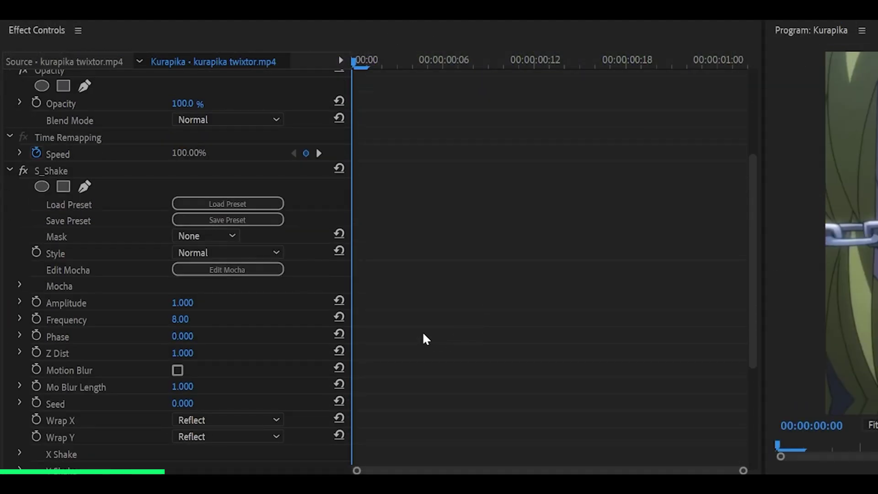
scroll(421, 353, "down", 2)
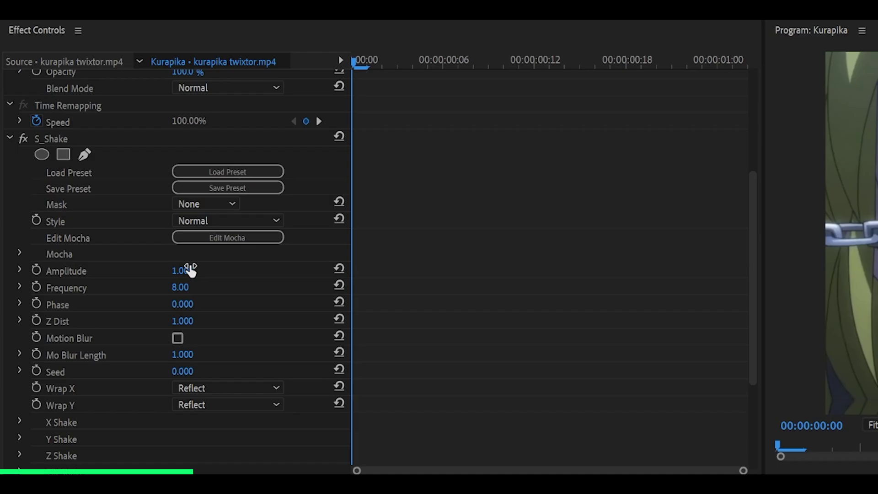
scroll(411, 286, "down", 1)
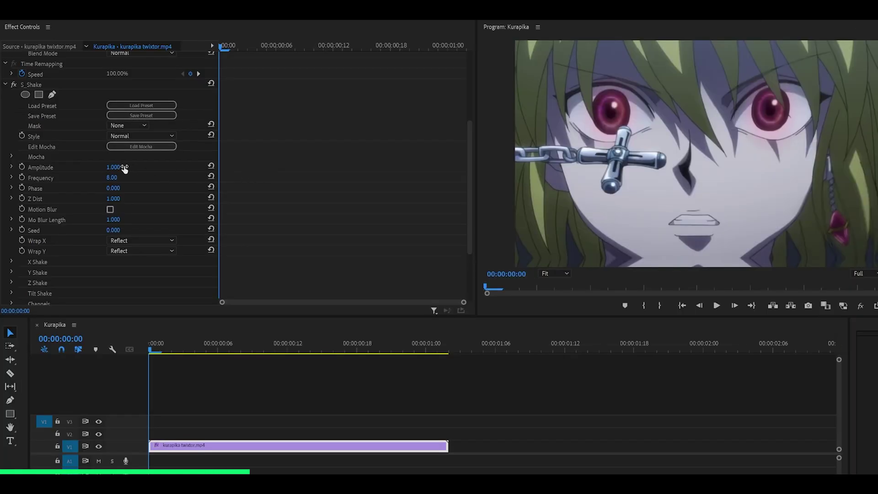
Set the S_Shake Amplitude to 5, play the clip to preview it and return the playhead to the start
left_click_drag(120, 169, 226, 167)
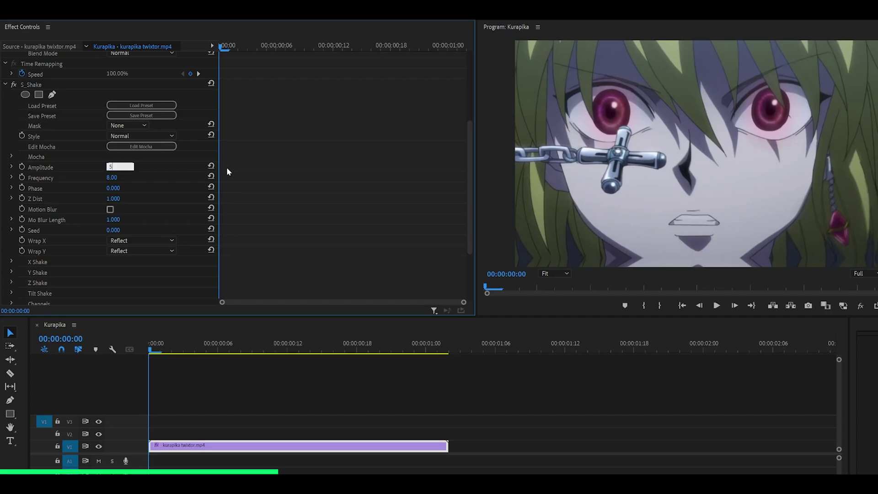
key("space")
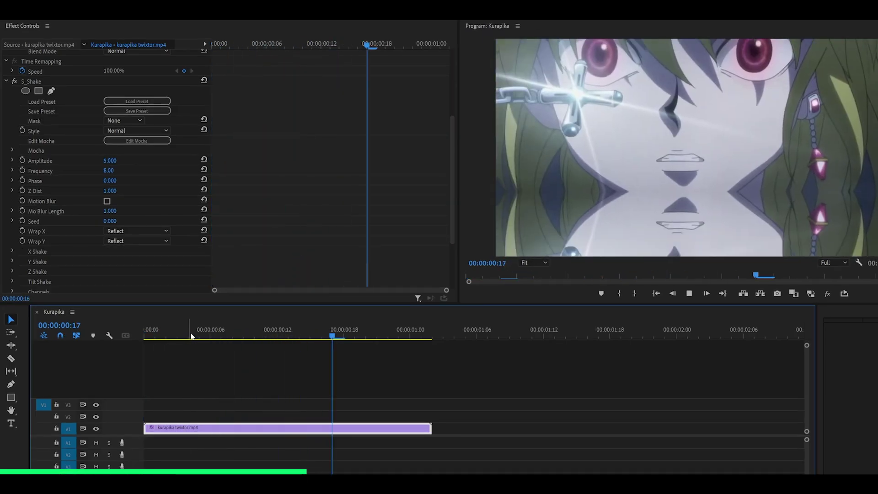
left_click_drag(194, 336, 134, 333)
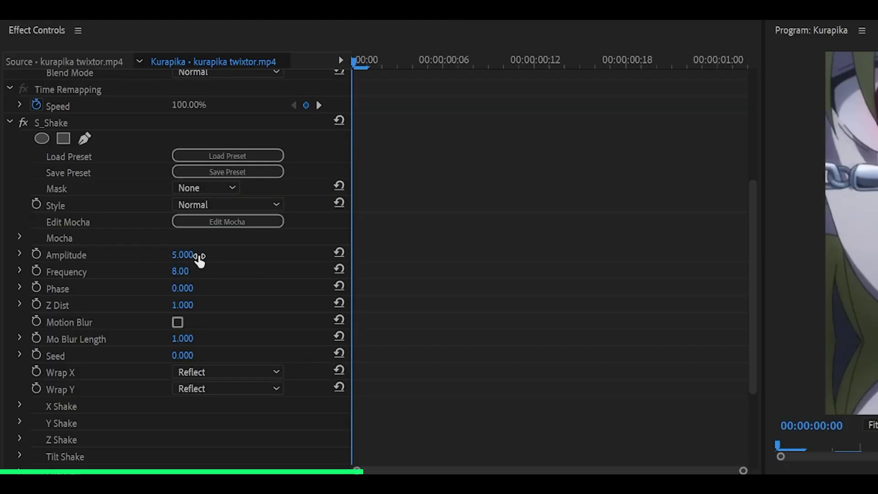
Set the S_Shake Amplitude to 1, preview the clip and return the playhead to the start
left_click(184, 255)
type("1")
key("Return")
key("space")
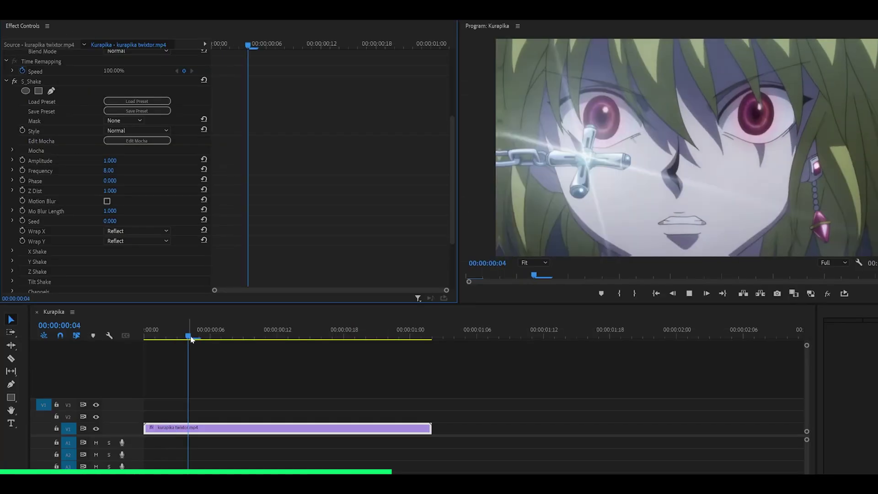
left_click_drag(194, 335, 144, 335)
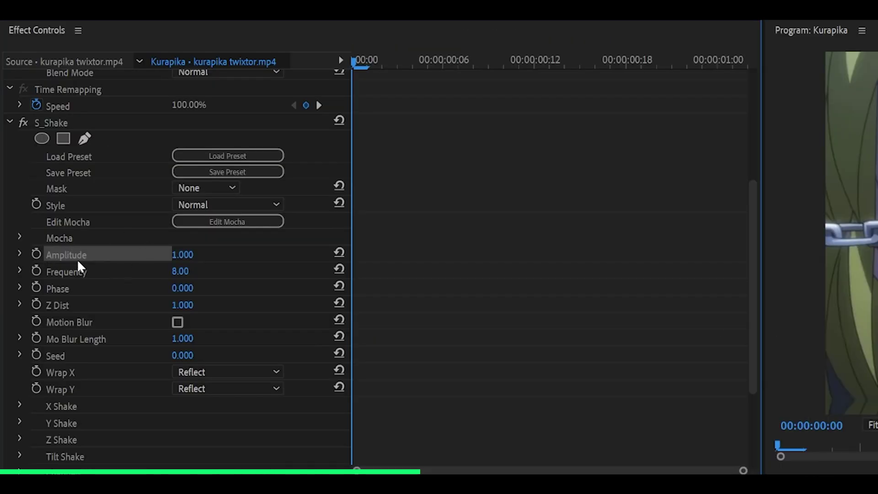
Expand the X Shake group to view its random and wave settings, collapse it and look over the main S_Shake parameters
scroll(531, 289, "down", 2)
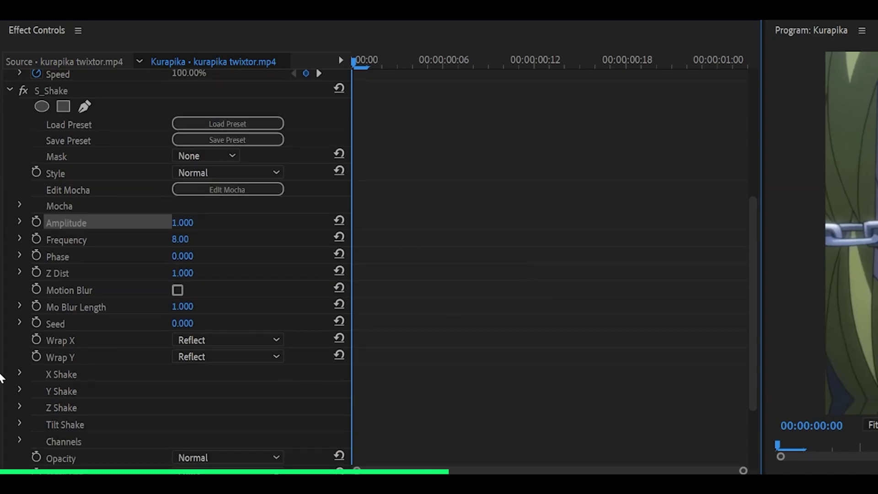
left_click(19, 372)
scroll(87, 333, "down", 2)
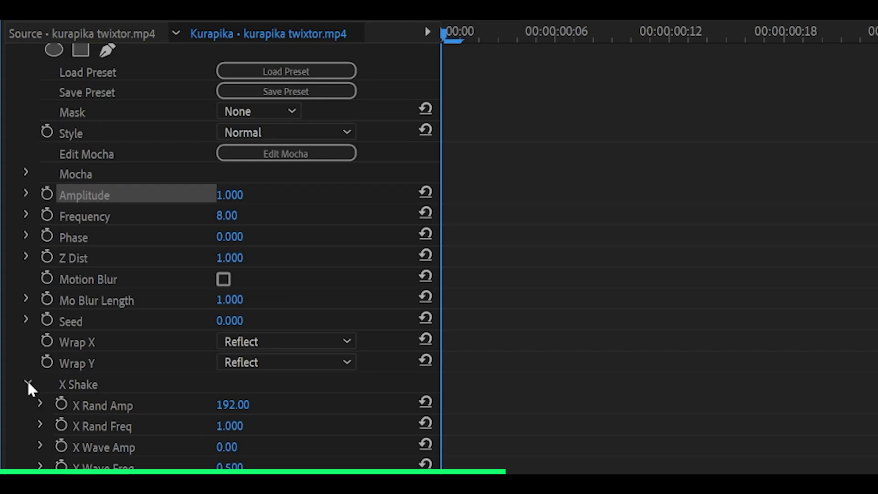
left_click(27, 383)
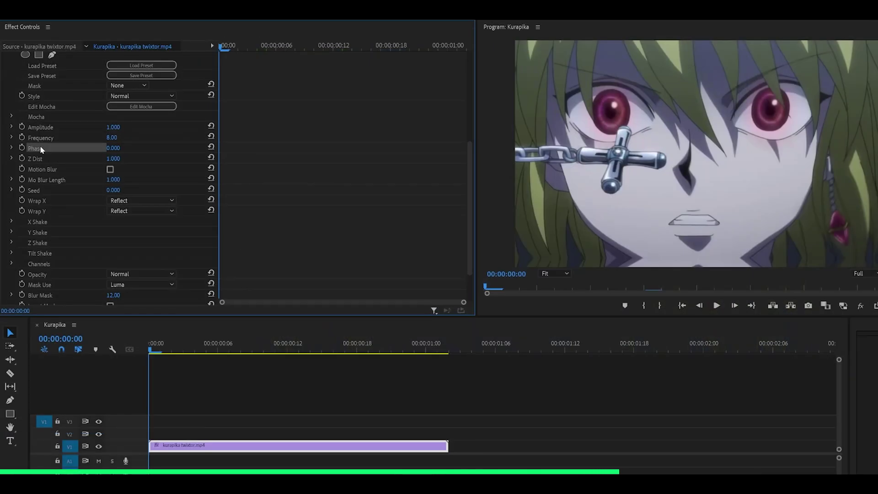
scroll(246, 157, "down", 2)
scroll(17, 117, "down", 2)
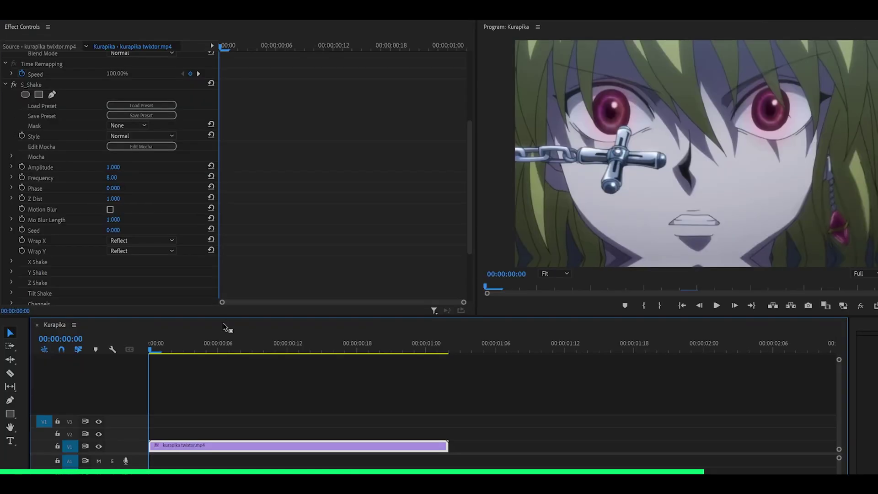
Preview the clip, set the S_Shake Amplitude to 5 and replay the clip from the start to compare the shake
key("space")
key("space")
left_click(115, 168)
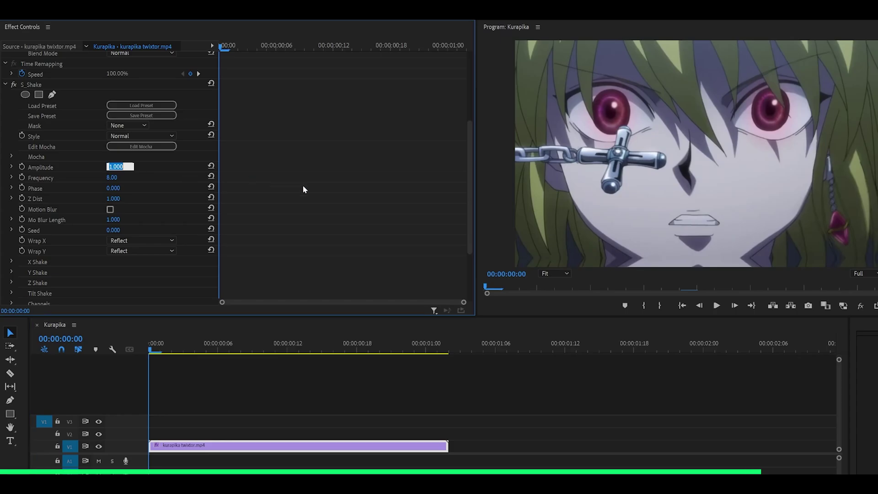
type("5")
key("Return")
key("space")
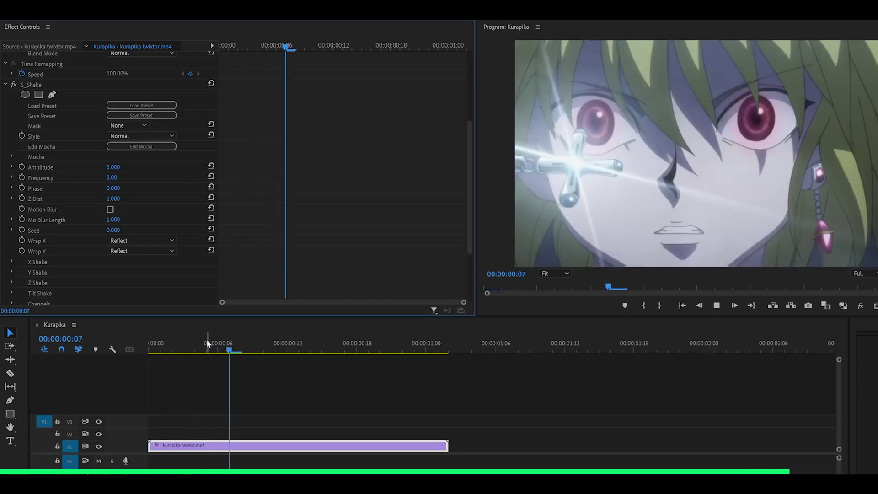
left_click(151, 347)
key("space")
left_click(150, 348)
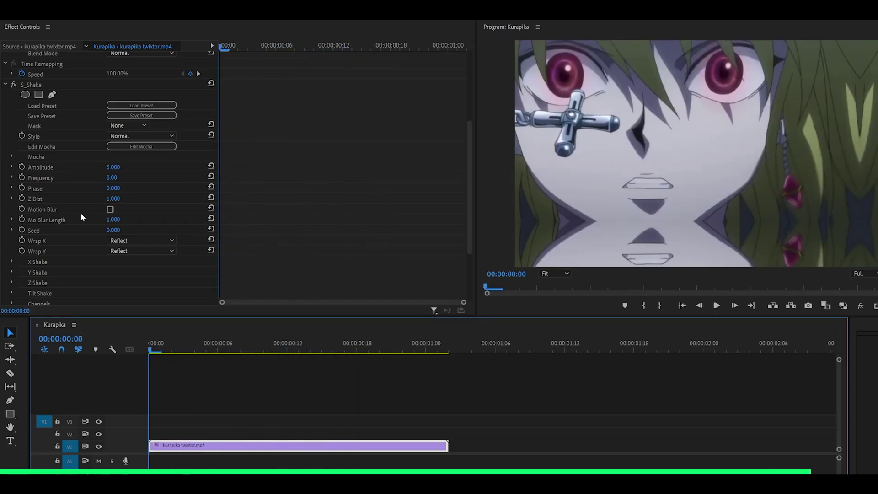
Set the S_Shake Amplitude to 12 and play the clip to preview the extreme shake
left_click(118, 167)
type("12")
key("Return")
key("space")
key("space")
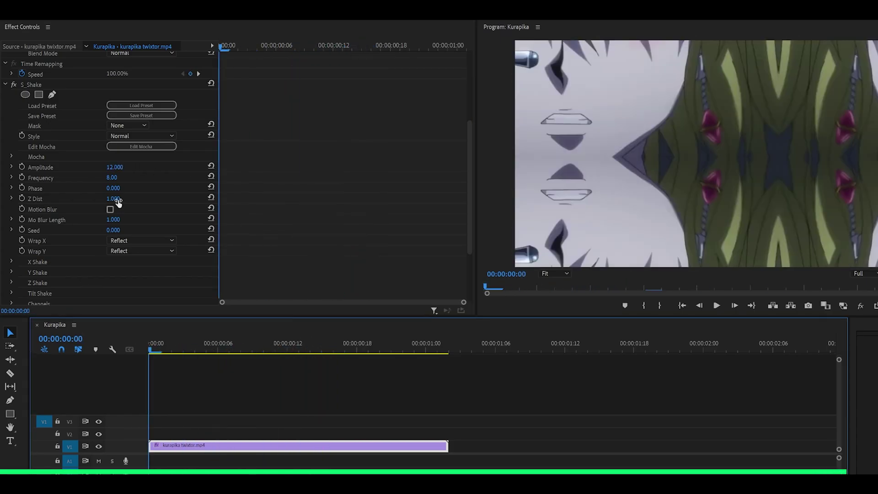
Set the S_Shake Amplitude back to 1
left_click(115, 167)
type("1")
key("Return")
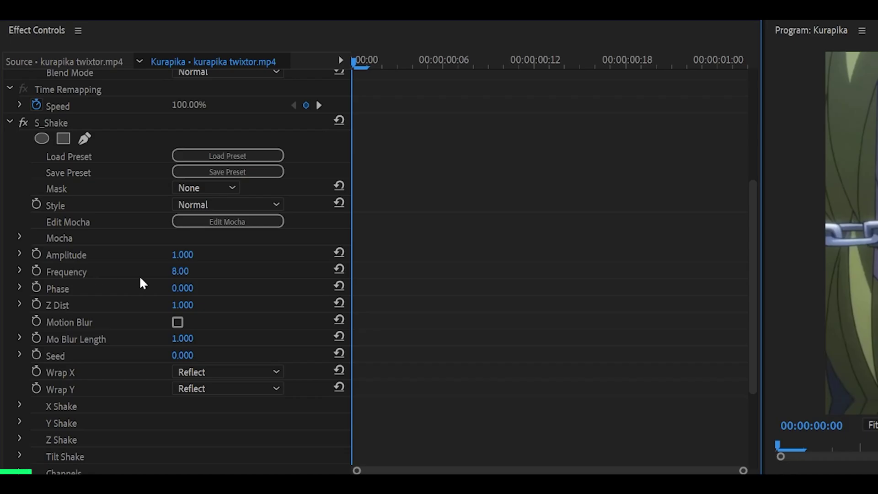
Set the S_Shake Frequency to 16 and play the clip to examine the shake's speed
left_click(182, 273)
type("16")
key("Return")
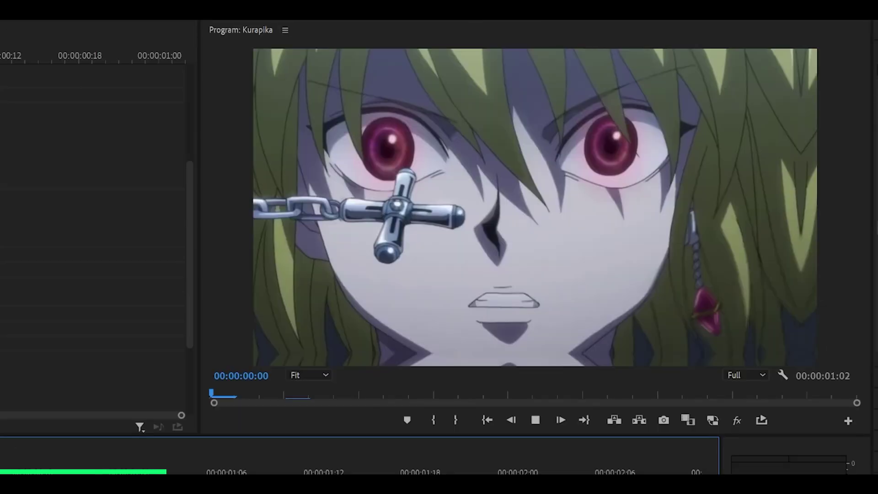
key("space")
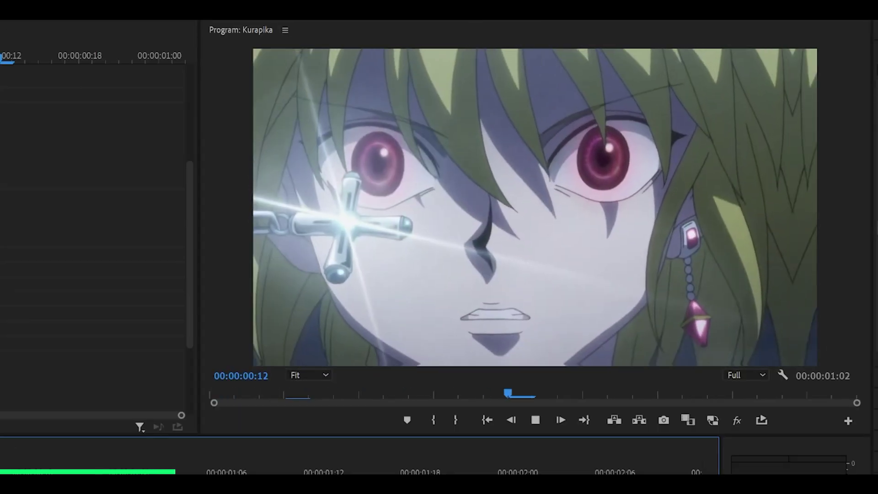
key("space")
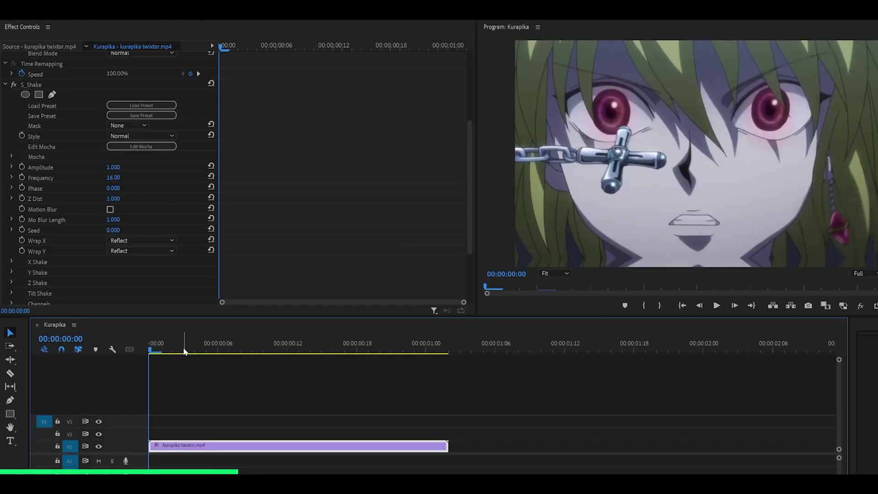
key("space")
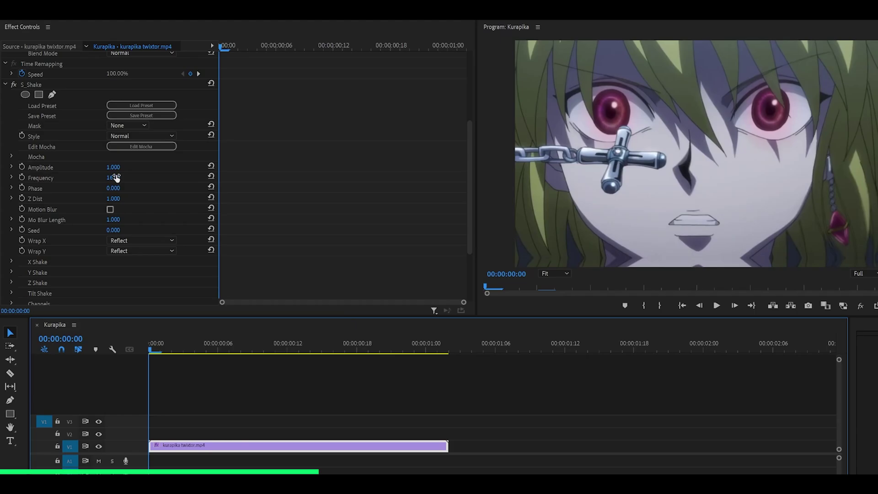
Set the S_Shake Frequency to 4, preview the clip and return the playhead to the start
left_click(122, 176)
type("4")
key("Return")
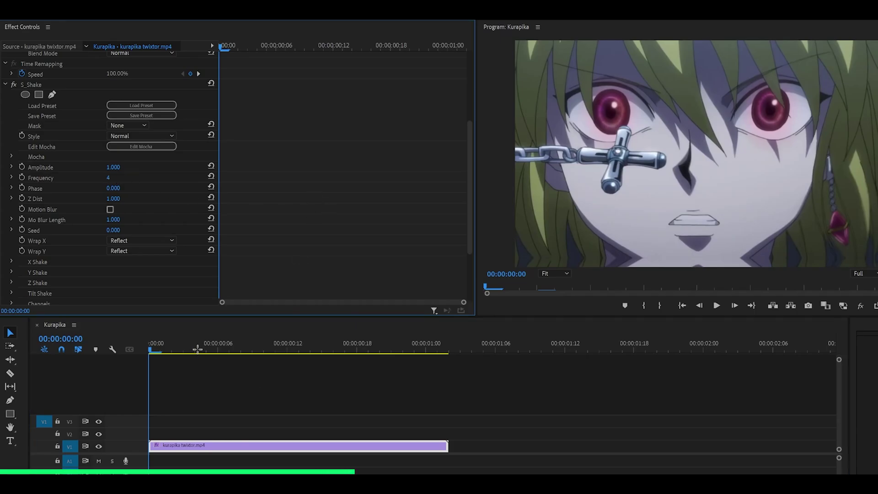
key("space")
left_click_drag(207, 350, 147, 350)
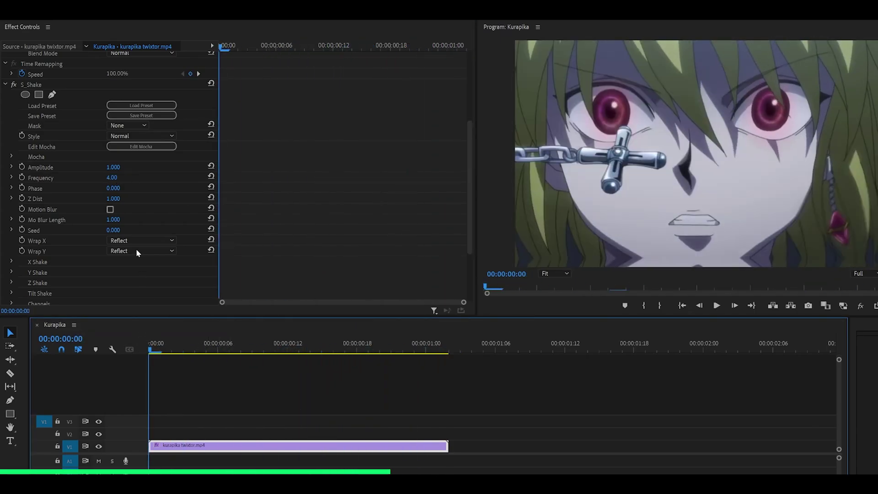
Set the S_Shake Frequency to 2, preview the clip and scrub through it to frame 21
left_click(118, 179)
type("2")
key("Return")
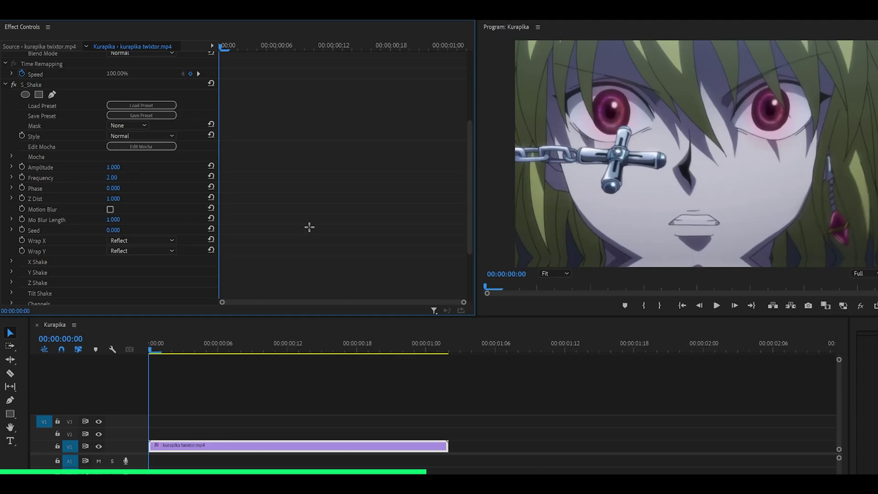
key("space")
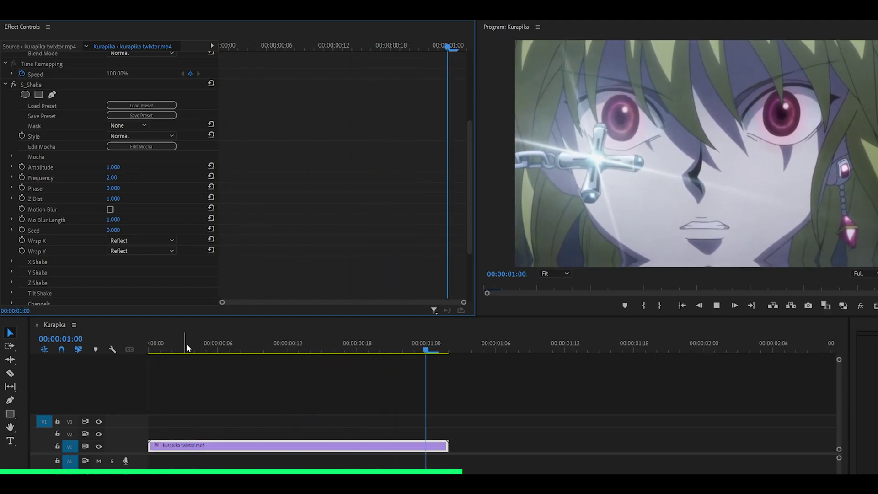
left_click(156, 346)
left_click_drag(152, 336, 378, 337)
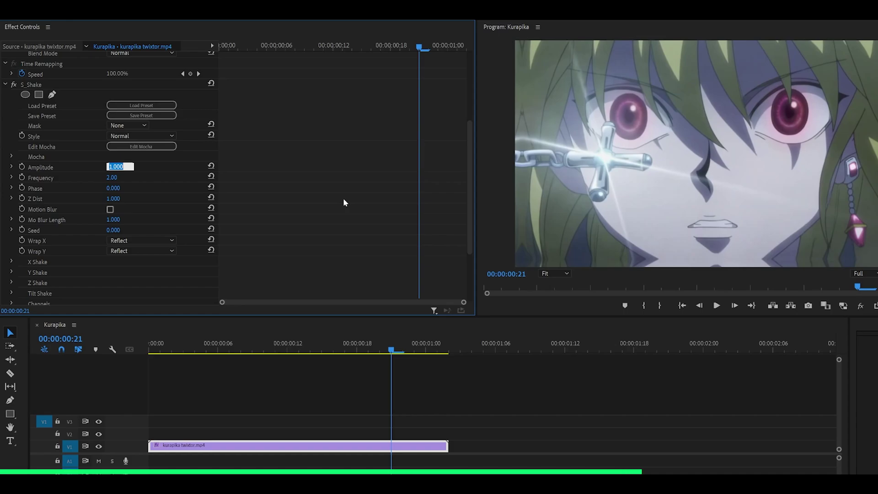
Set the S_Shake Amplitude to 0.5 and move the playhead back to the clip's start
type("0.5")
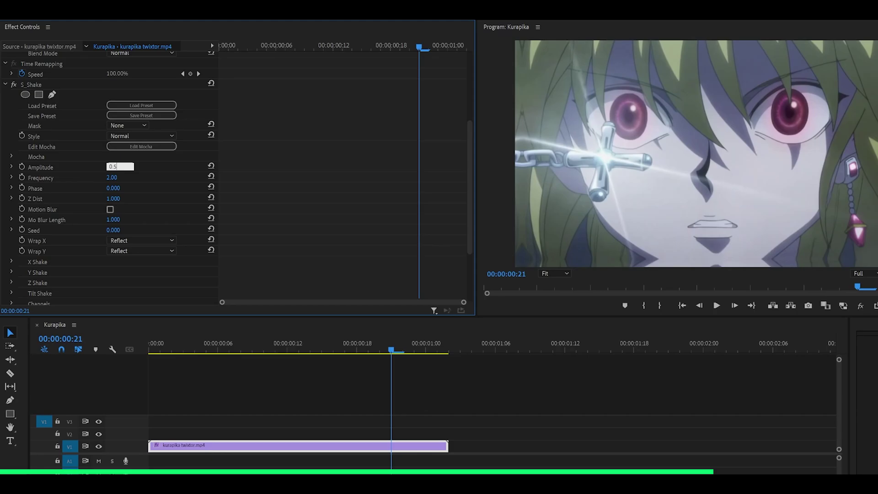
key("Return")
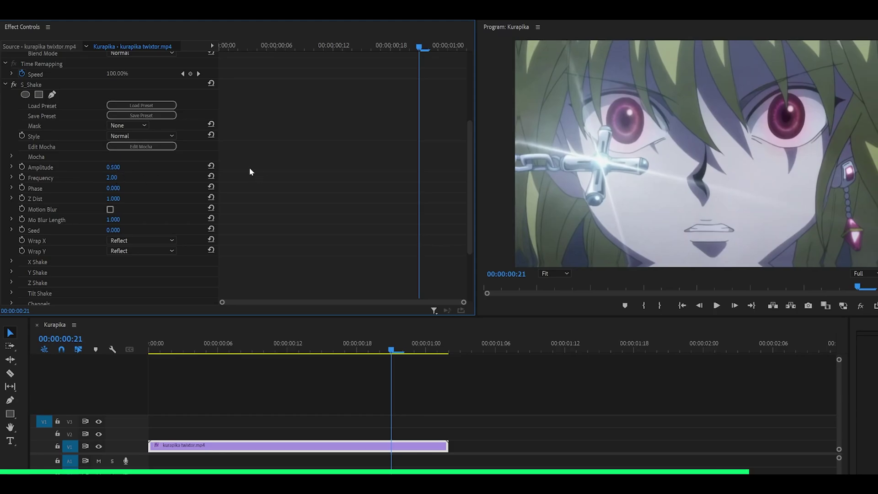
left_click(158, 344)
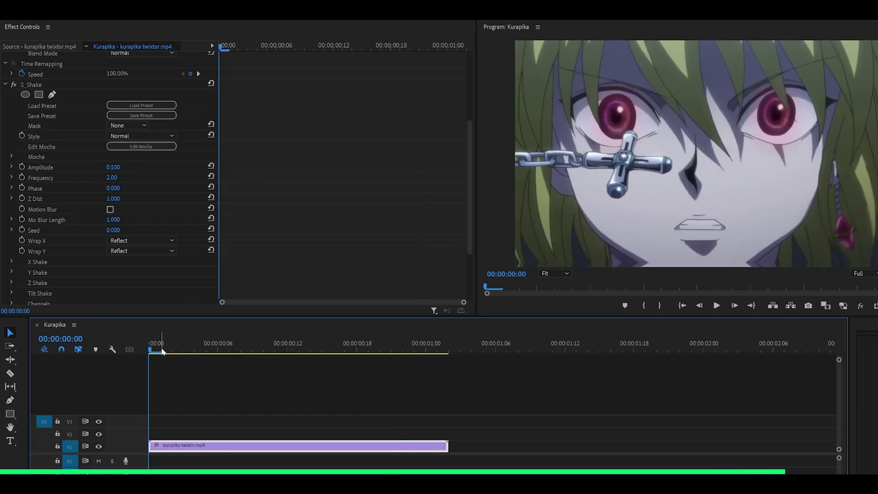
Play the clip to examine the shake, and set the S_Shake Phase to 0.6
key("space")
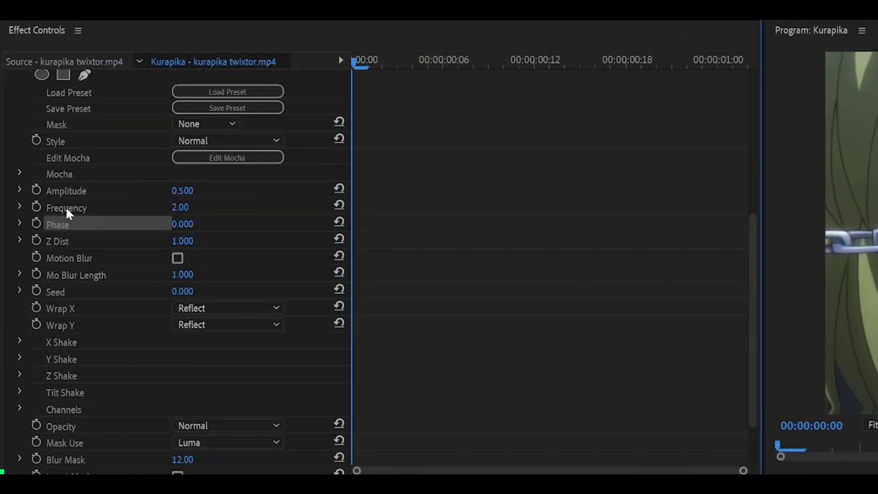
left_click(66, 208)
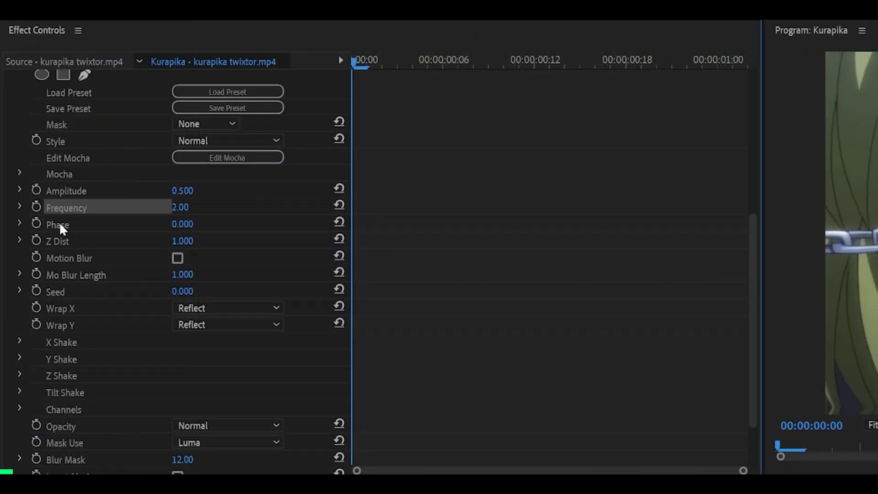
left_click(54, 225)
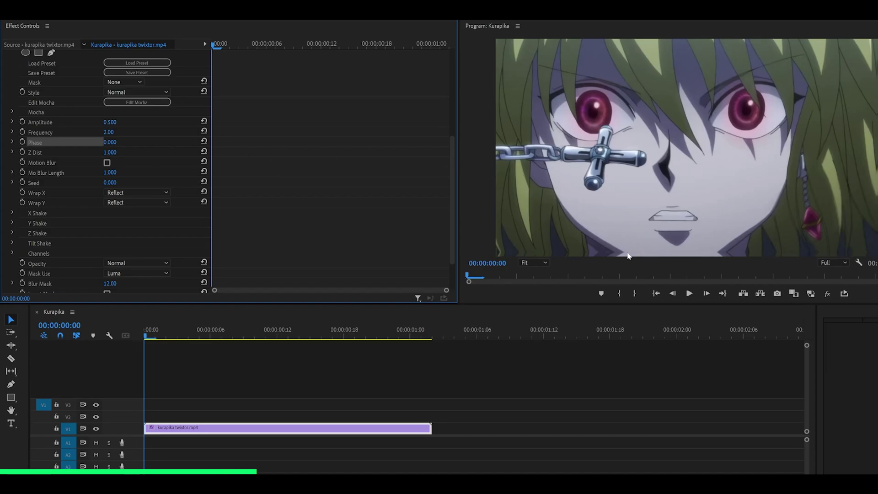
mouse_move(114, 142)
left_mouse_down()
mouse_move(105, 142)
mouse_move(126, 143)
left_mouse_up()
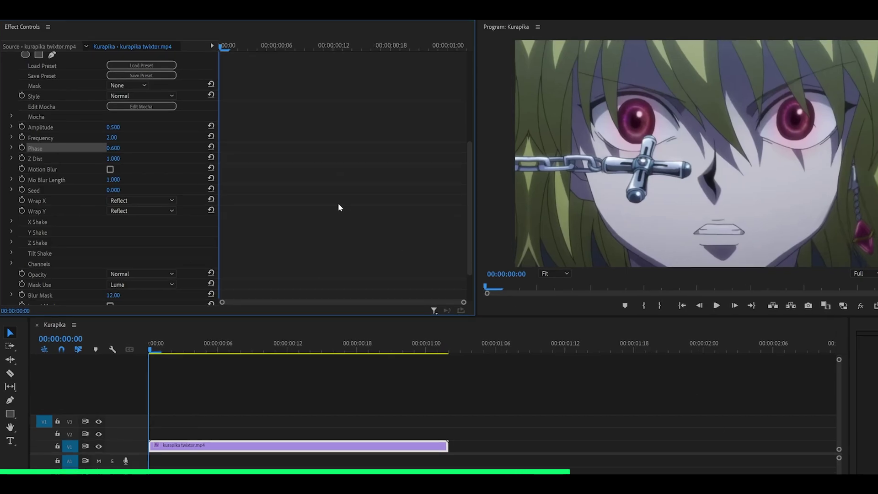
scroll(335, 206, "down", 2)
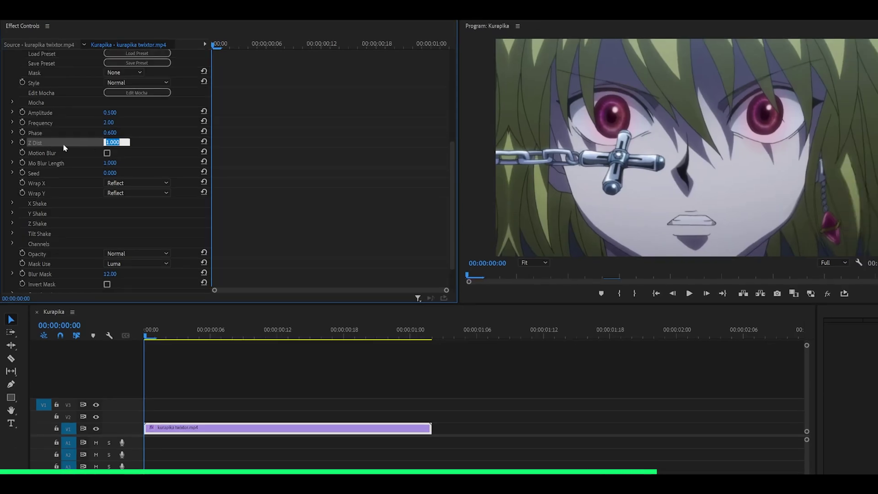
Try out the S_Shake Z Dist setting and compare it with the clip's Motion Scale
type("0.001")
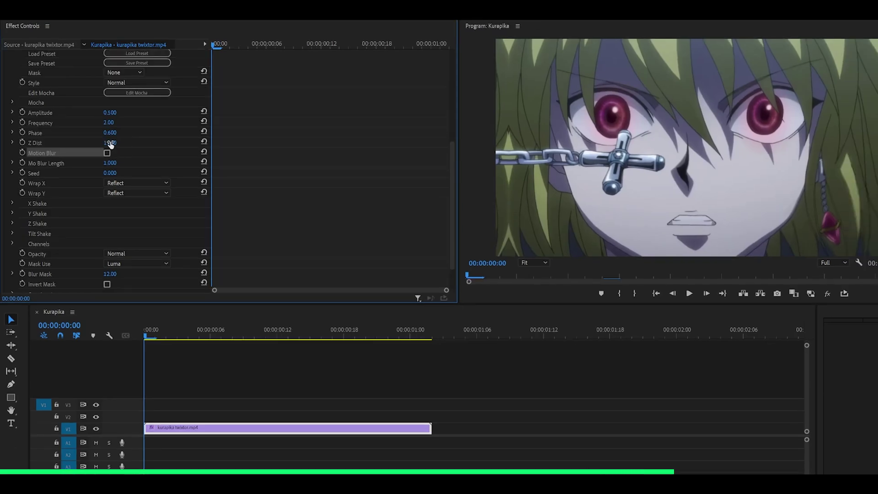
key("Tab")
key("space")
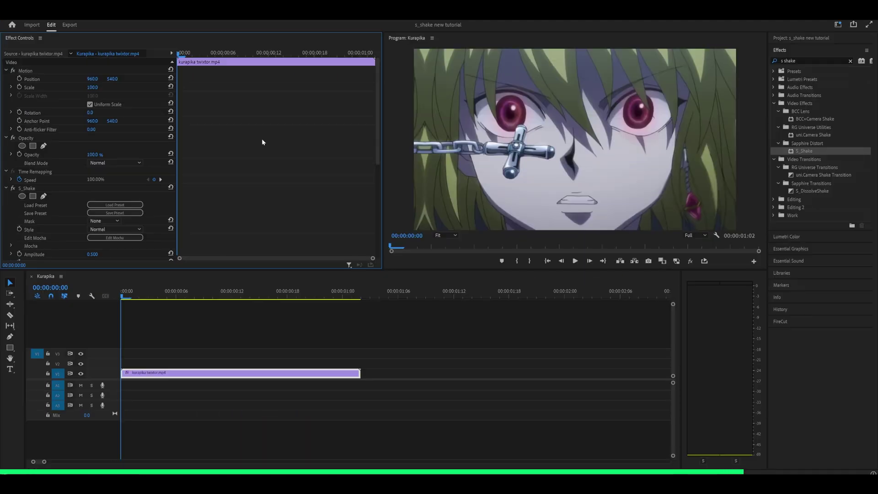
left_click(31, 69)
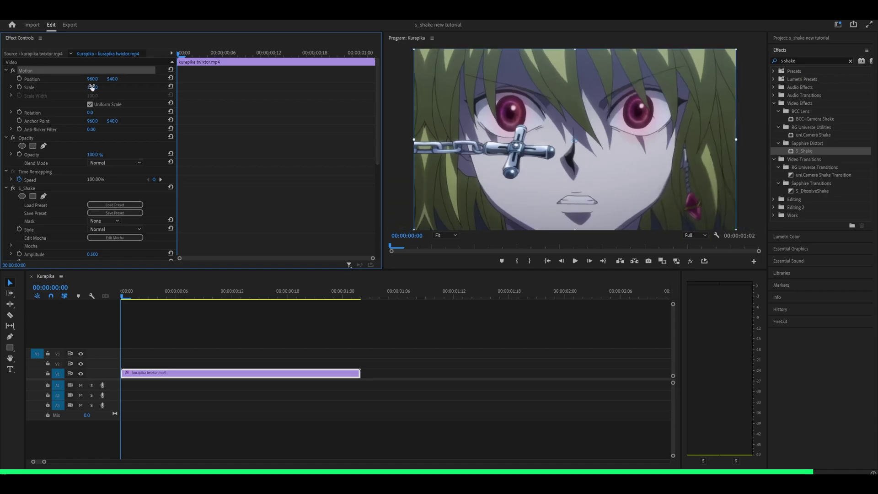
left_click_drag(92, 87, 115, 87)
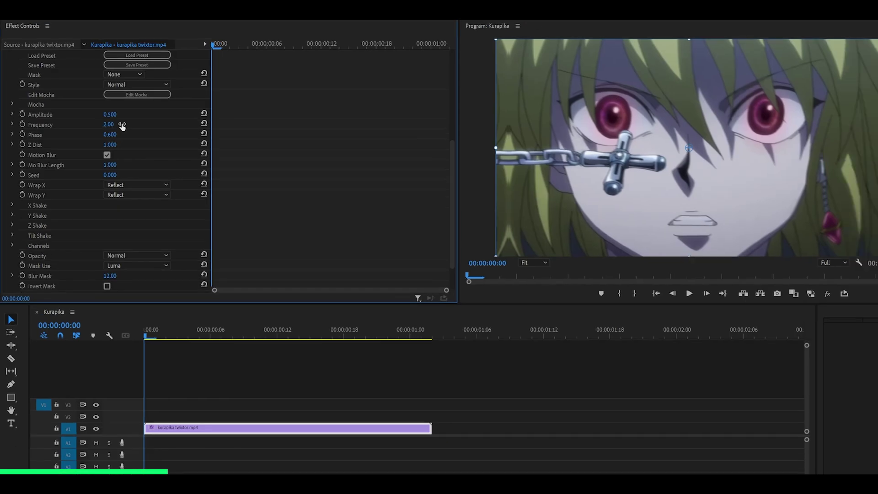
Enable Motion Blur on the S_Shake effect and set its Frequency to 6
left_click(106, 155)
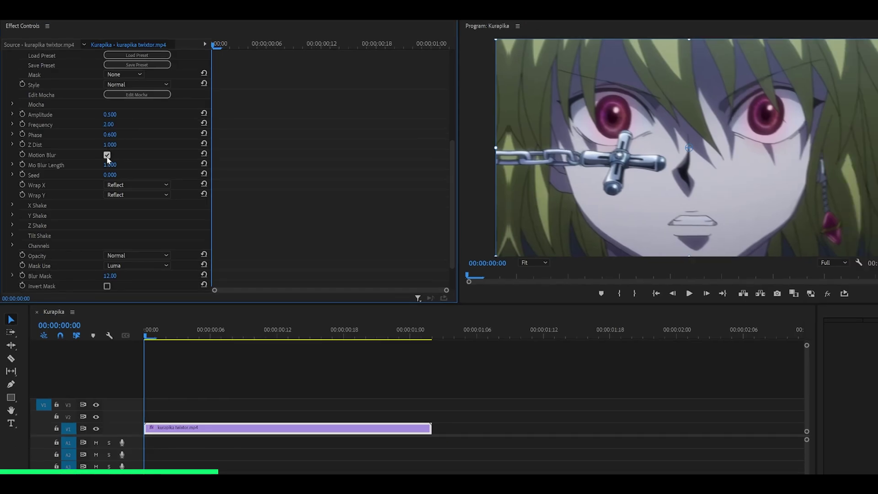
left_click(105, 124)
type("6")
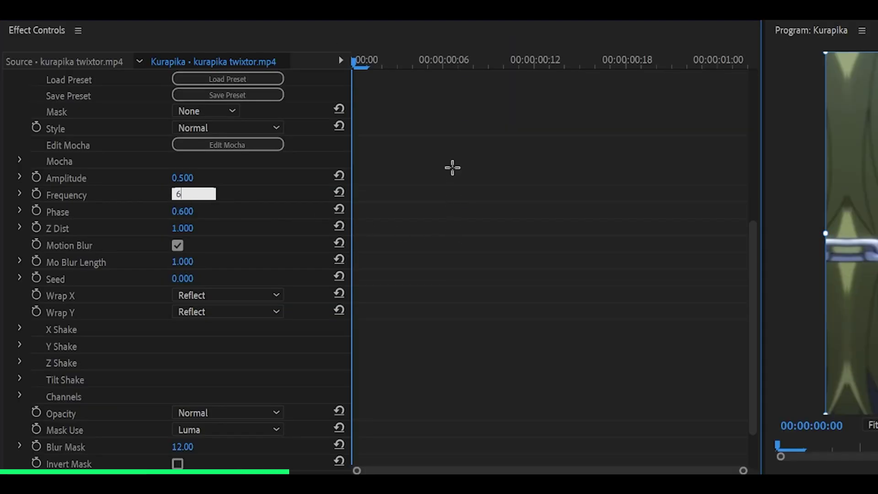
key("Return")
Set the S_Shake Amplitude to 1 and play the clip to examine the motion blur
left_click(182, 177)
type("1")
key("Return")
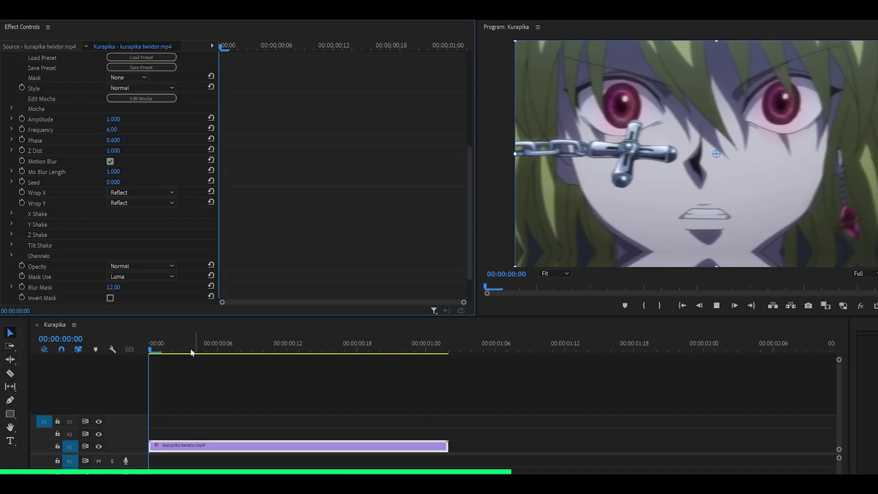
key("space")
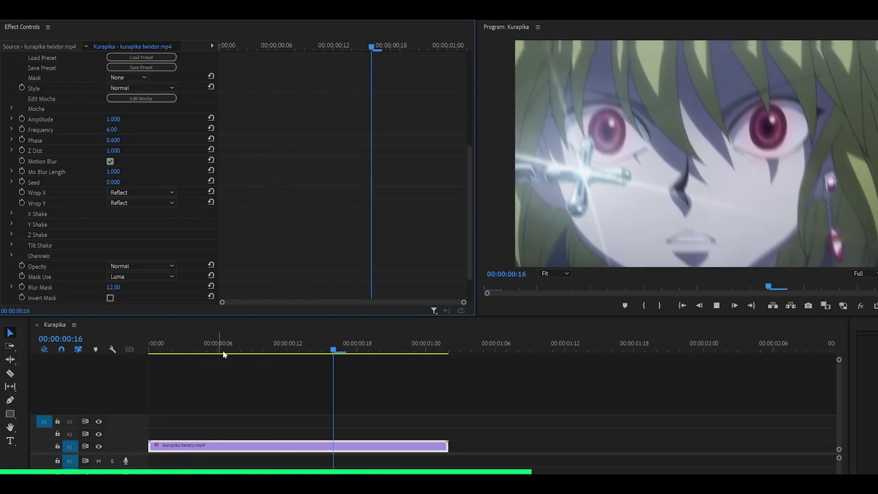
key("space")
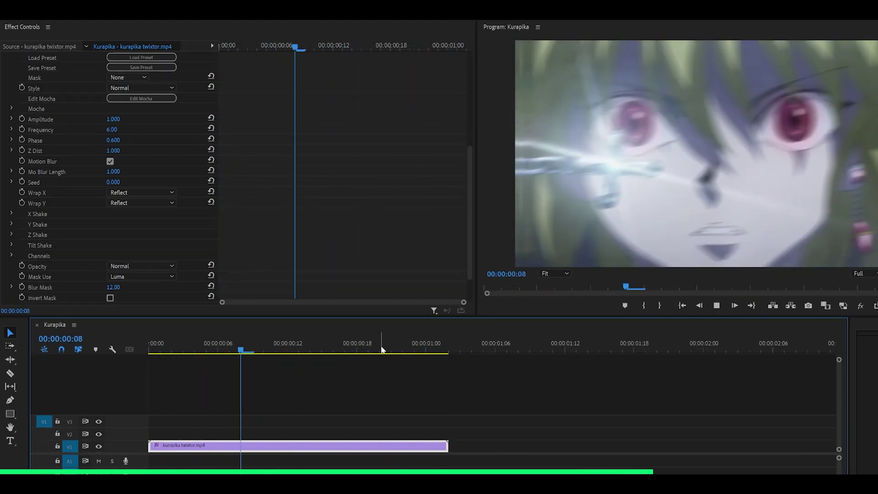
key("space")
Set the S_Shake Mo Blur Length to 5, preview the clip from its start and stop at frame 8
left_click(112, 172)
type("5")
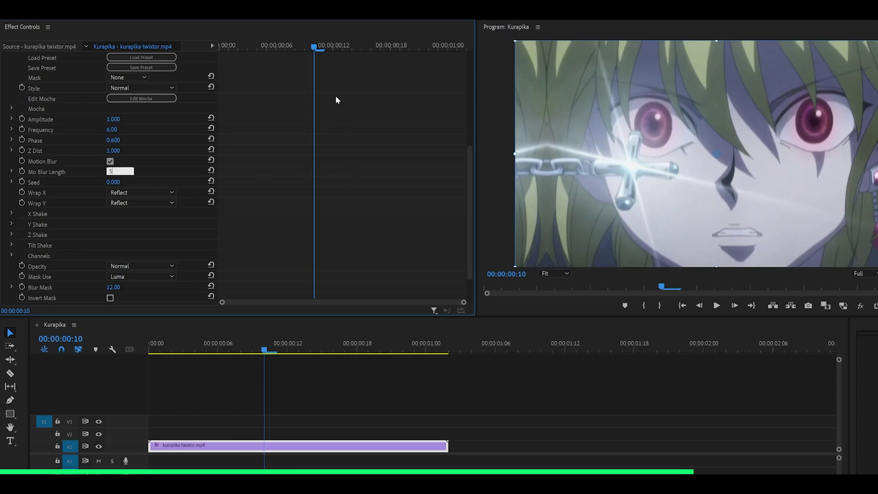
key("Return")
left_click_drag(266, 45, 220, 45)
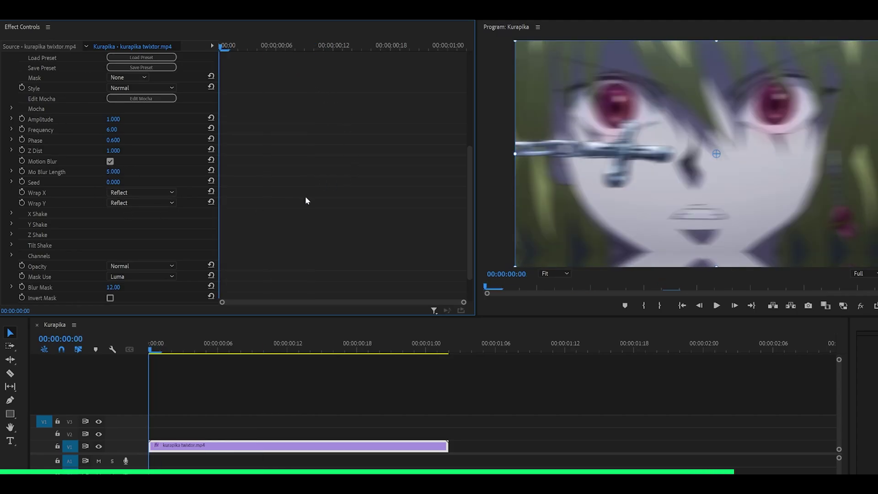
key("space")
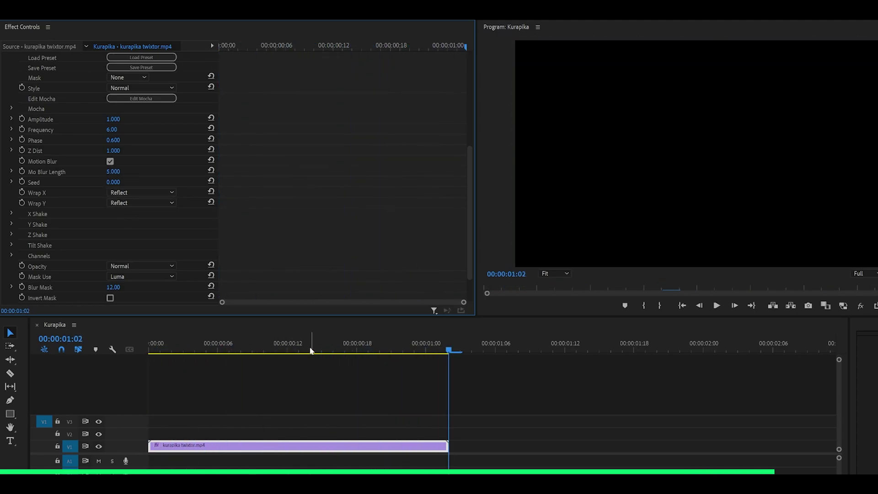
key("Home")
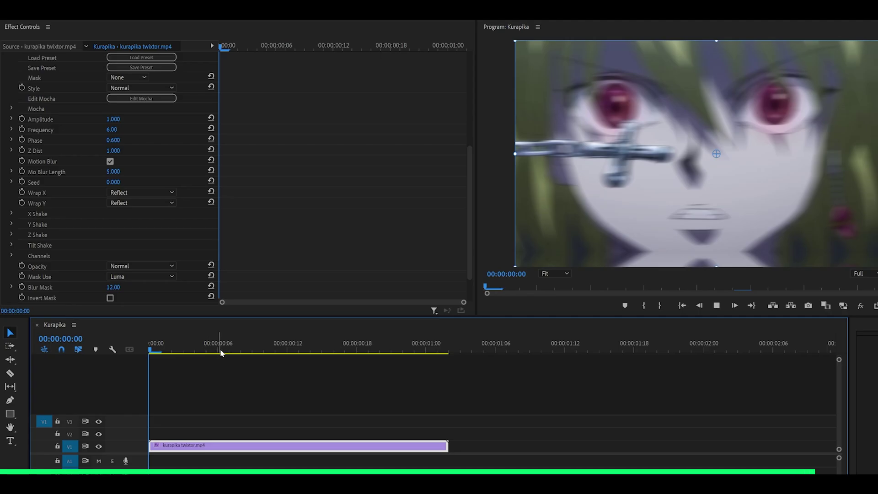
key("space")
left_click(255, 353)
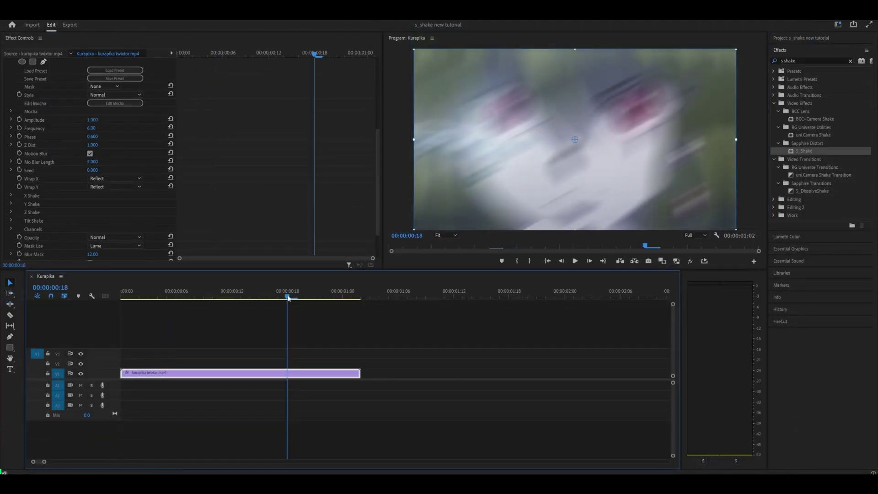
Add an Amplitude keyframe of 1 at the clip's start by enabling animation for that property
left_click_drag(272, 301, 118, 297)
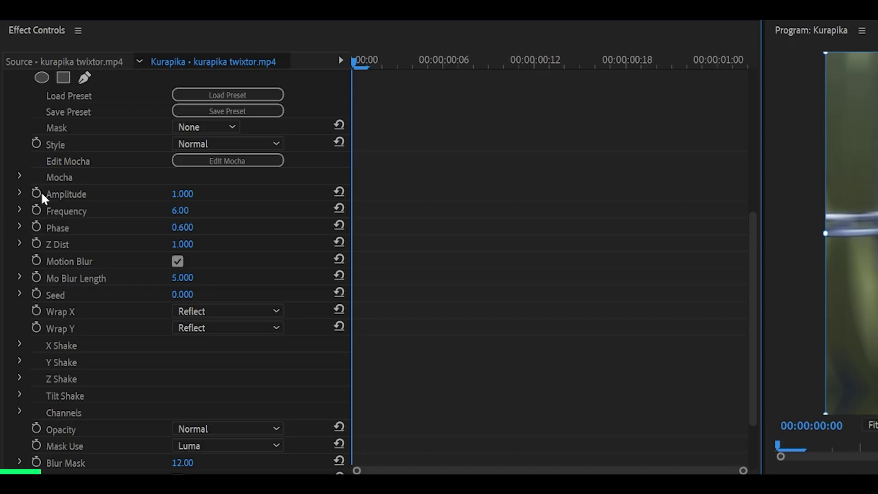
left_click(36, 194)
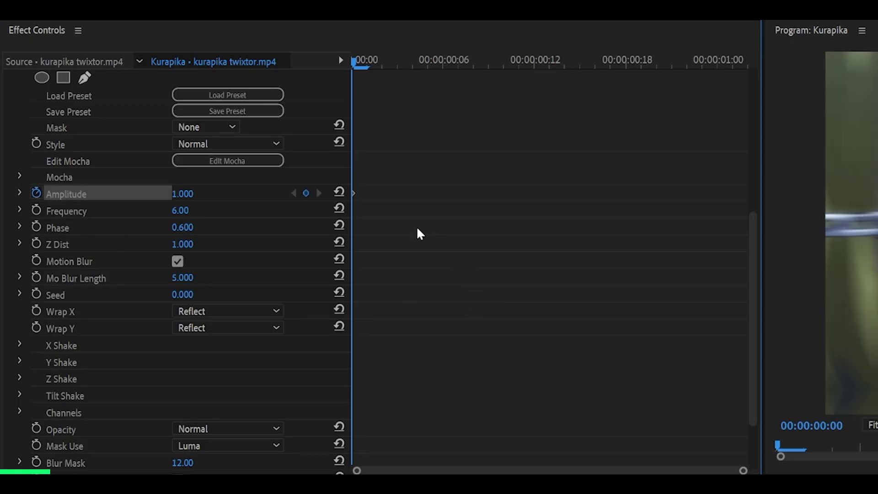
left_click_drag(370, 168, 310, 261)
left_click_drag(391, 168, 311, 236)
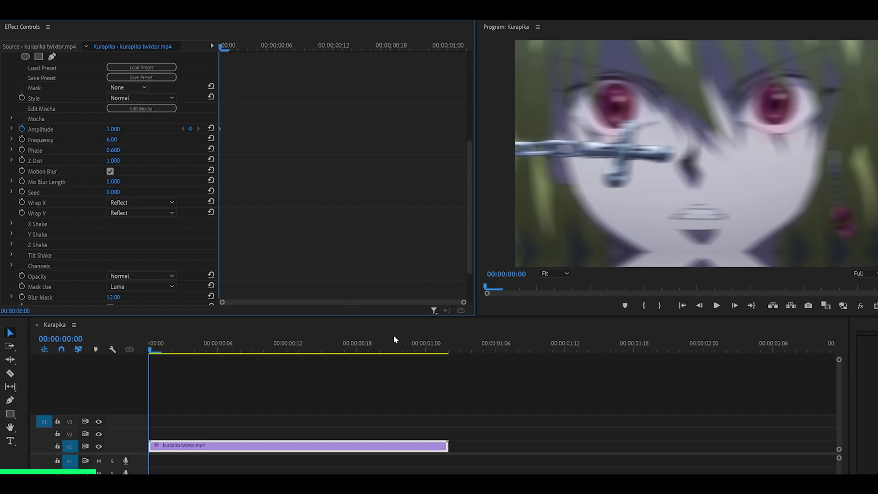
Add an Amplitude keyframe with value 0 near the clip's end at 00:00:01:01
left_click(441, 349)
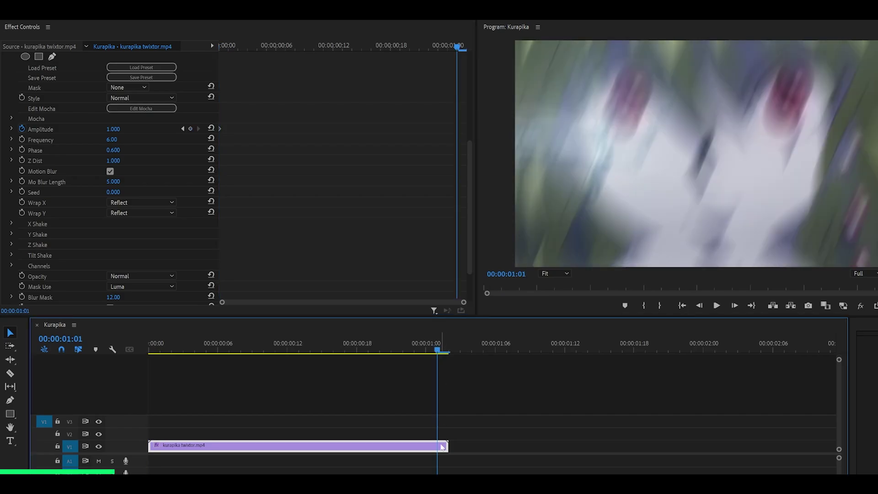
left_click(447, 344)
left_click(438, 350)
left_click(121, 131)
type("0")
key("Return")
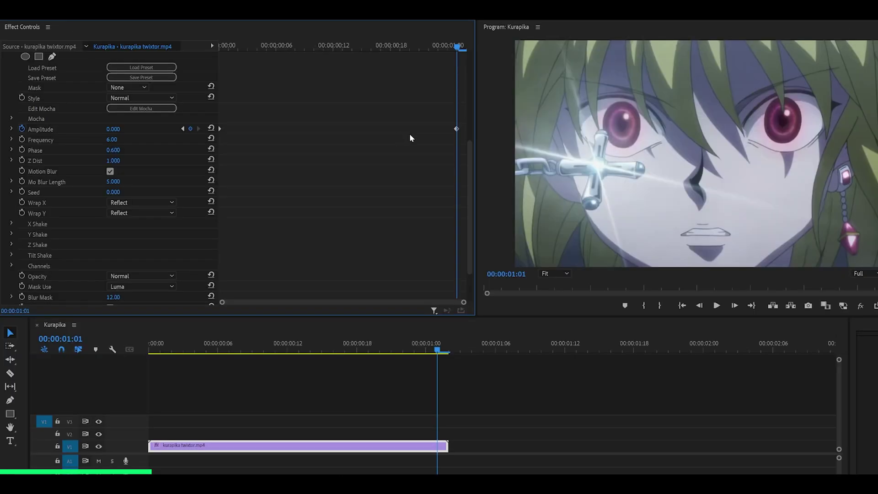
Apply Ease In to the end Amplitude keyframe, expand its graph and lengthen the incoming velocity handle to about frame 17
right_click(457, 128)
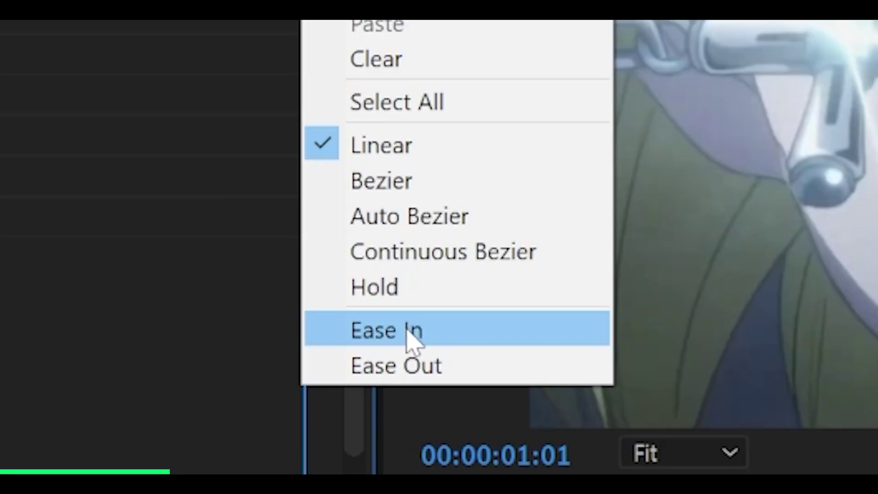
left_click(388, 329)
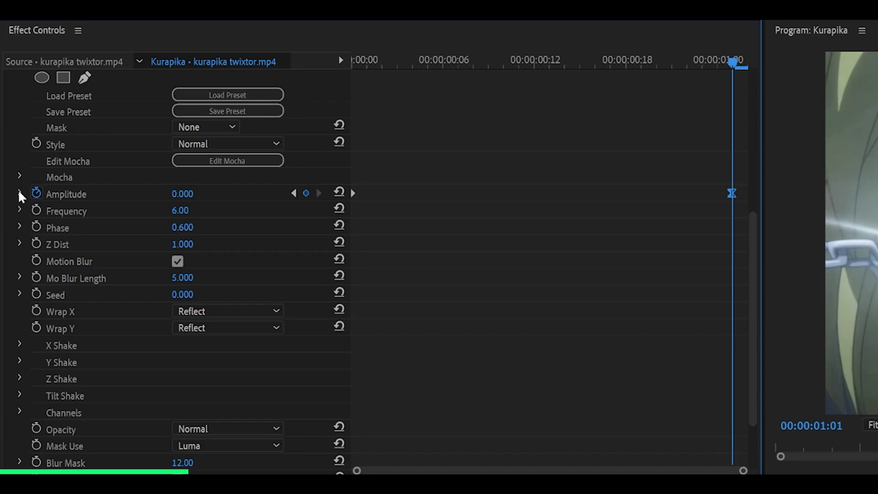
left_click(20, 192)
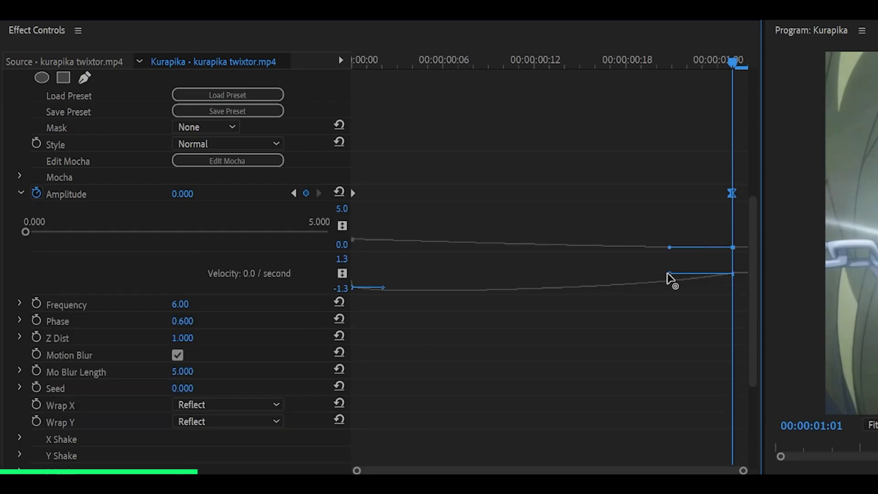
left_click_drag(668, 277, 613, 279)
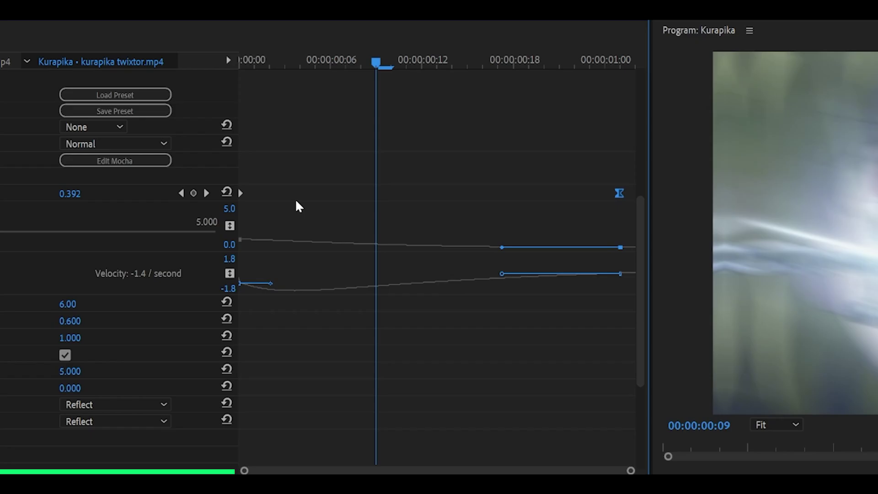
Return the end Amplitude keyframe to Linear interpolation and preview the fading shake
left_click(242, 194)
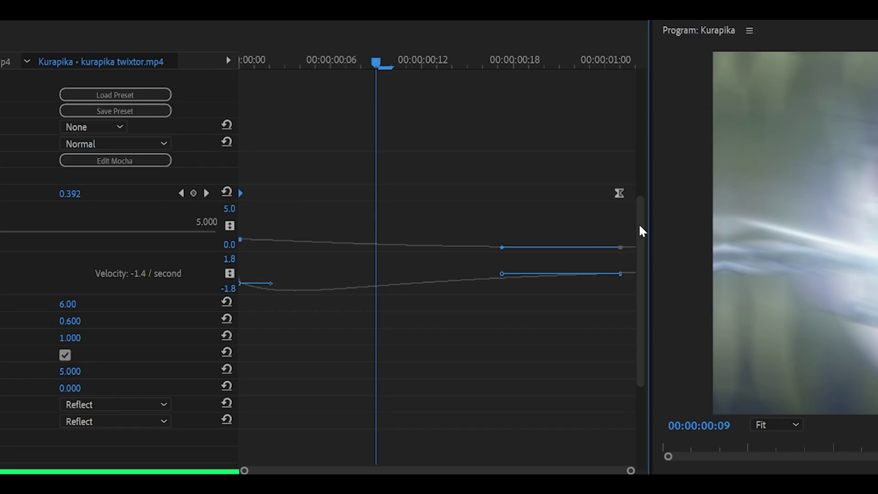
right_click(618, 192)
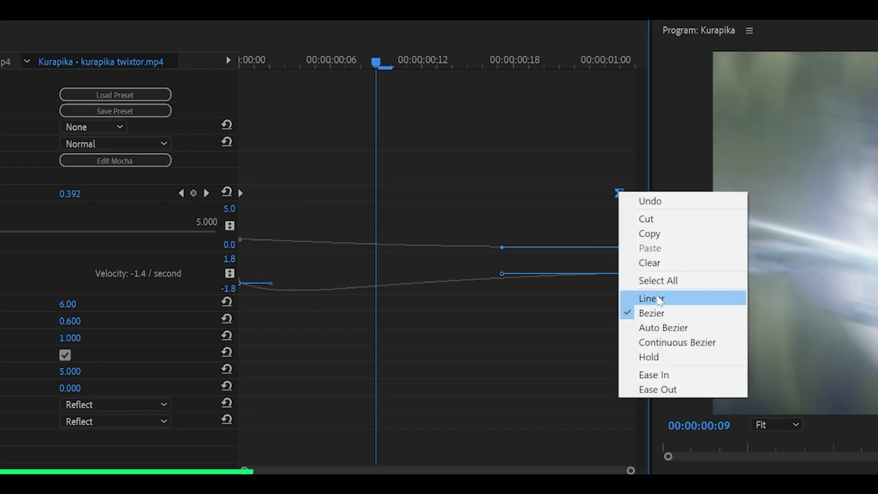
left_click(652, 298)
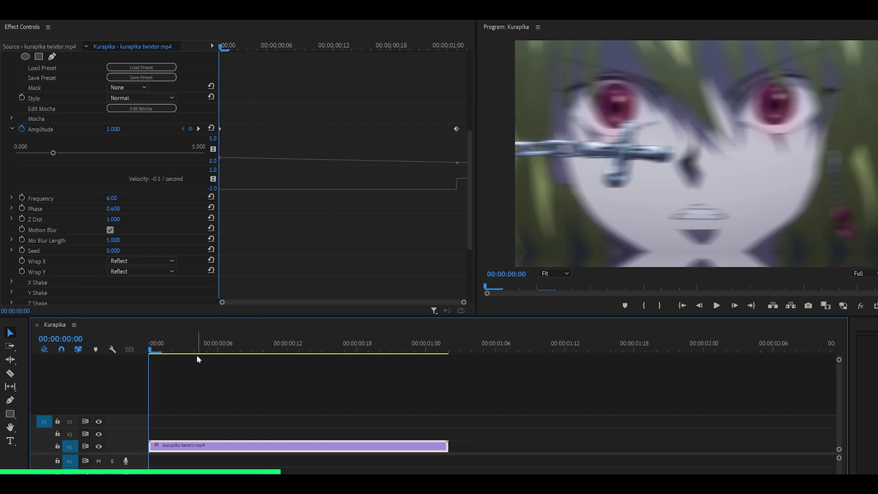
key("space")
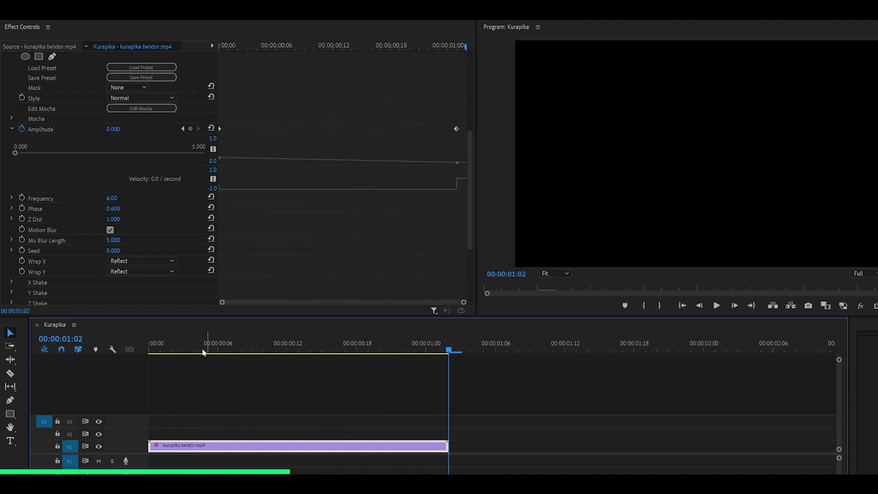
key("space")
left_click_drag(200, 349, 173, 349)
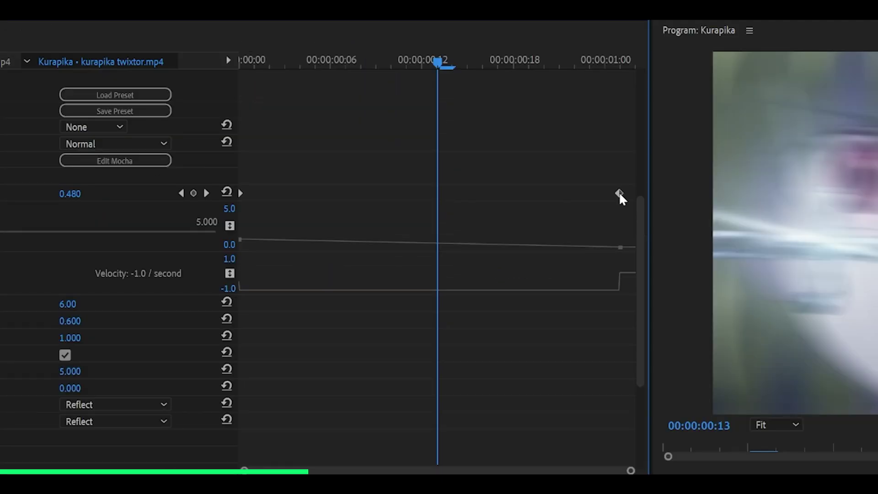
Select the end Amplitude keyframe and extend its incoming velocity handle to about frame 17 to ease the shake out
left_click_drag(620, 194, 345, 201)
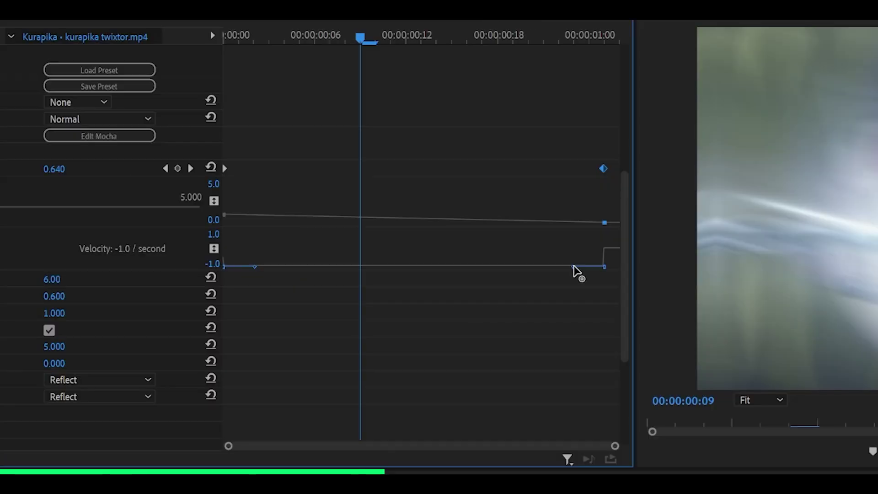
left_click_drag(437, 189, 302, 182)
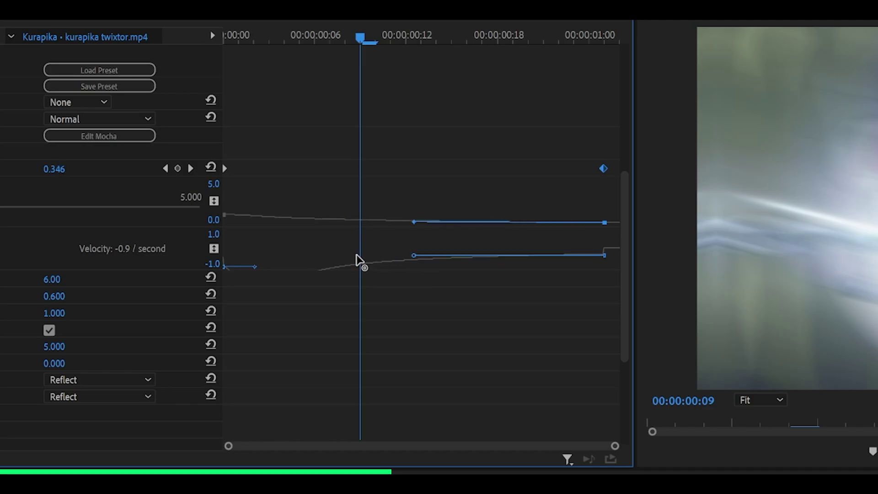
left_click_drag(357, 255, 482, 249)
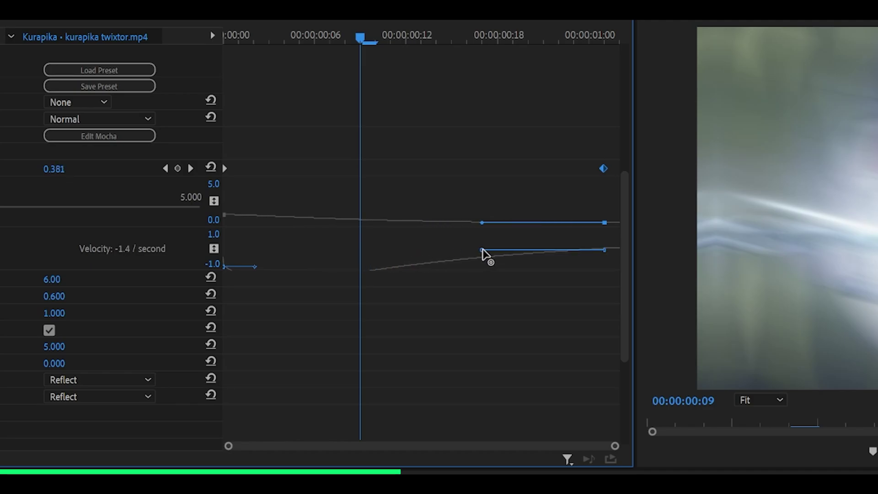
Fine-tune the end Amplitude keyframe's incoming velocity handle, deselect the keyframe and preview the shake in the sequence
mouse_move(402, 268)
left_mouse_down()
mouse_move(398, 239)
mouse_move(403, 295)
mouse_move(398, 269)
left_mouse_up()
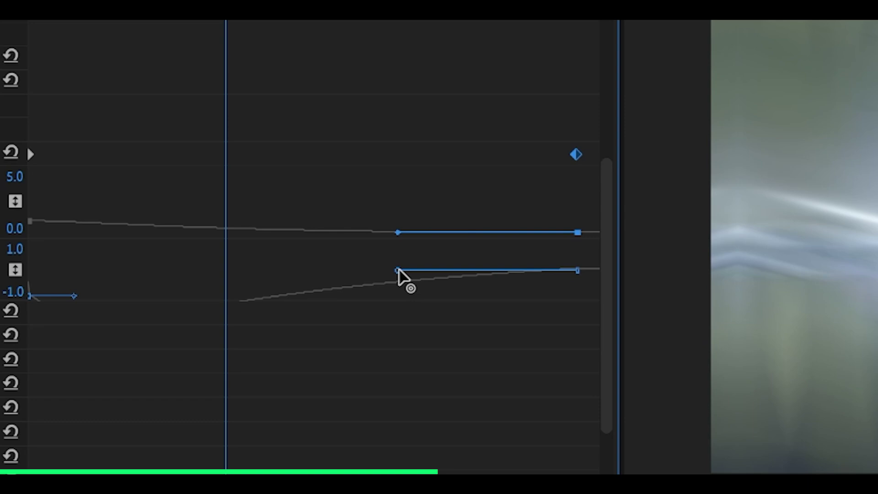
left_click(420, 124)
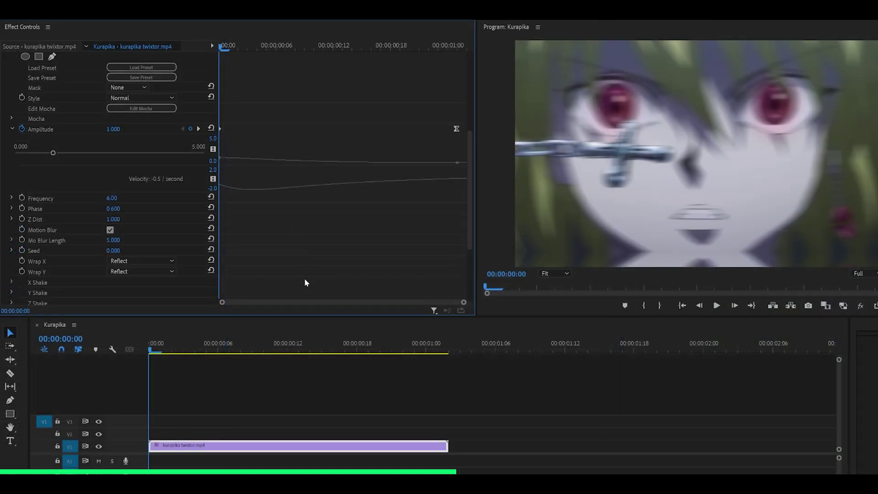
left_click(233, 341)
key("space")
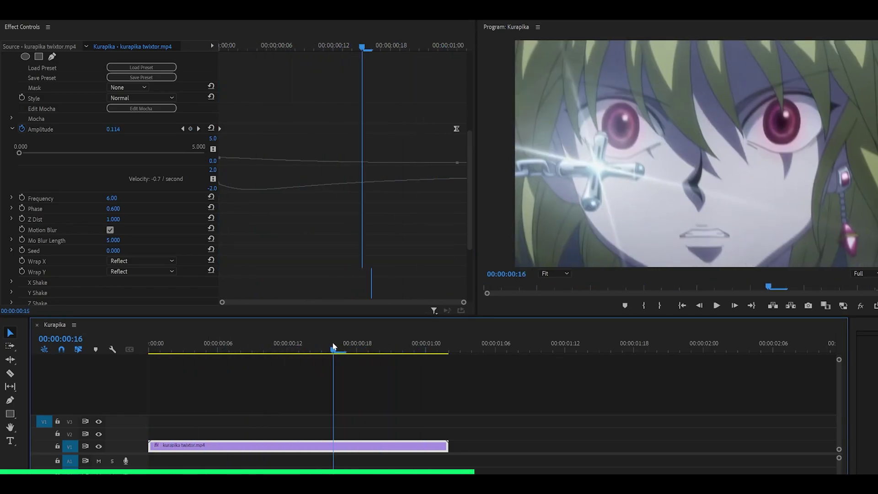
Lengthen the end Amplitude keyframe's incoming velocity handle to about frame 12 and play the shake from the clip's start
left_click(406, 345)
left_click_drag(405, 345, 441, 342)
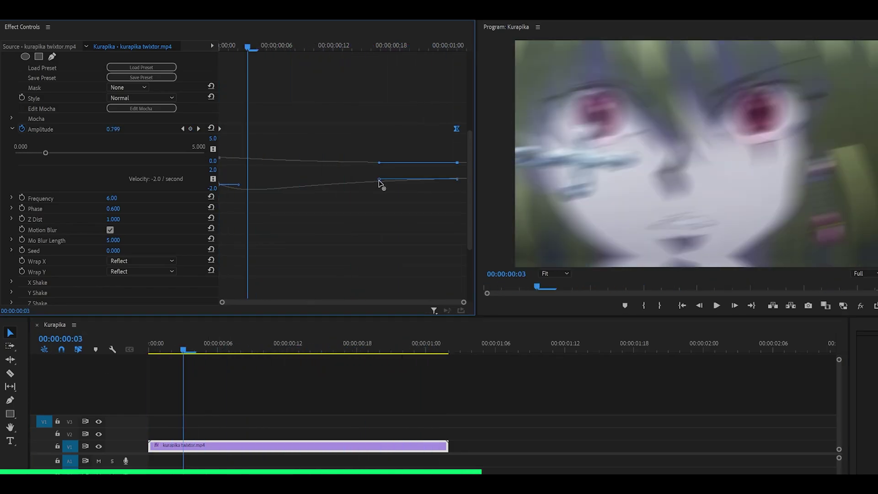
left_click_drag(378, 182, 272, 183)
left_click_drag(247, 46, 151, 46)
key("space")
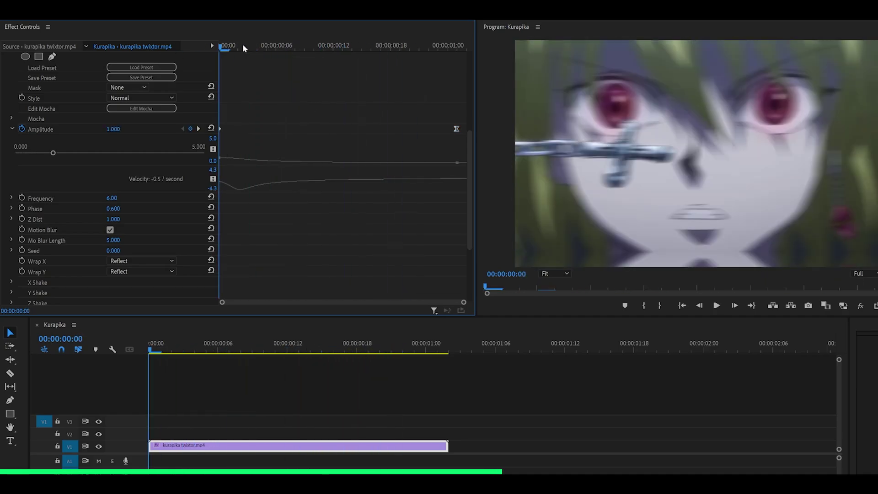
key("space")
key("space")
Set Mo Blur Length to 2.5 while viewing the shake at 00:00:00:02
left_click(240, 44)
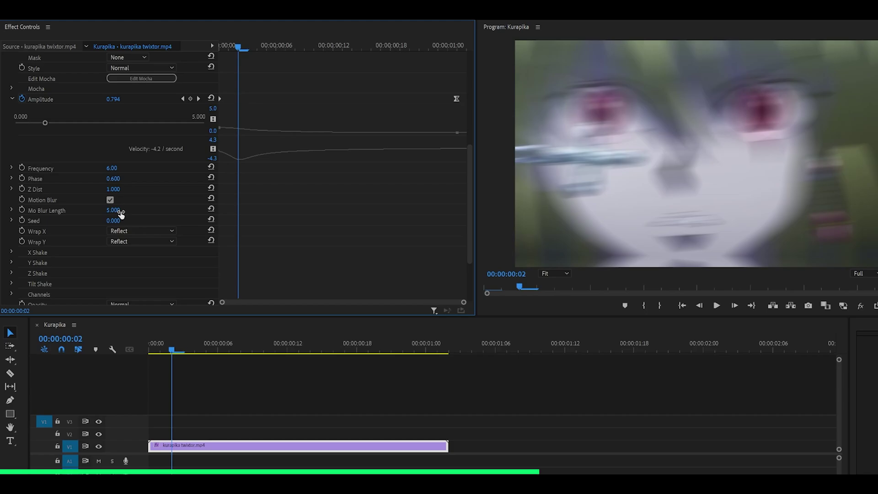
left_click(120, 210)
type("2.5")
key("Return")
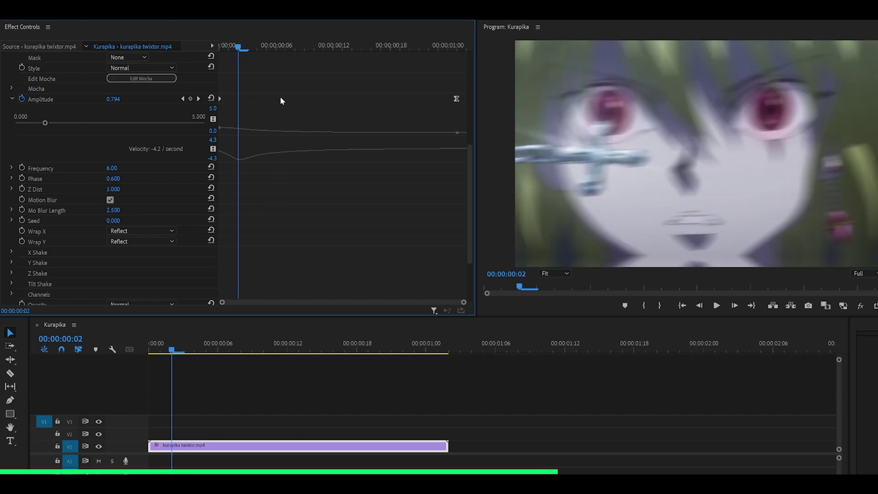
Play the shake repeatedly from the clip's start to check the shorter motion blur
left_click(231, 43)
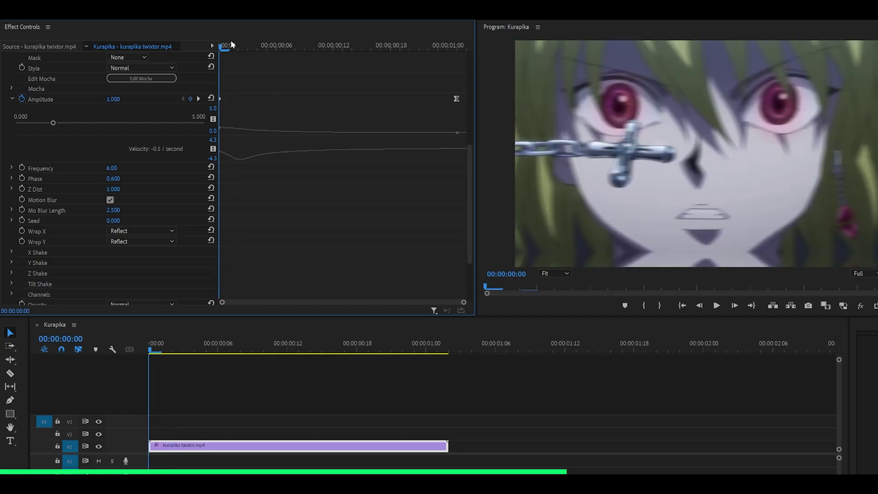
key("space")
left_click(229, 44)
key("space")
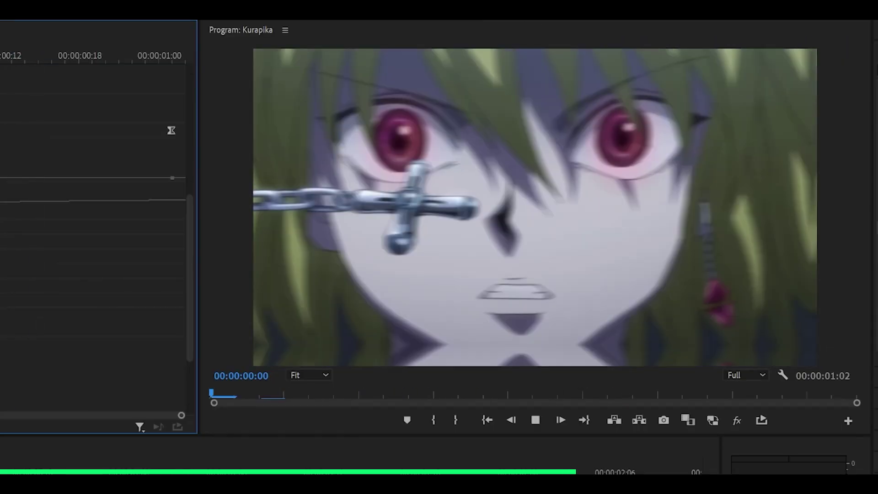
left_click(229, 45)
key("space")
key("space")
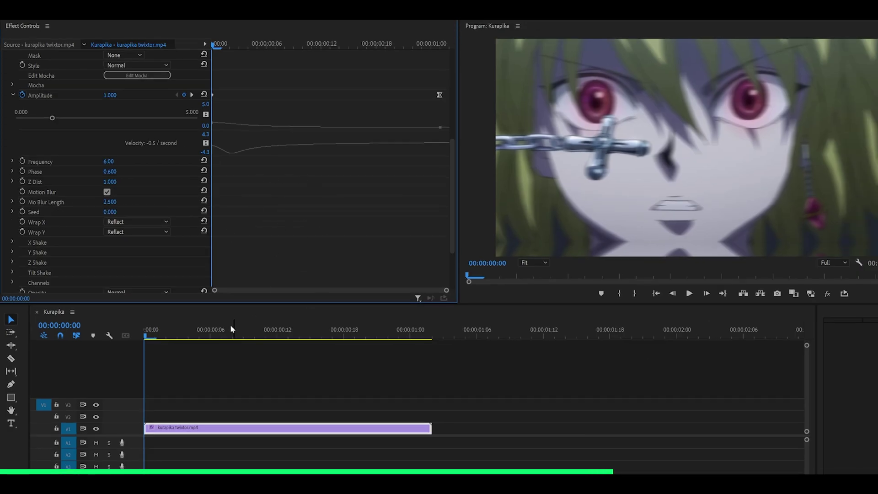
Try a Mo Blur Length of 15 and preview the stronger blur from the clip's start
left_click_drag(232, 328, 136, 338)
left_click(115, 202)
type("15")
key("Return")
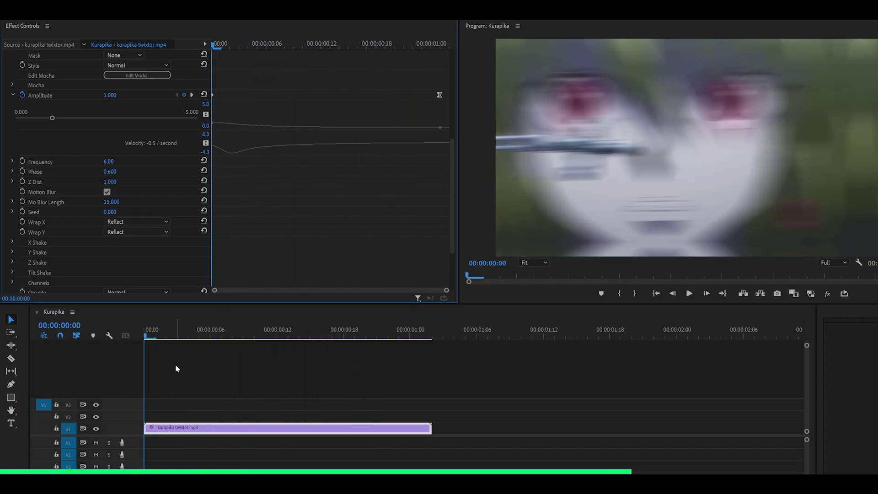
key("space")
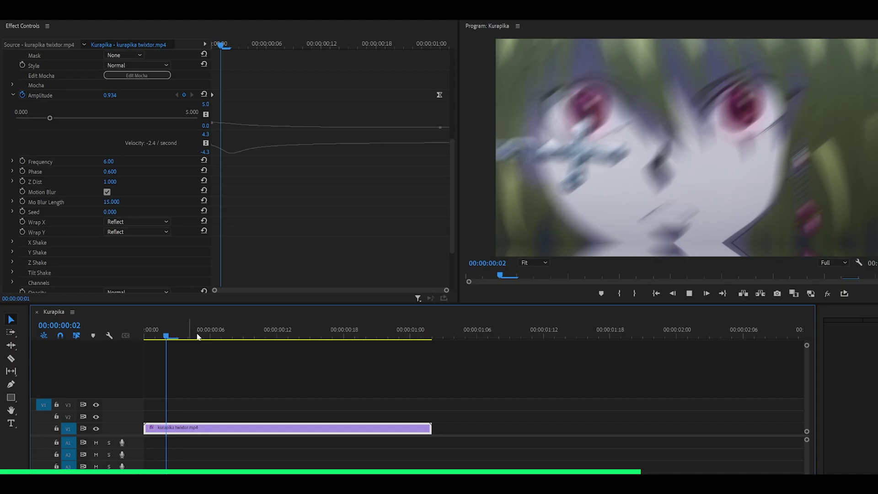
key("space")
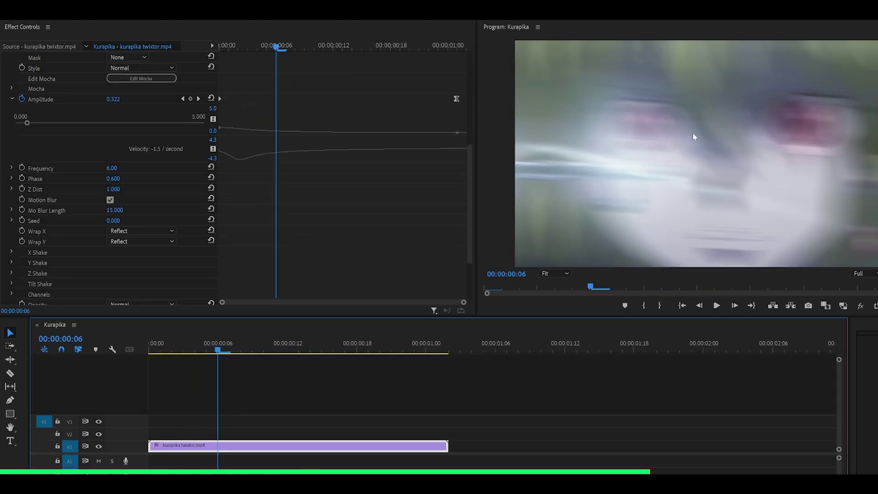
left_click(149, 349)
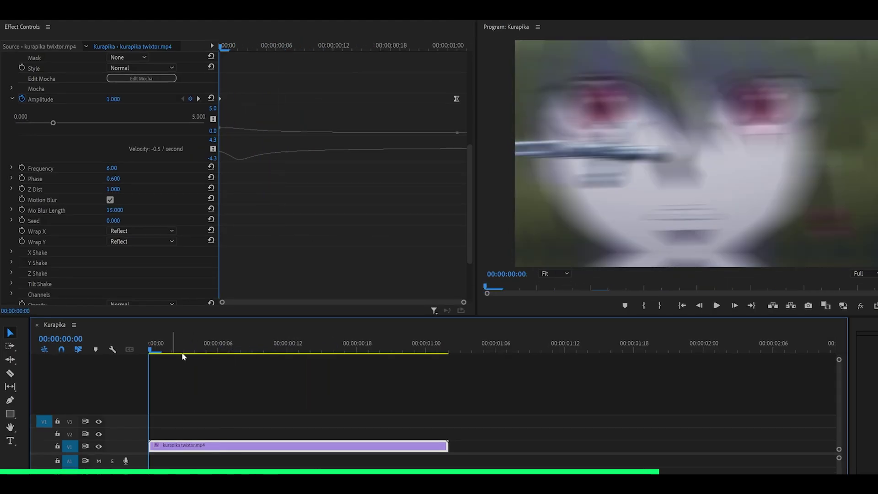
key("space")
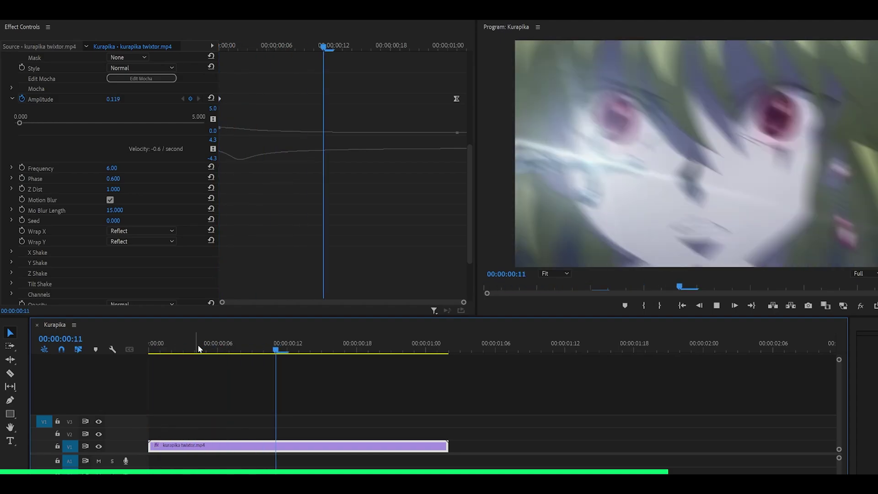
Return Mo Blur Length to 2.5
scroll(133, 182, "down", 2)
left_click(132, 182)
type("2.5")
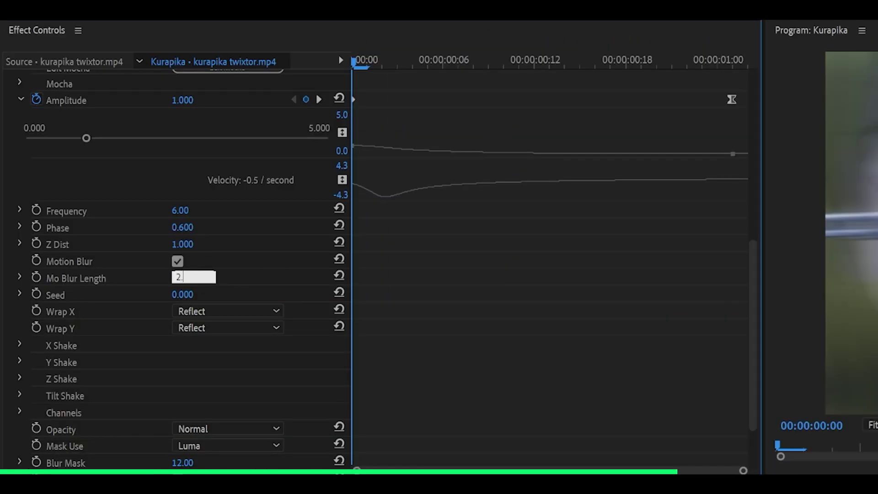
key("Return")
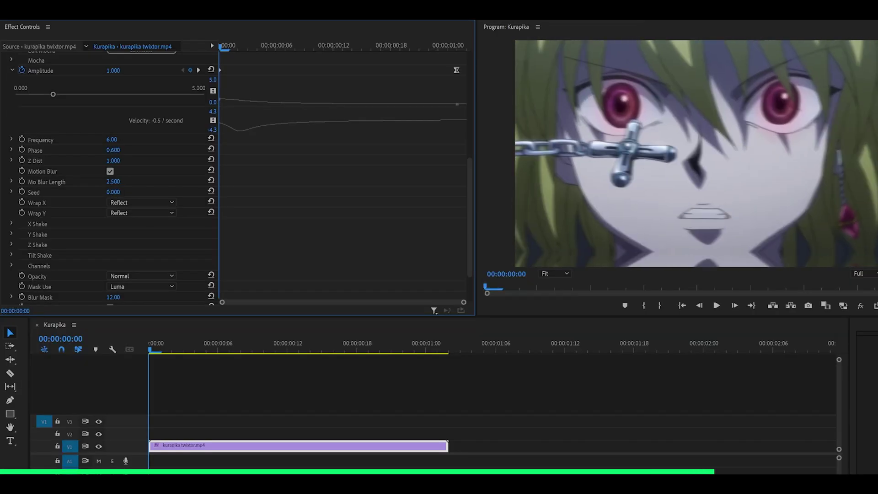
Try a Seed of 2.5, undo the change and preview the original shake pattern from the clip's start
left_click_drag(113, 192, 124, 192)
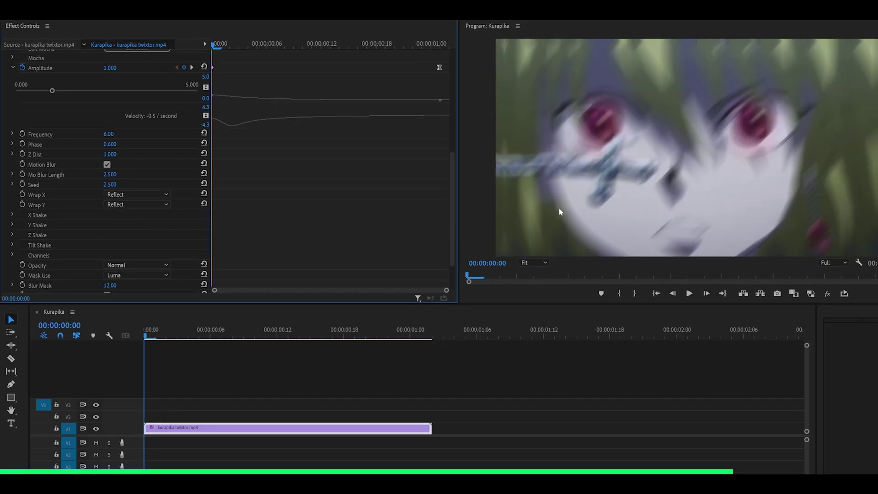
left_click_drag(190, 333, 144, 333)
key("ctrl+z")
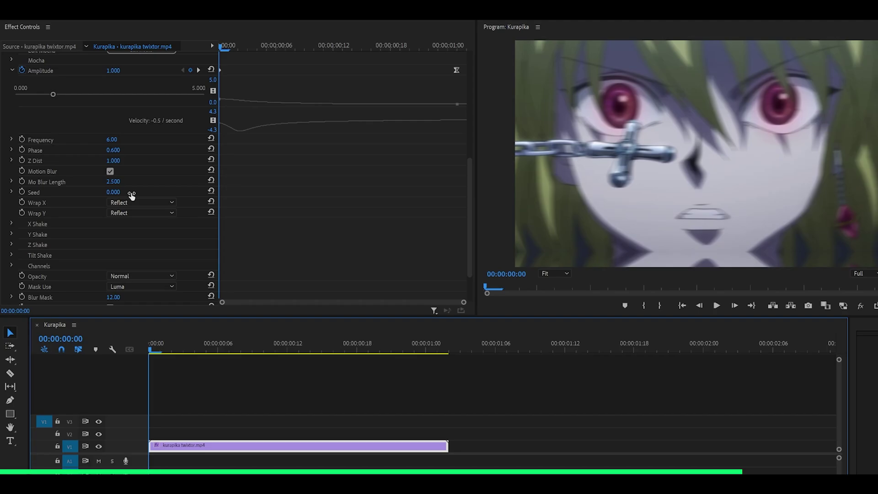
left_click(186, 301)
key("space")
left_click_drag(202, 343, 146, 343)
Redo the Seed change to 2.5, play that shake pattern for comparison and undo the change again
key("ctrl+shift+z")
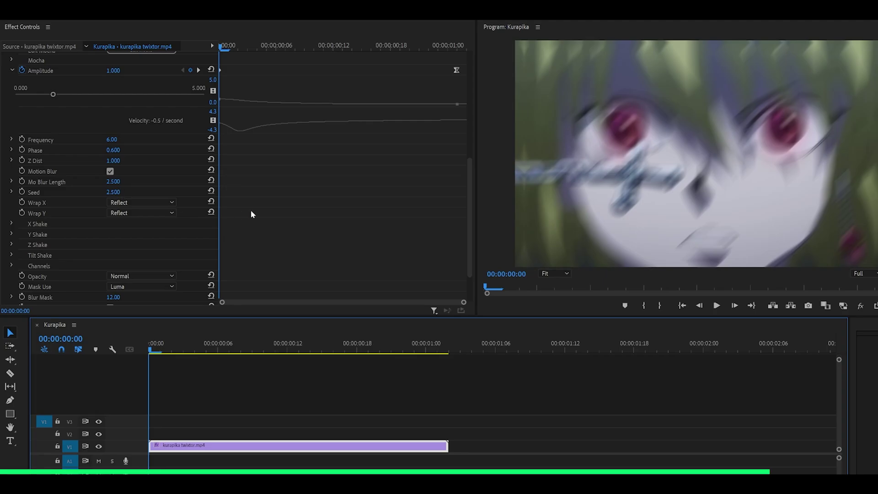
key("space")
key("space")
key("space")
key("space")
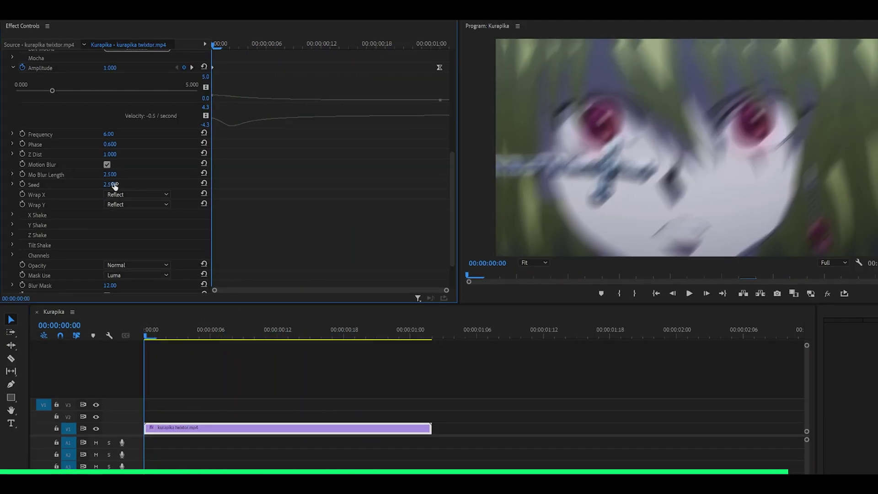
key("ctrl+z")
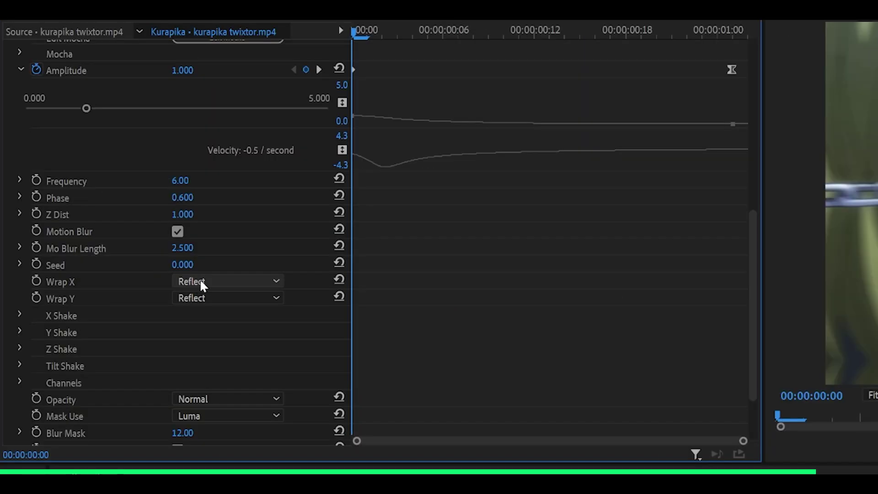
Try Wrap X and Wrap Y set to No and scrub through the clip to check the frame edges
left_click(201, 282)
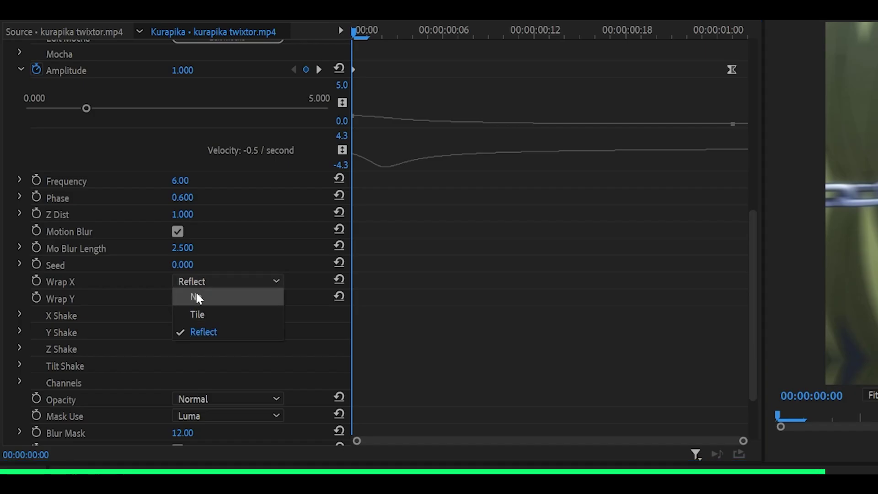
left_click(197, 297)
left_click(196, 299)
left_click(203, 314)
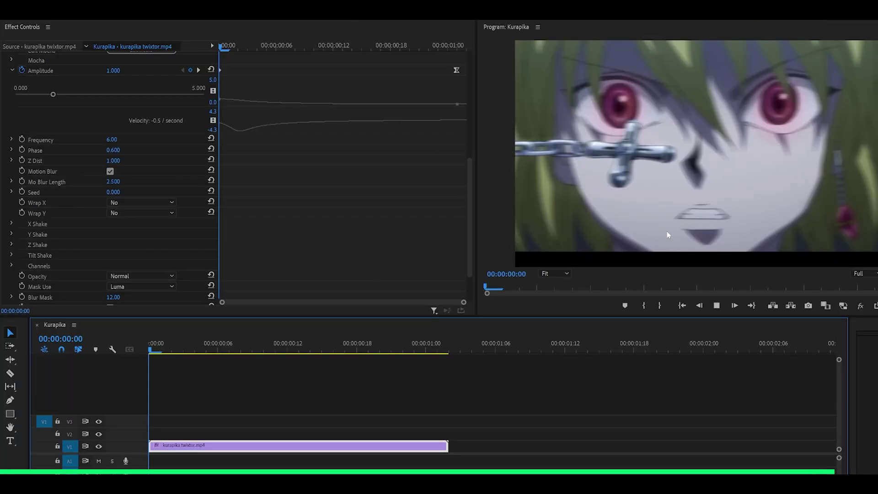
left_click_drag(290, 350, 172, 350)
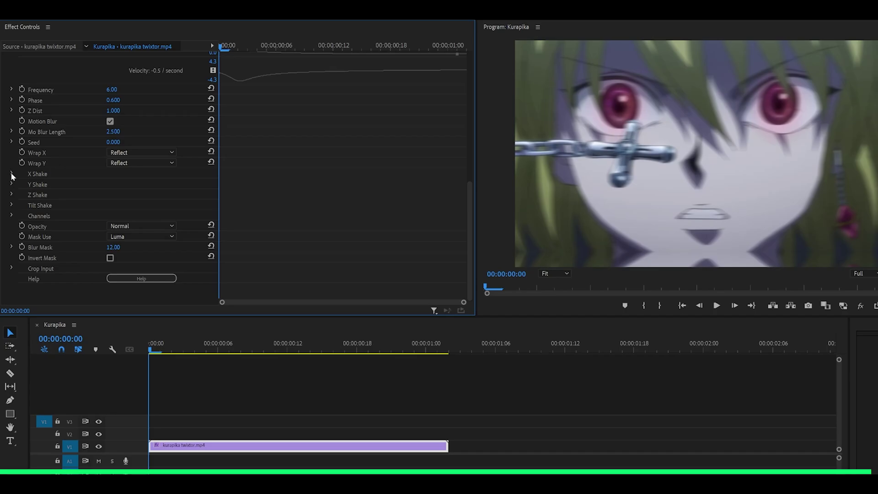
Expand the X Shake settings and examine X Rand Amp in relation to the main Amplitude parameter
left_click(12, 174)
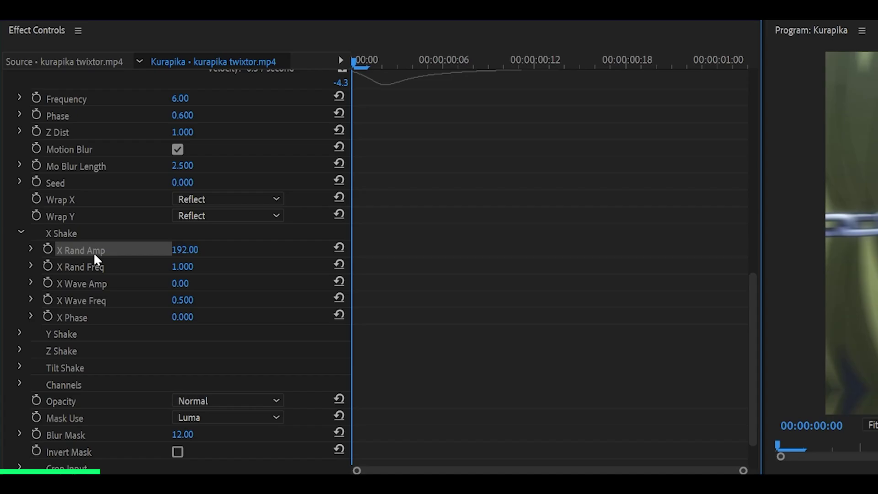
scroll(83, 251, "up", 3)
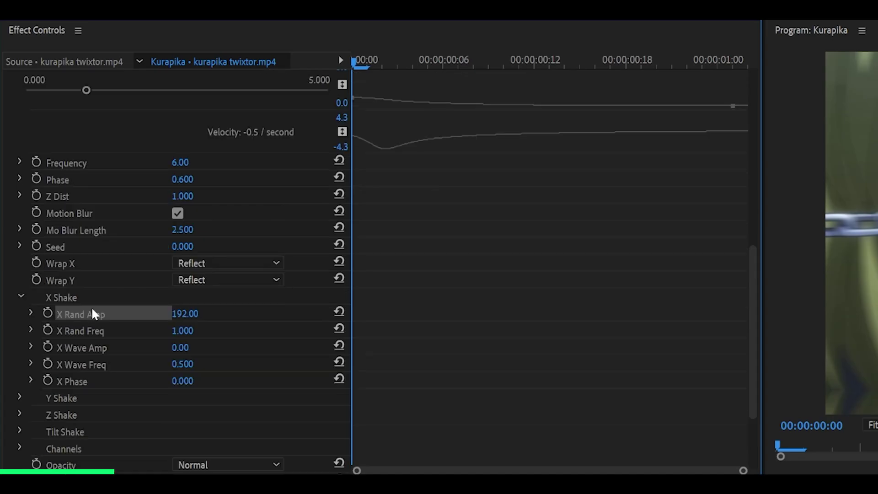
scroll(103, 311, "up", 3)
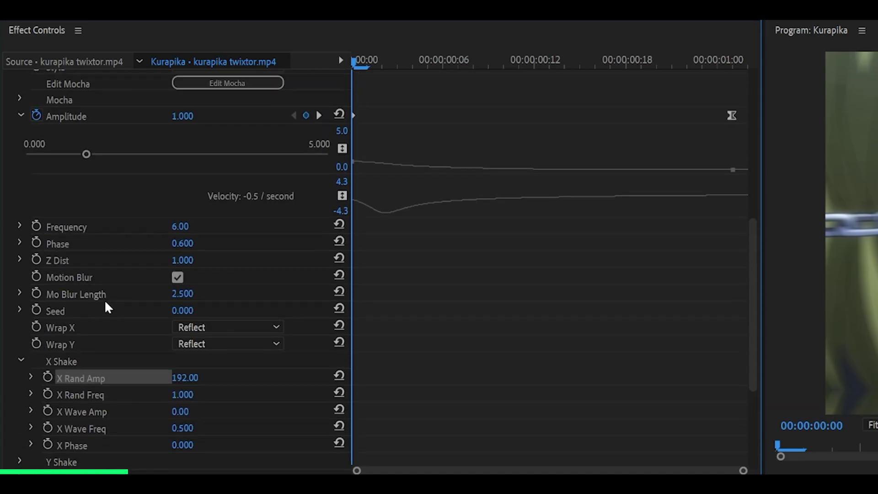
left_click(71, 116)
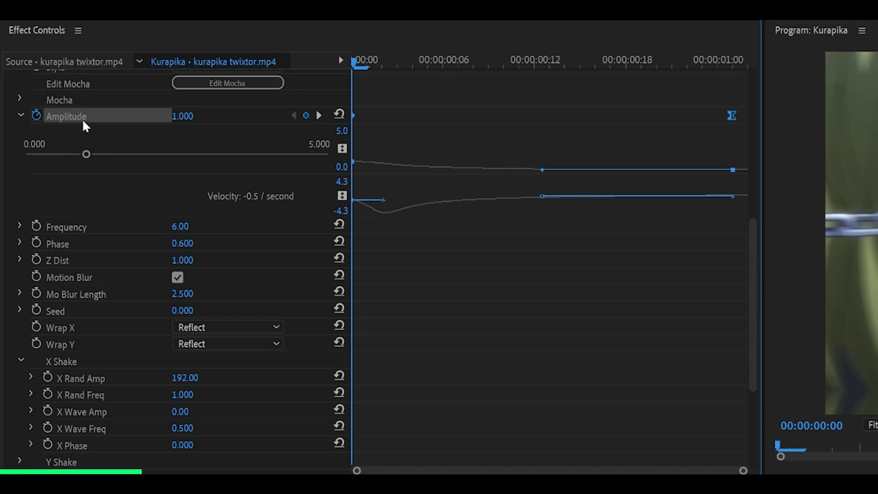
scroll(479, 286, "down", 5)
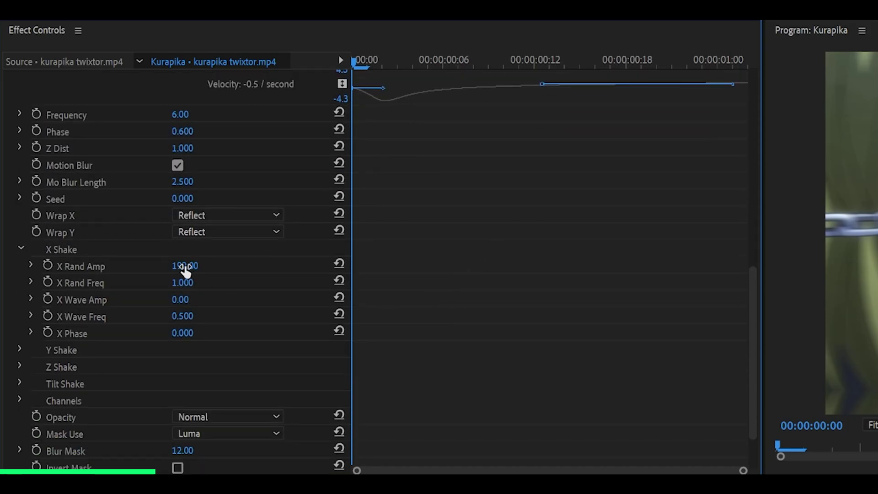
Examine the X Rand Freq, X Wave Amp and X Wave Freq parameters alongside the effect's general settings
left_click(100, 284)
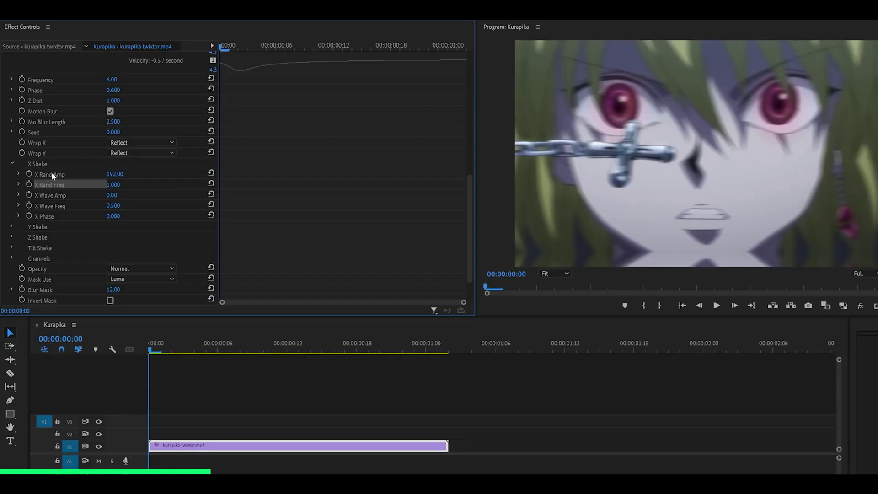
left_click(53, 191)
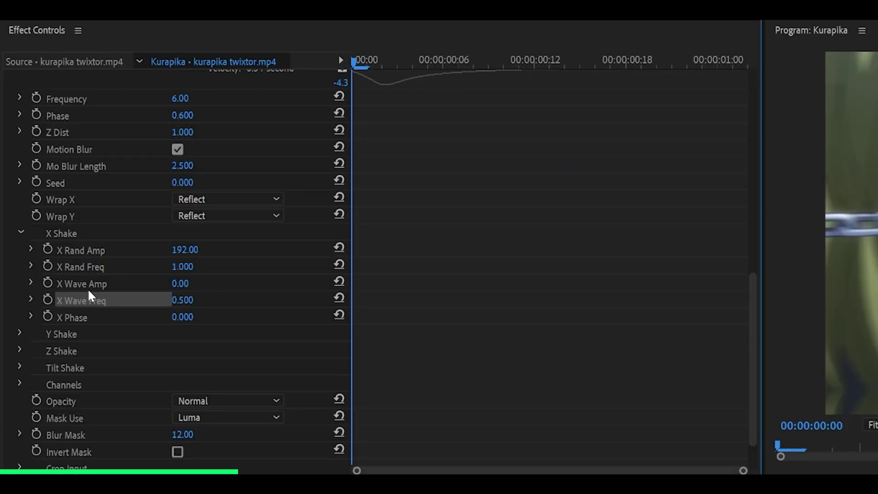
scroll(144, 382, "up", 3)
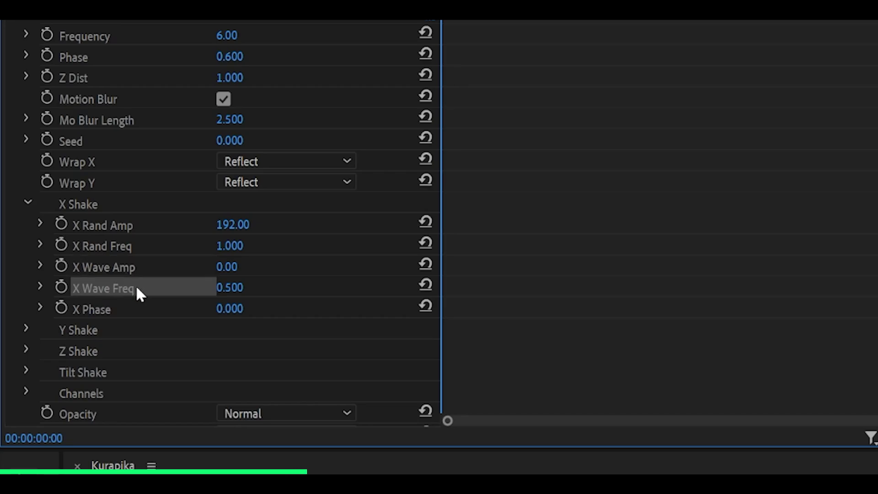
scroll(136, 284, "down", 1)
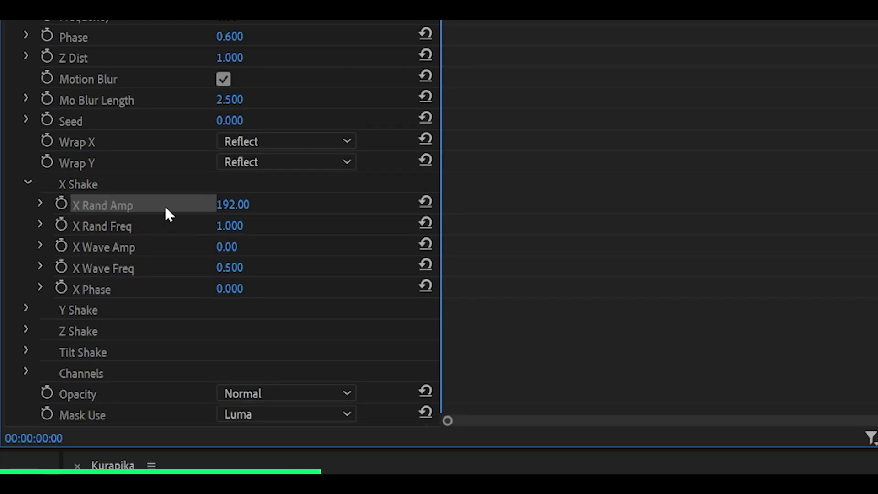
Preview the shake and expand the Y Shake settings to examine Y Rand Amp
key("space")
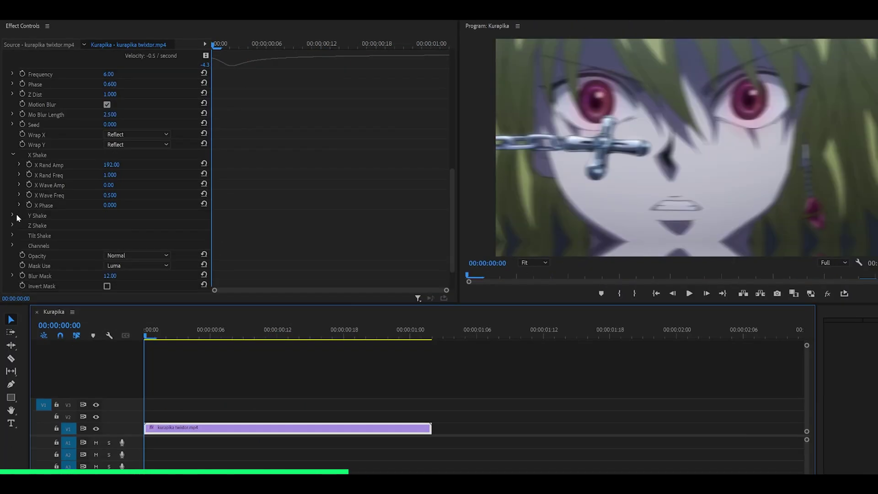
left_click(12, 213)
scroll(146, 206, "down", 2)
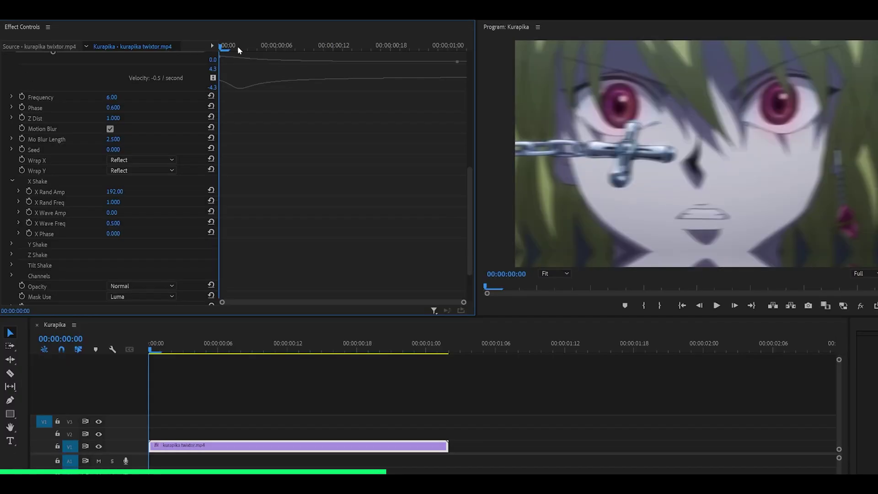
Preview the shake from the beginning of the clip and return the playhead to the first frame
key("space")
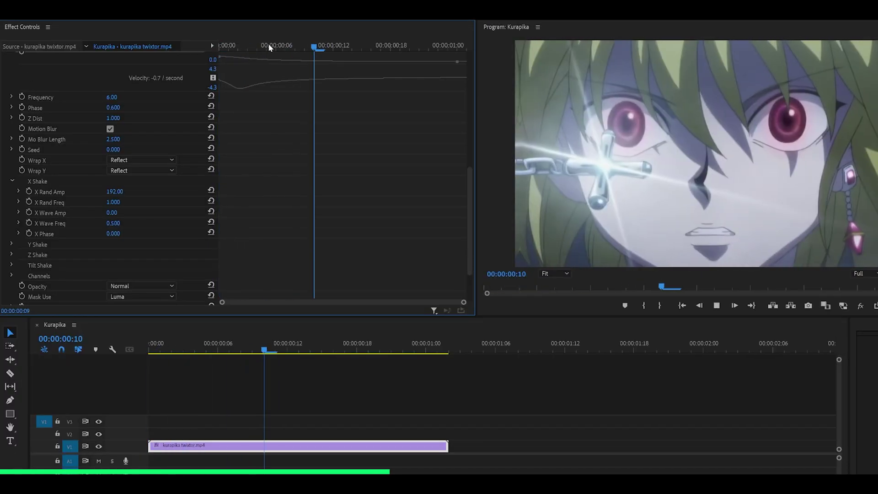
left_click(221, 45)
key("space")
key("space")
key("Home")
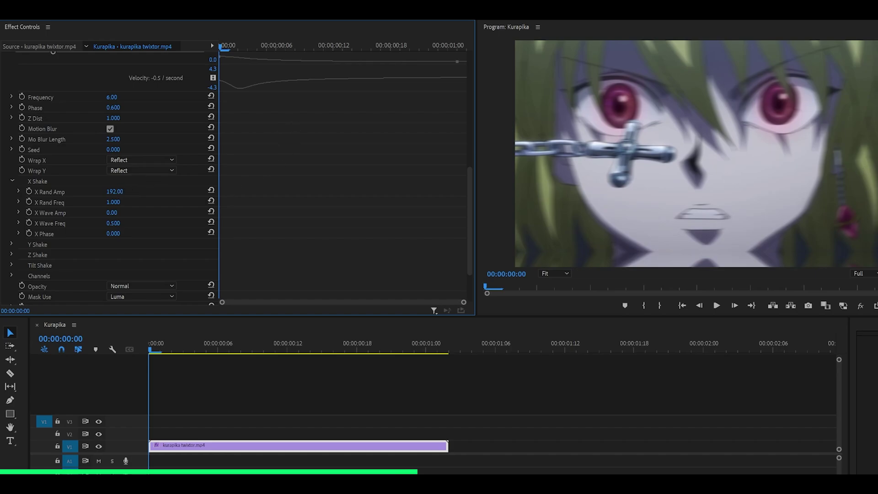
Set X Rand Amp in the X Shake settings to 0
left_click(120, 191)
type("0")
key("Return")
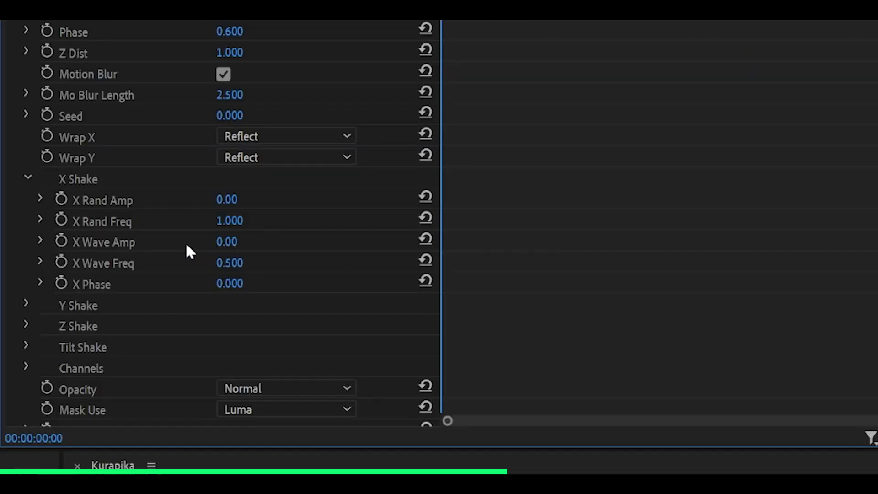
Set X Wave Amp to 100 and X Wave Freq to 1 in the X Shake settings
left_click(238, 247)
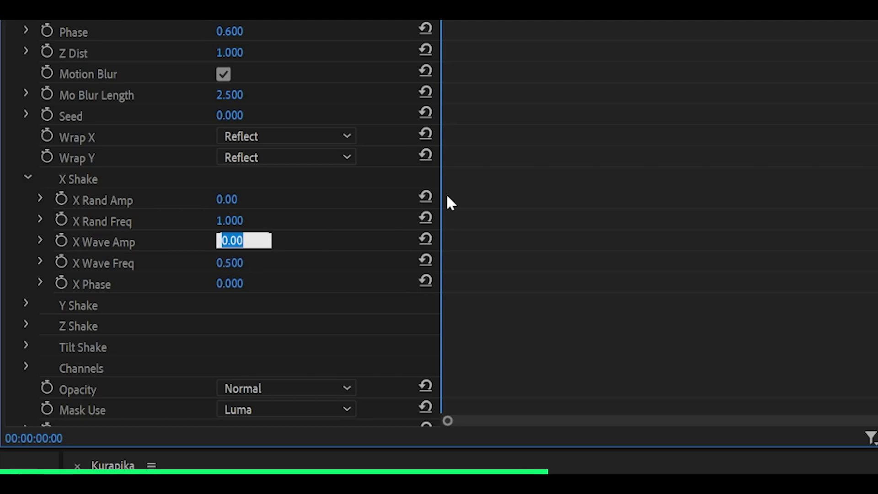
type("100")
key("Return")
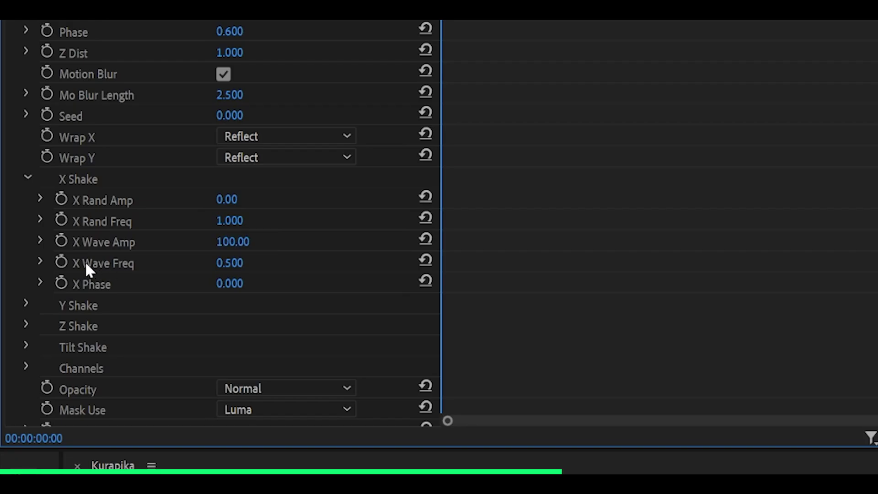
left_click(216, 263)
type("1")
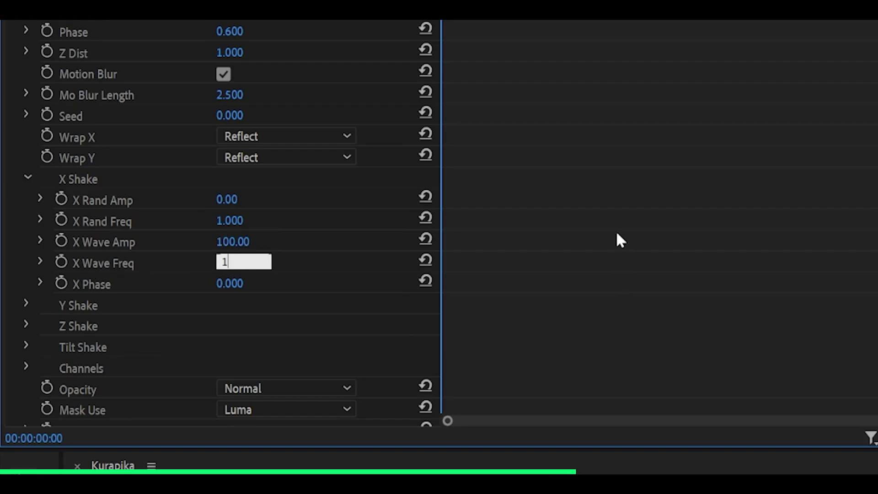
key("Return")
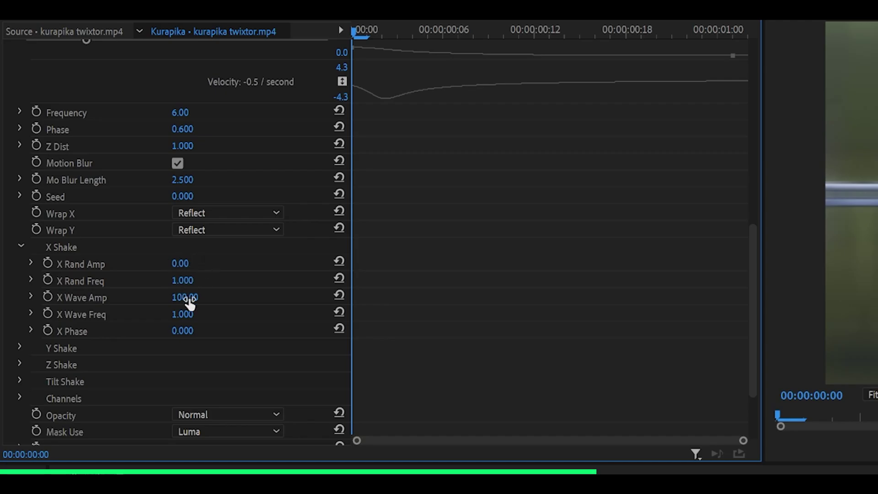
Play the clip to preview the horizontal wave shake and return the playhead to the start
left_click(96, 281)
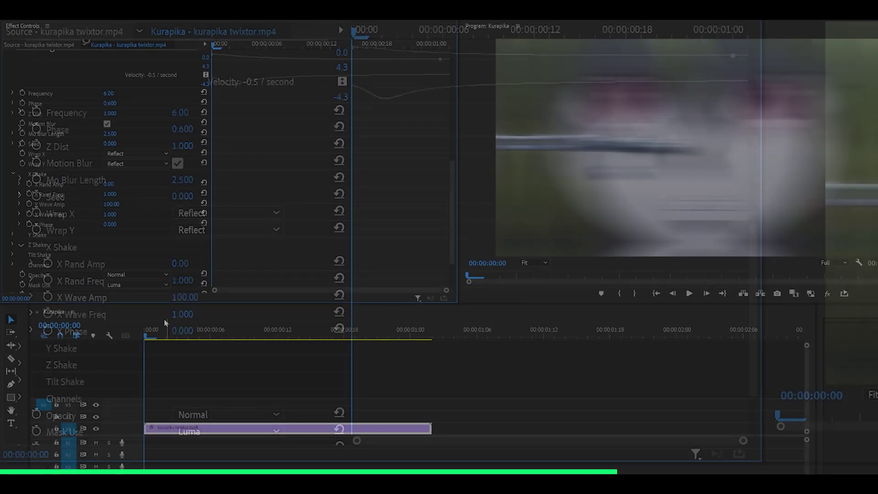
key("space")
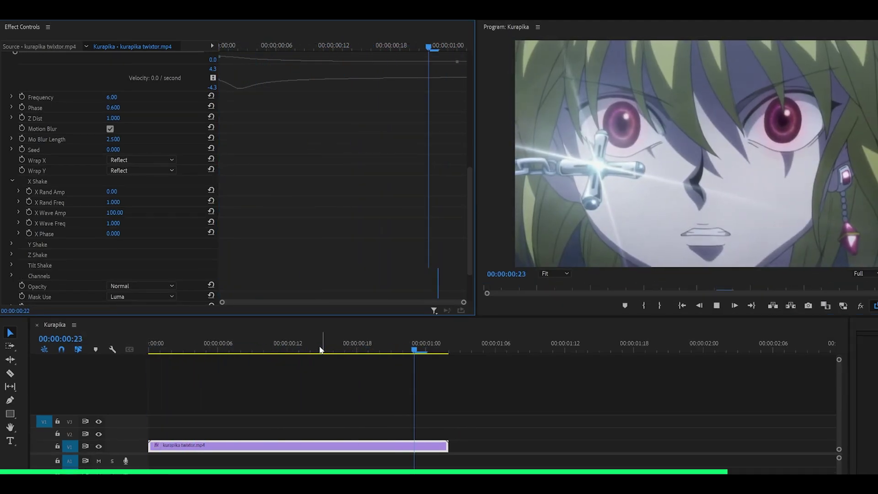
left_click(160, 351)
left_click_drag(160, 351, 139, 346)
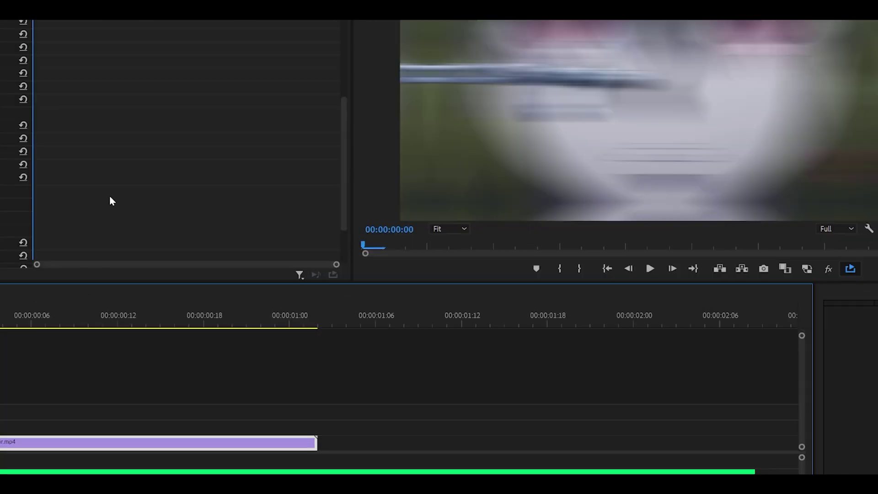
Review the S_Shake parameters, including X Rand Amp and X Wave Amp, and expand the Y Shake settings
scroll(217, 143, "up", 3)
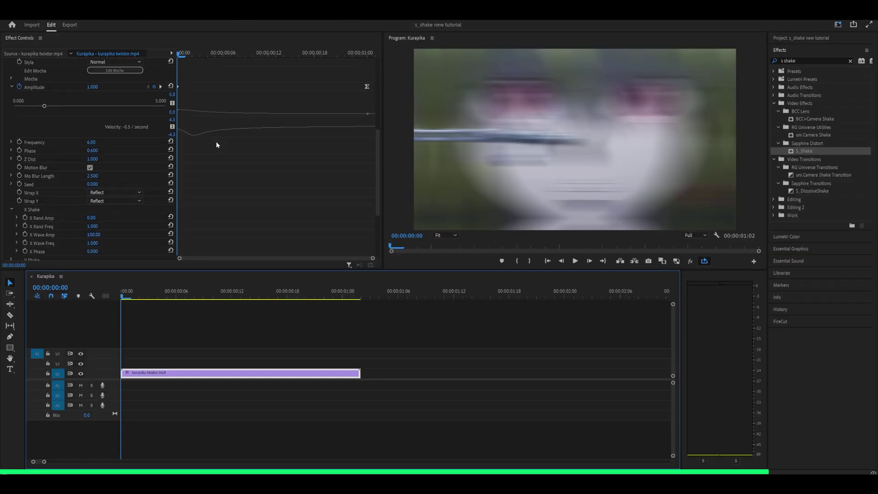
scroll(216, 141, "down", 3)
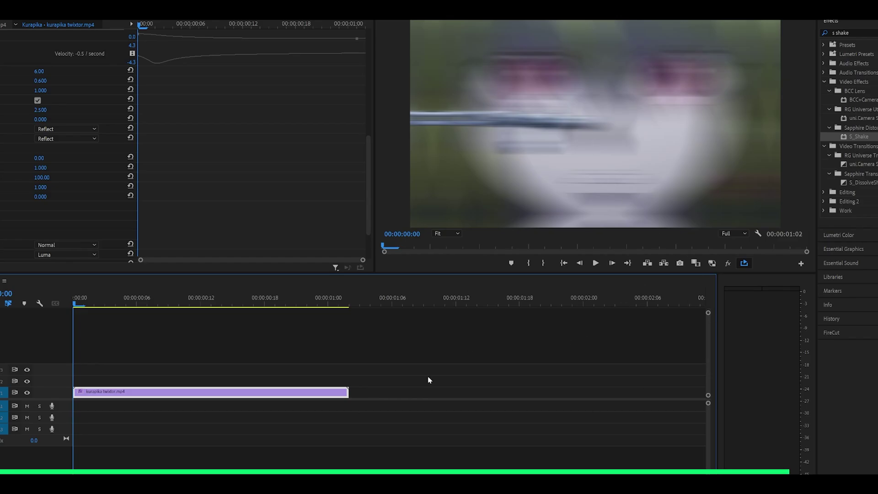
left_click(116, 303)
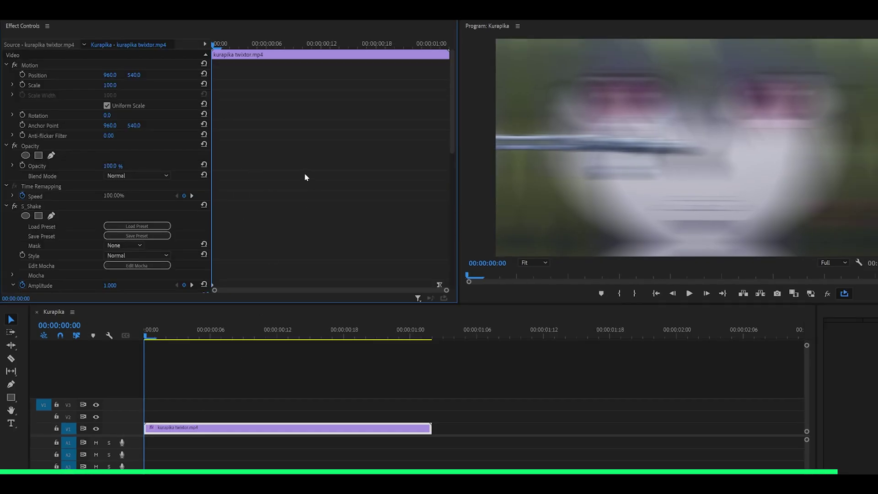
scroll(311, 160, "down", 3)
scroll(316, 151, "down", 5)
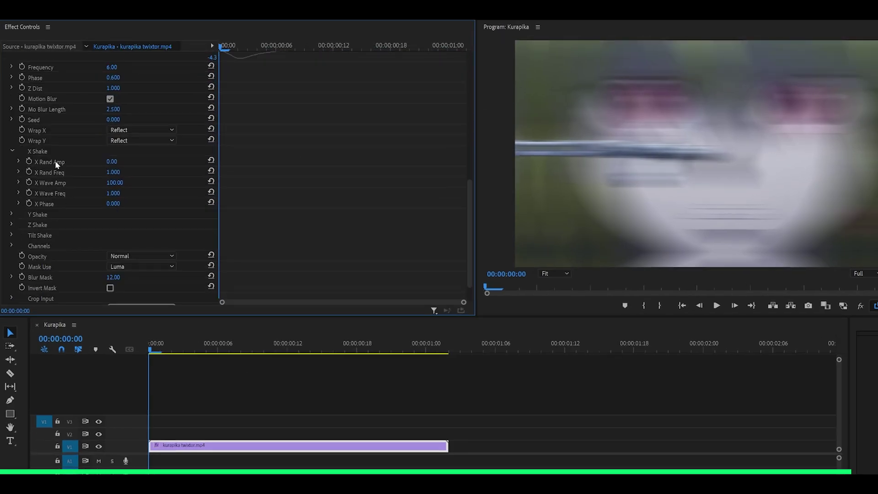
left_click(53, 154)
left_click(53, 183)
scroll(42, 215, "down", 3)
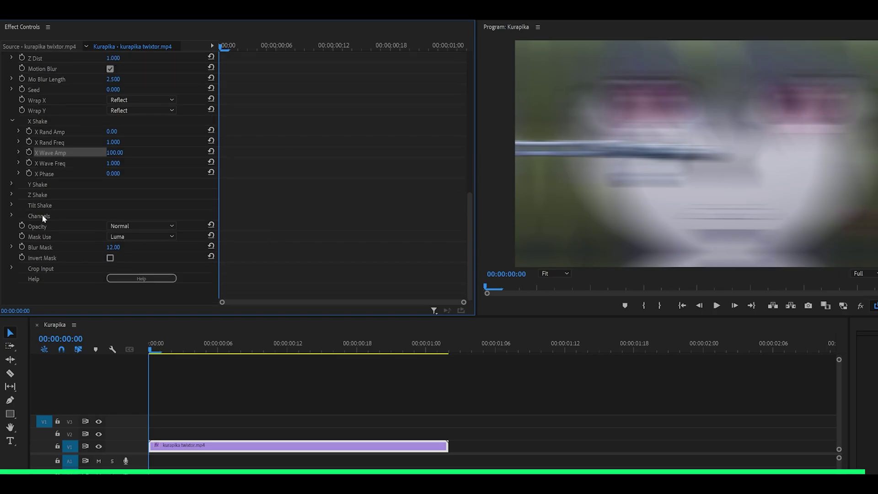
left_click(13, 183)
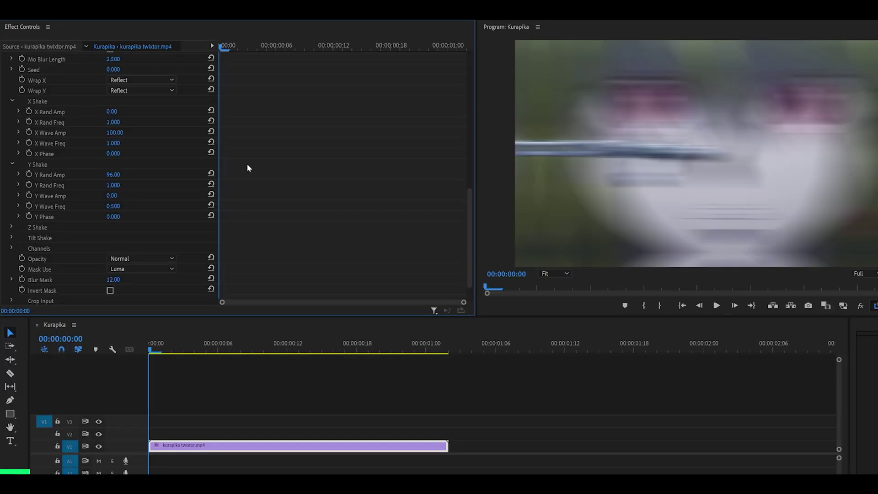
Set X Wave Amp to 0 and check the X Rand Amp value
scroll(237, 170, "up", 2)
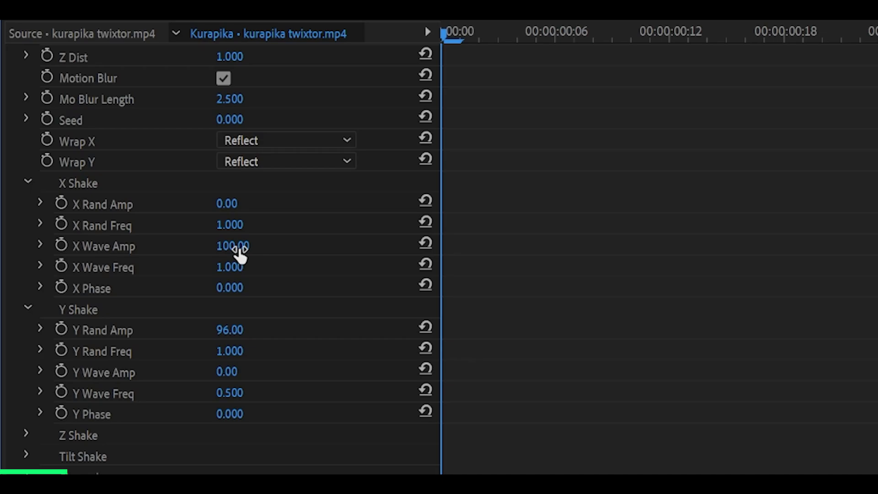
left_click(237, 247)
type("0")
key("Return")
left_click(99, 204)
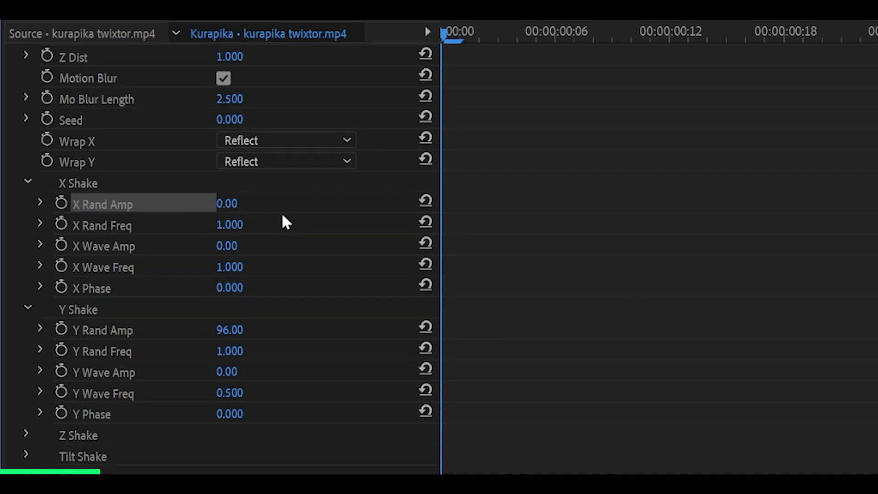
left_click(233, 203)
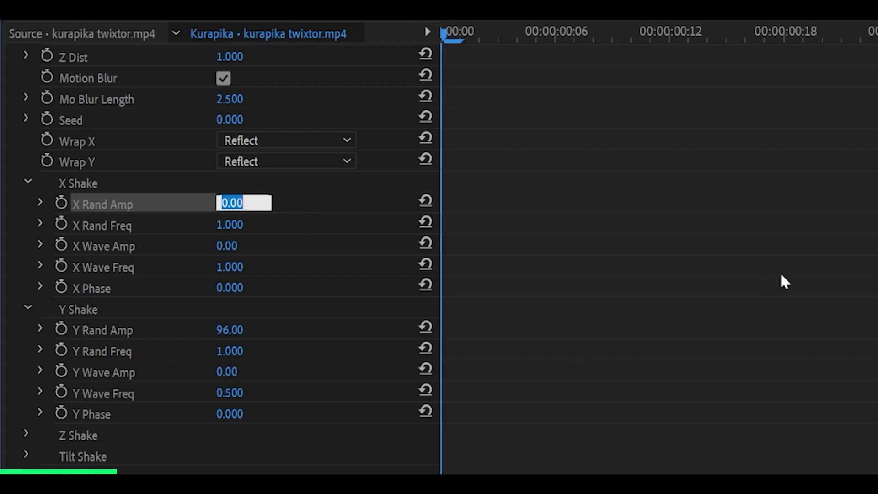
scroll(657, 242, "down", 2)
left_click(511, 214)
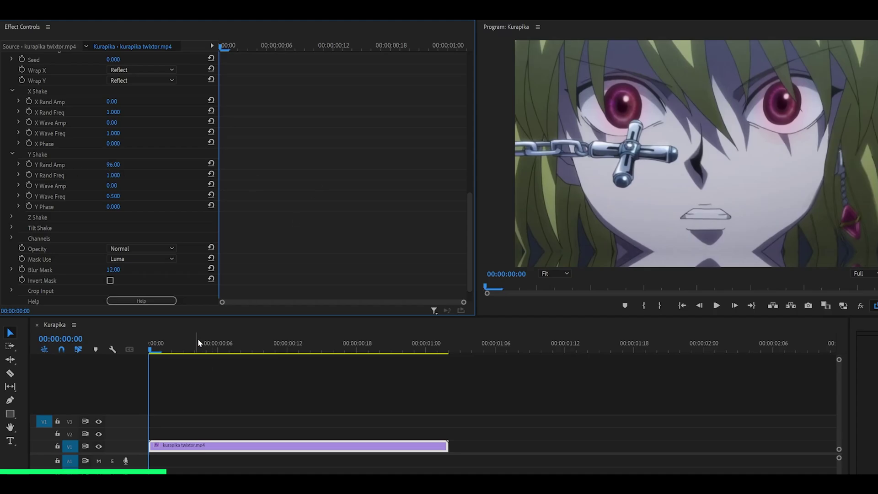
Preview the clip with only the random Y shake active and return the playhead to the start
key("space")
left_click(150, 343)
key("space")
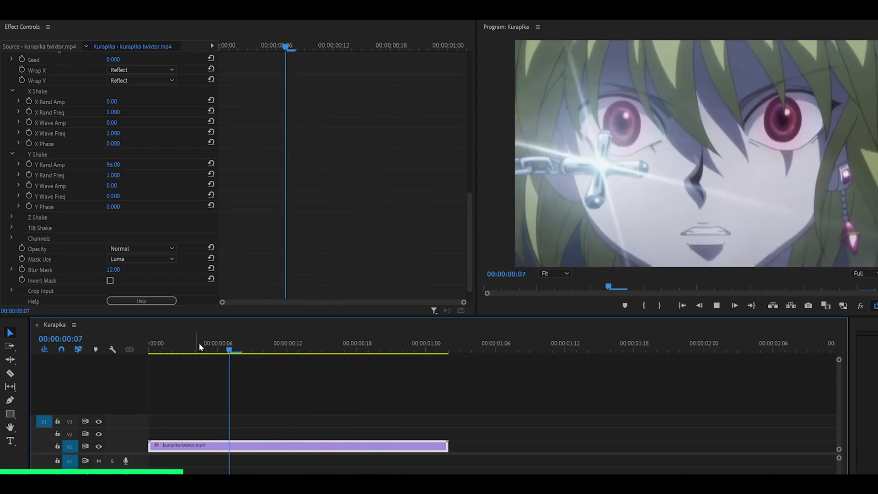
left_click_drag(253, 348, 149, 349)
key("space")
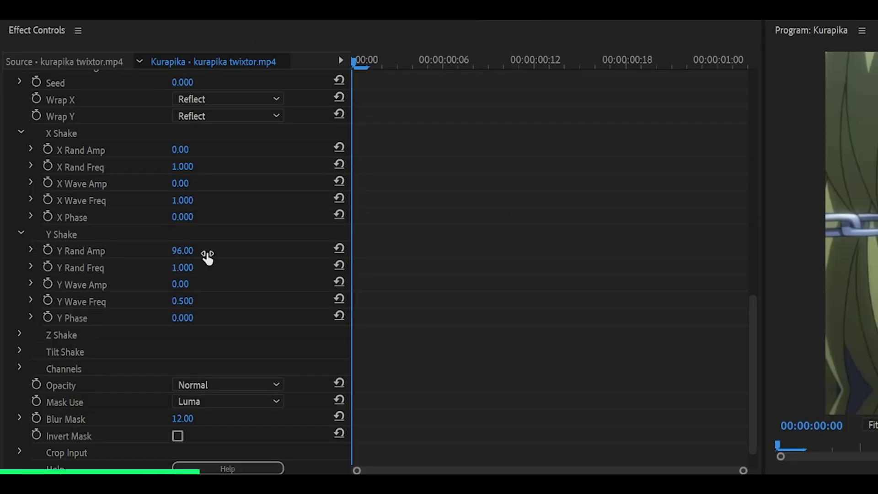
Set Y Rand Amp to 0 and Y Wave Amp to 100 in the Y Shake settings
left_click(116, 164)
type("0")
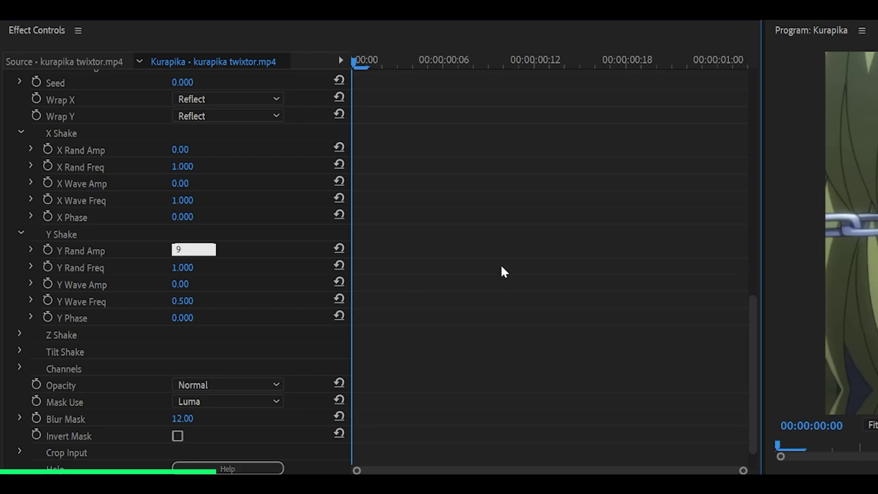
key("Return")
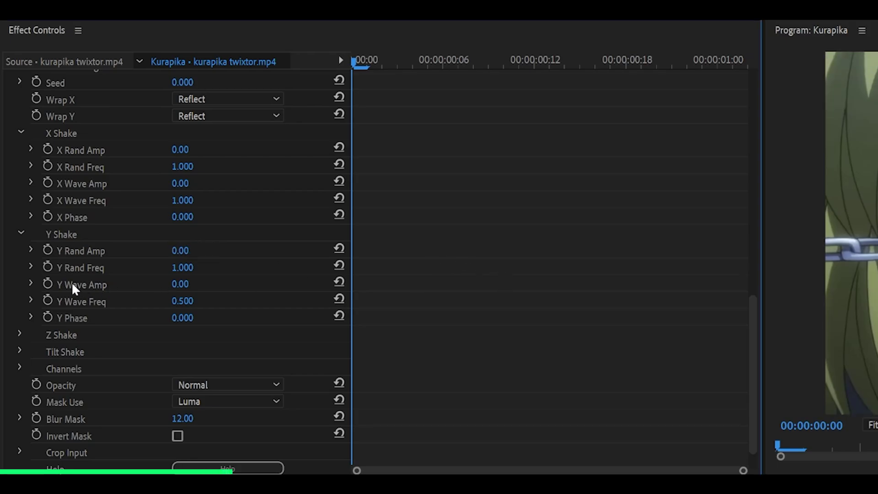
left_click(182, 284)
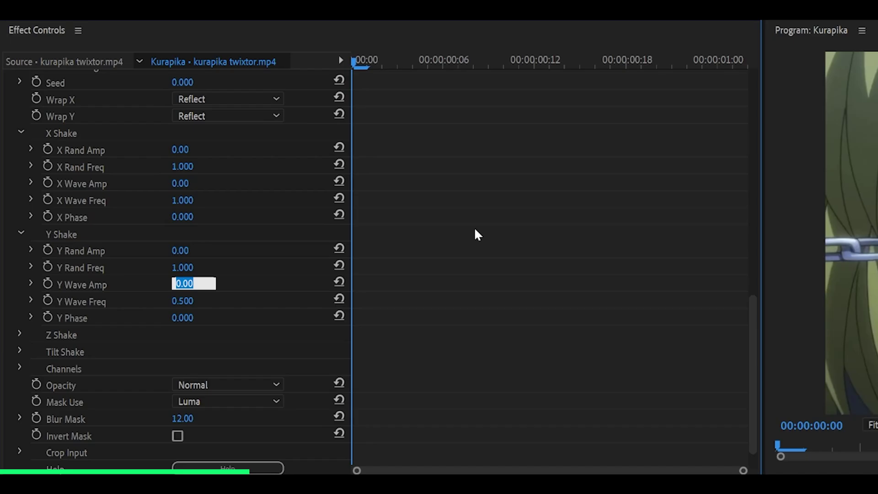
type("100")
key("Return")
Play and scrub the clip's opening frames to preview the vertical wave shake, and return the playhead to the start
key("space")
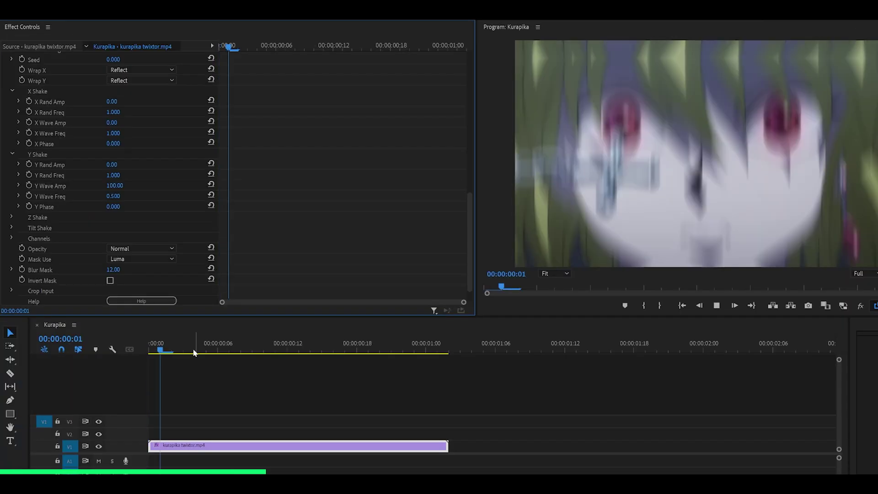
left_click_drag(204, 349, 106, 350)
key("space")
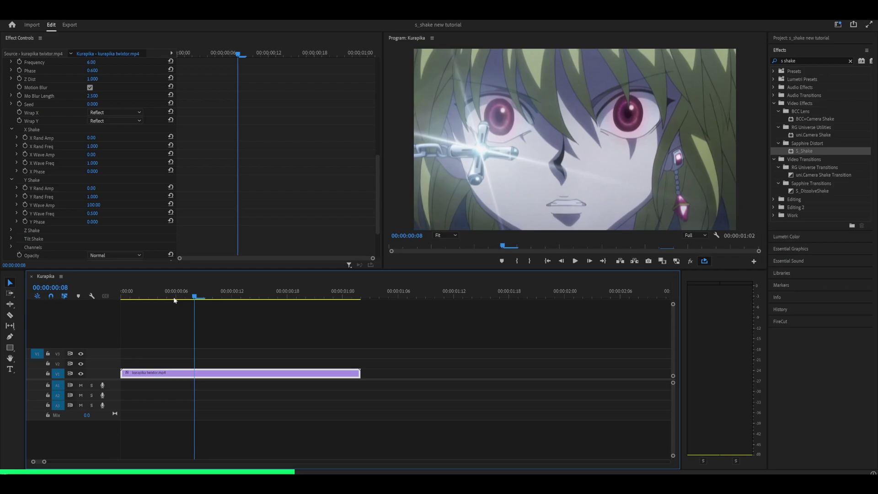
left_click_drag(215, 351, 140, 352)
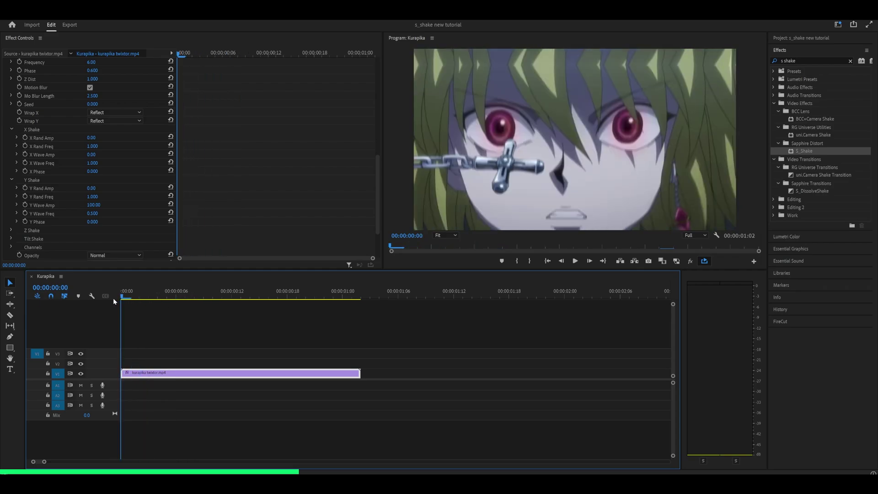
left_click_drag(122, 298, 178, 304)
scroll(234, 208, "up", 1)
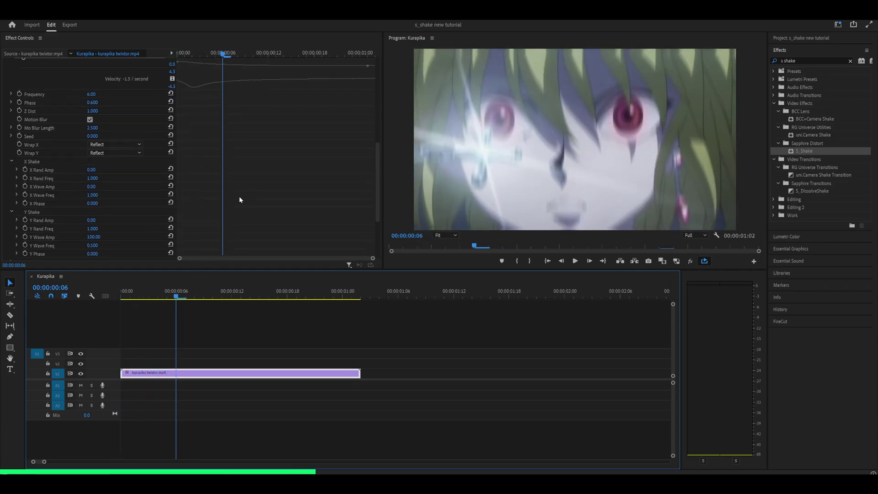
key("Home")
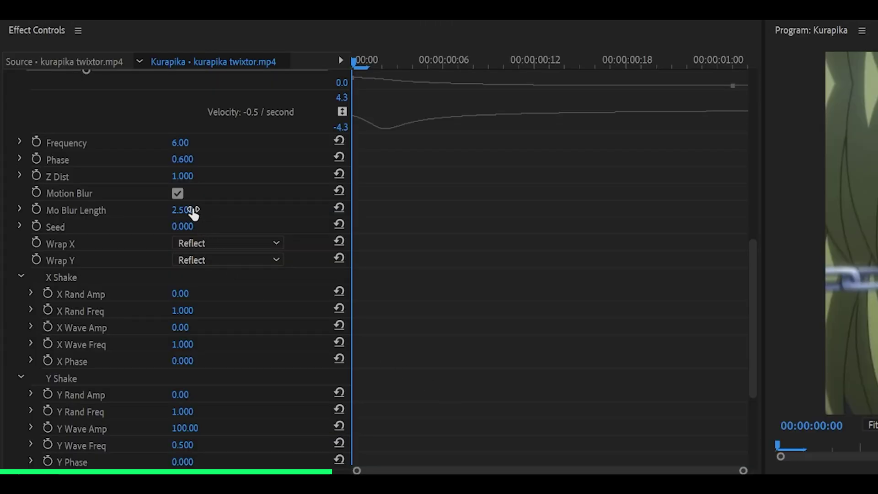
Set the effect's Mo Blur Length to 10
left_click(185, 209)
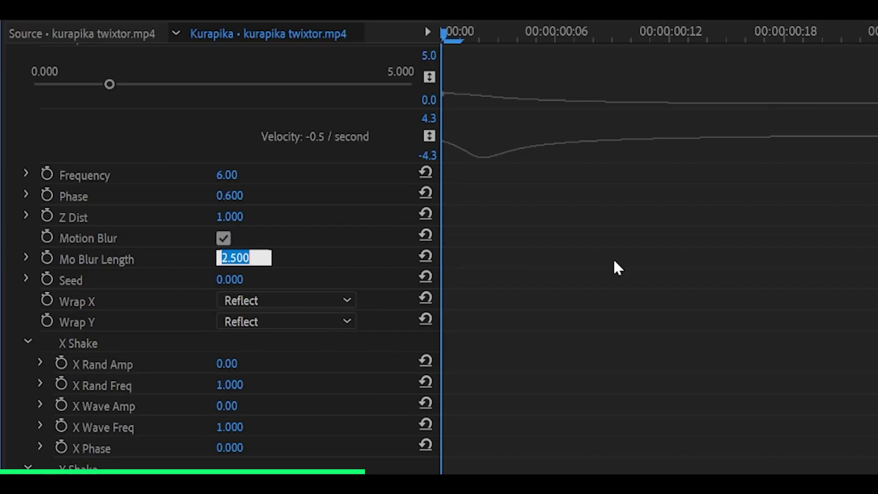
type("10")
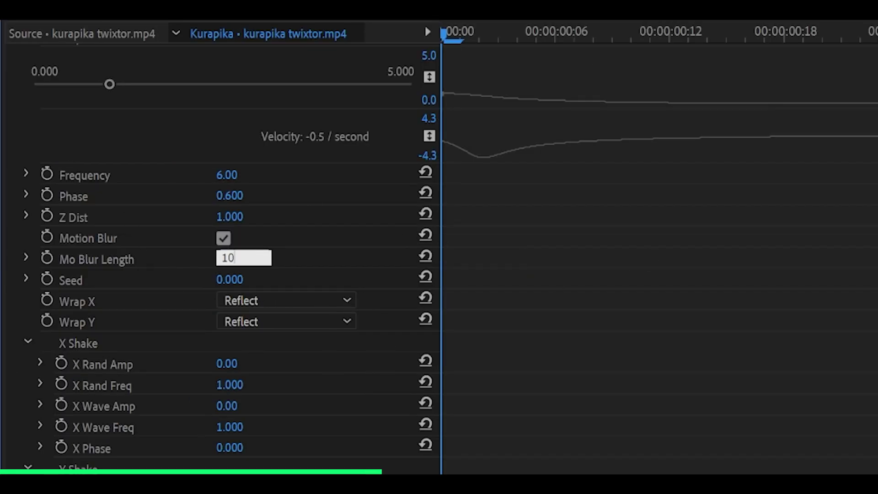
key("Return")
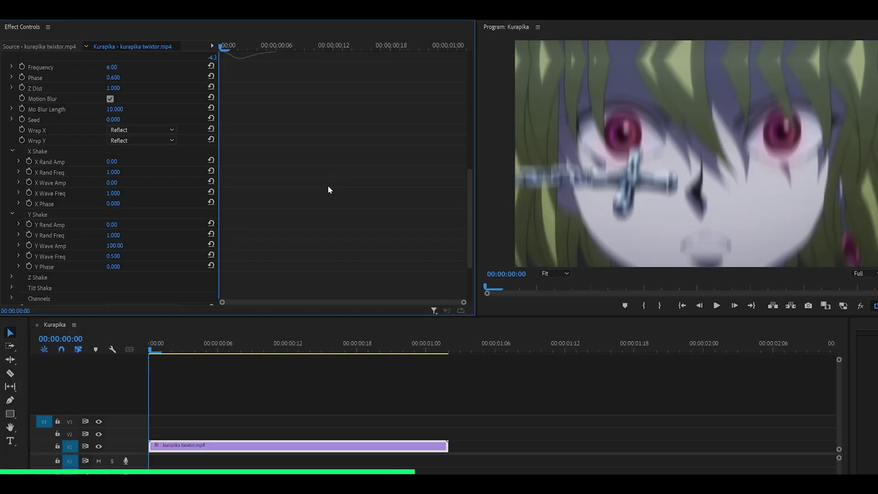
Set Y Wave Amp in the Y Shake settings to 75
scroll(328, 186, "down", 3)
left_click(115, 196)
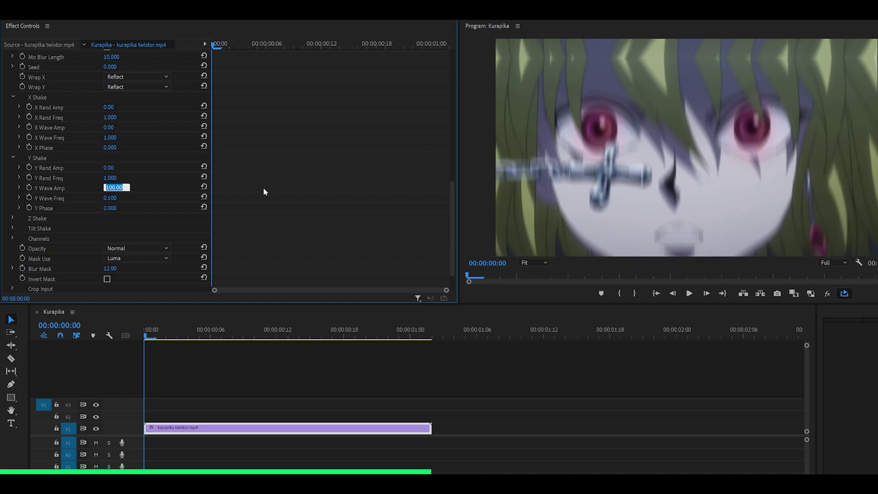
type("75")
key("Return")
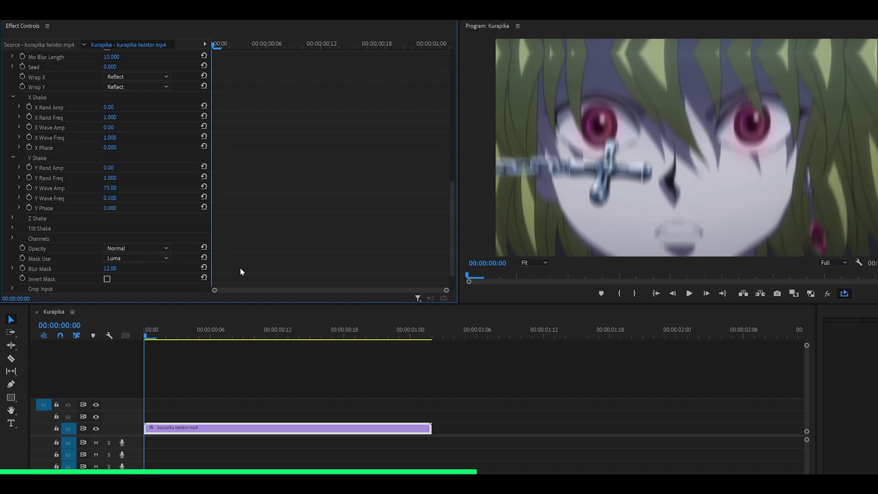
Play the clip from its start to preview the vertical wave shake
key("space")
left_click(149, 336)
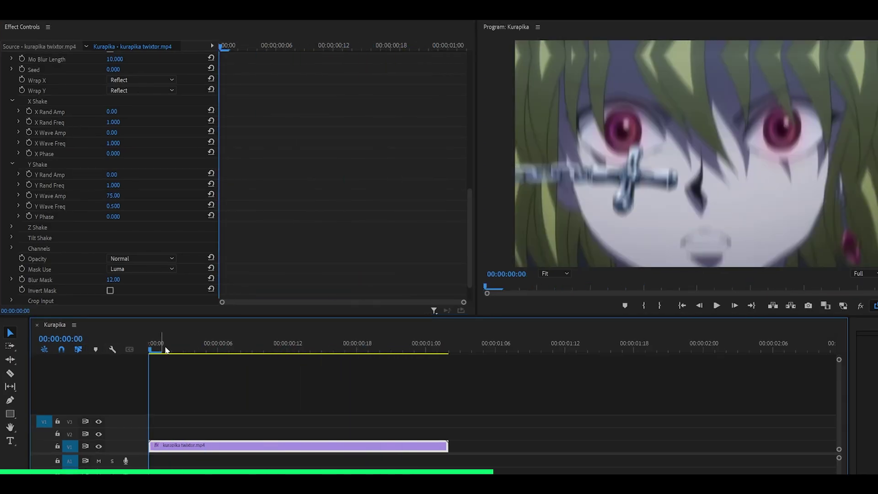
key("space")
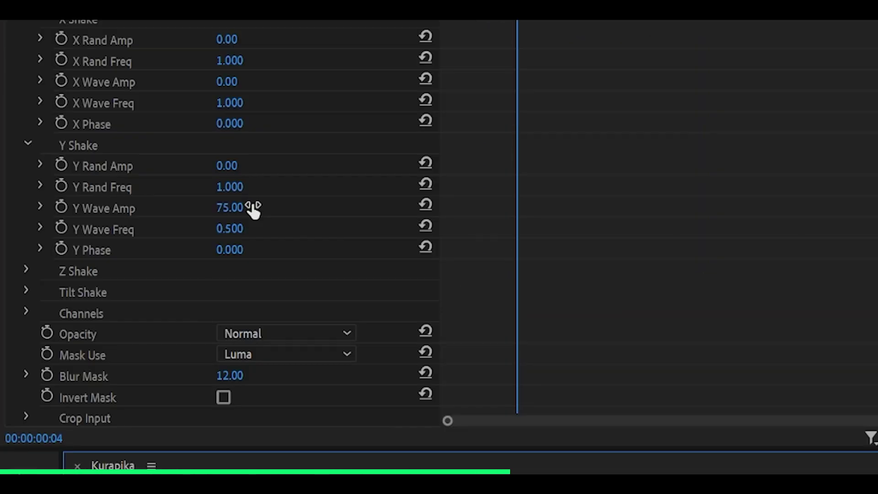
Set Y Wave Amp to 25 and Mo Blur Length to 15, and play the clip to preview the shake
left_click(253, 208)
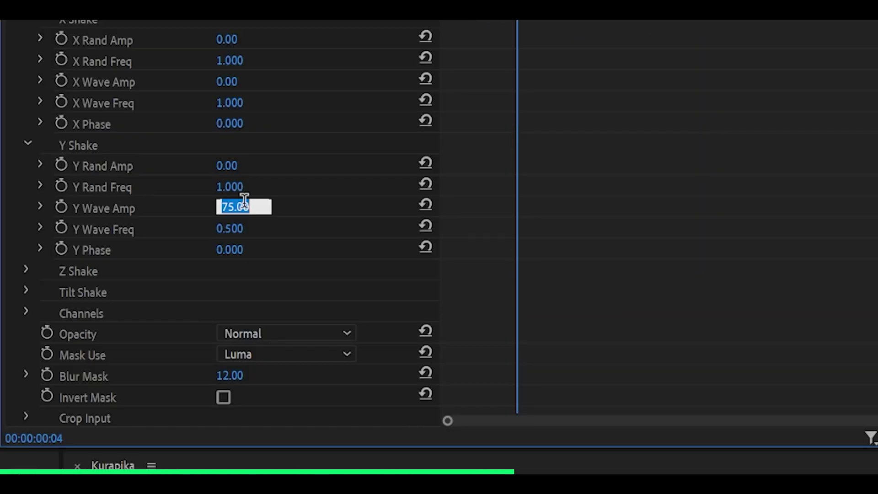
type("25")
key("Return")
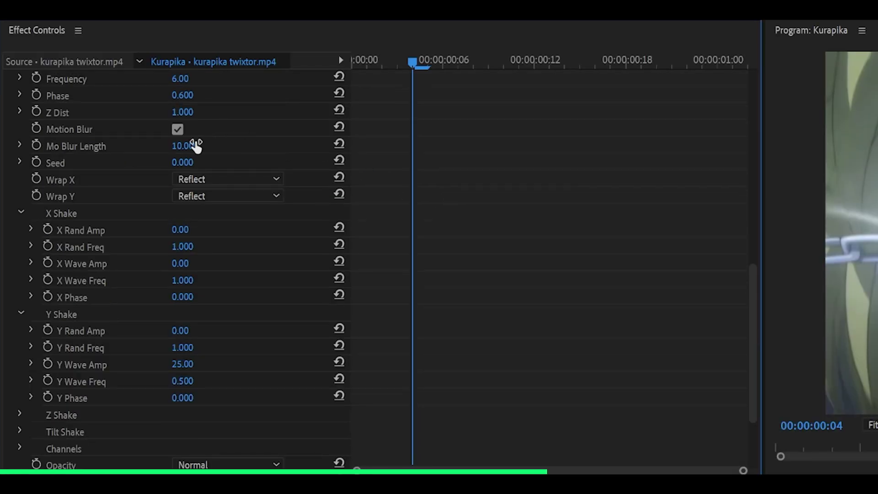
left_click(183, 145)
type("15")
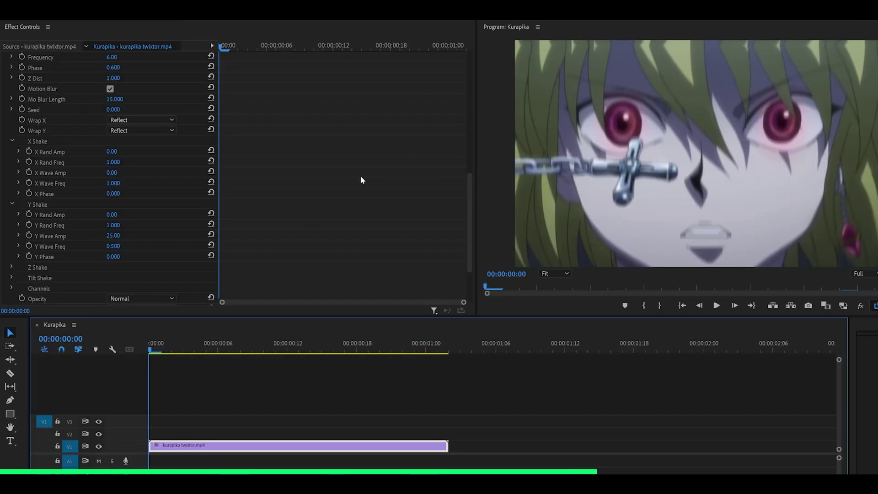
key("space")
key("space")
Try Y Wave Freq values of 1 and 0.25 in the Y Shake settings, playing the clip to preview each
left_click_drag(116, 250, 283, 203)
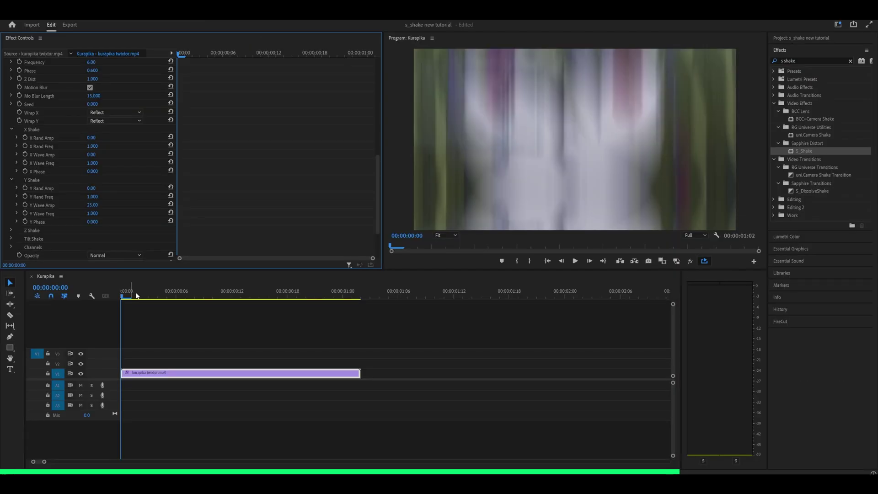
key("space")
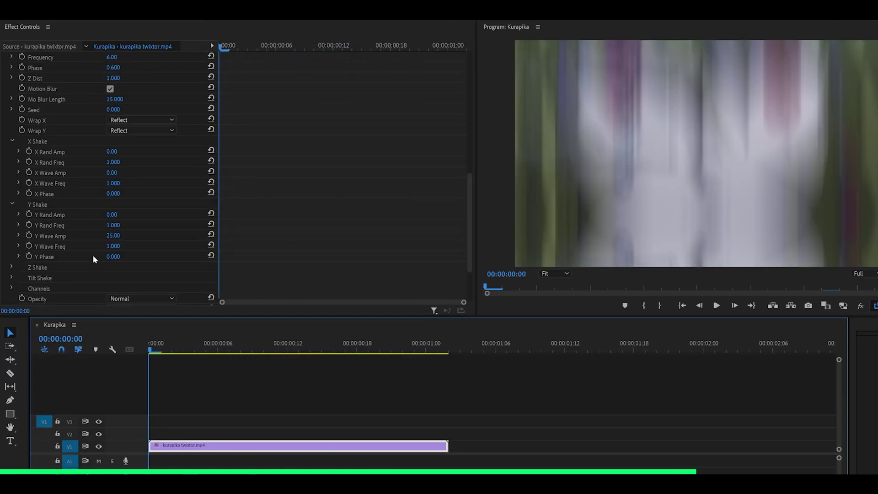
left_click(120, 245)
type("0.25")
key("Return")
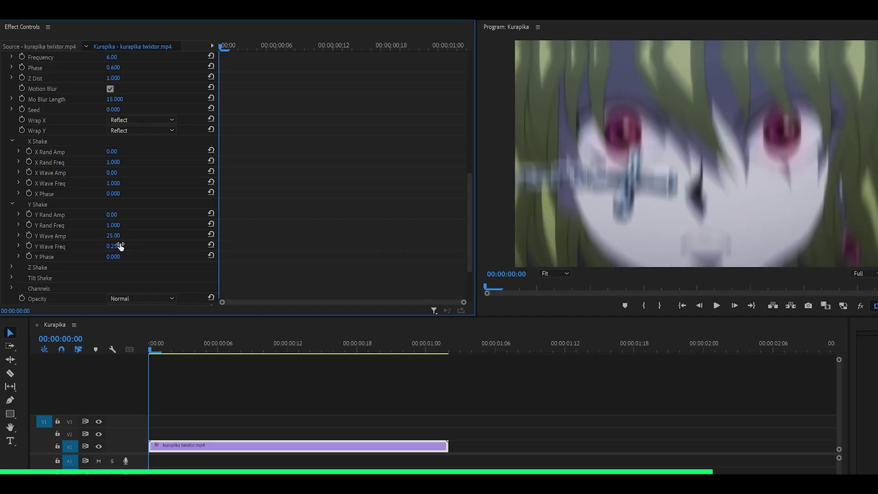
key("space")
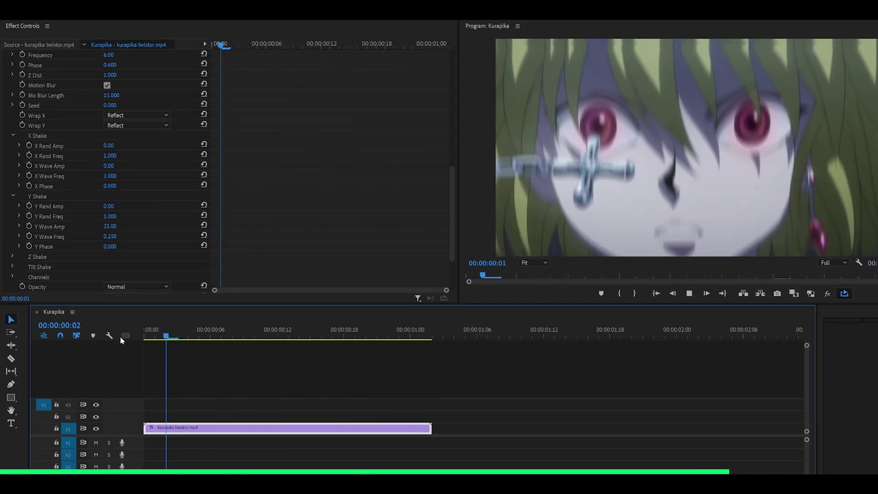
Set Y Wave Freq to 0.5 and play the clip from the start to preview the vertical wave
left_click(112, 236)
type("9")
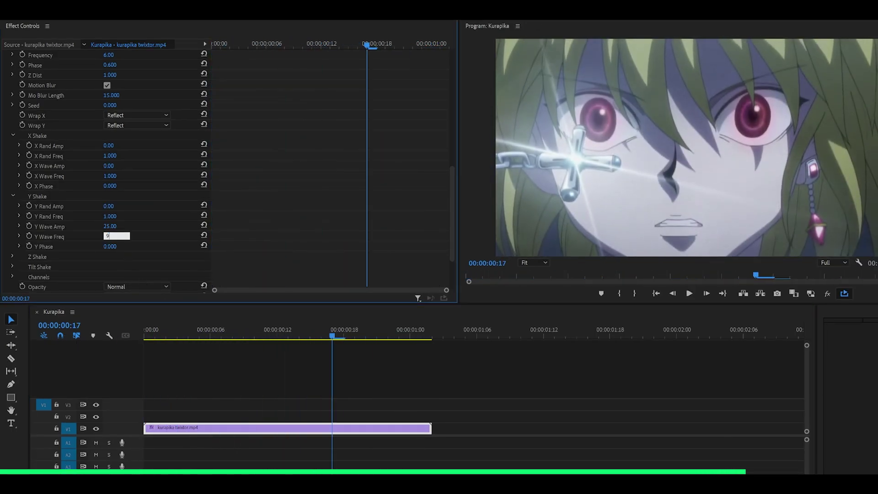
key("Return")
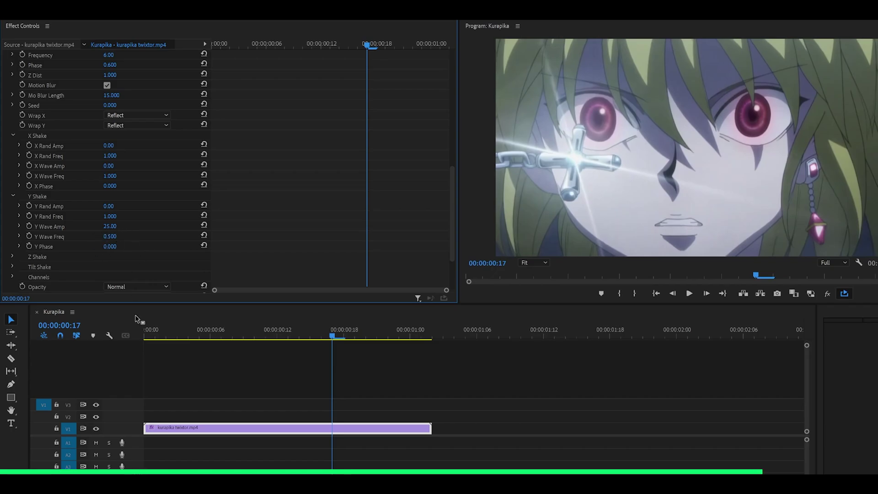
key("Home")
key("space")
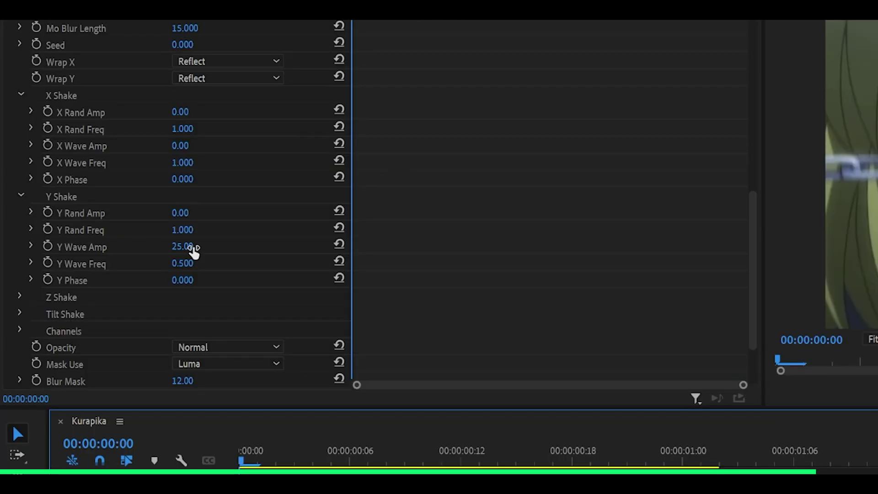
Set Y Wave Amp to 0 in the Y Shake settings and play the clip without the vertical shake
left_click(95, 188)
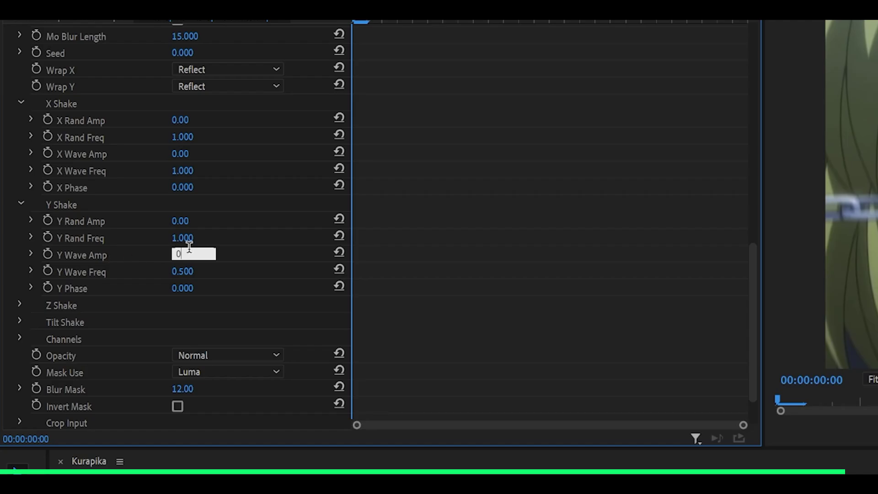
left_click(417, 264)
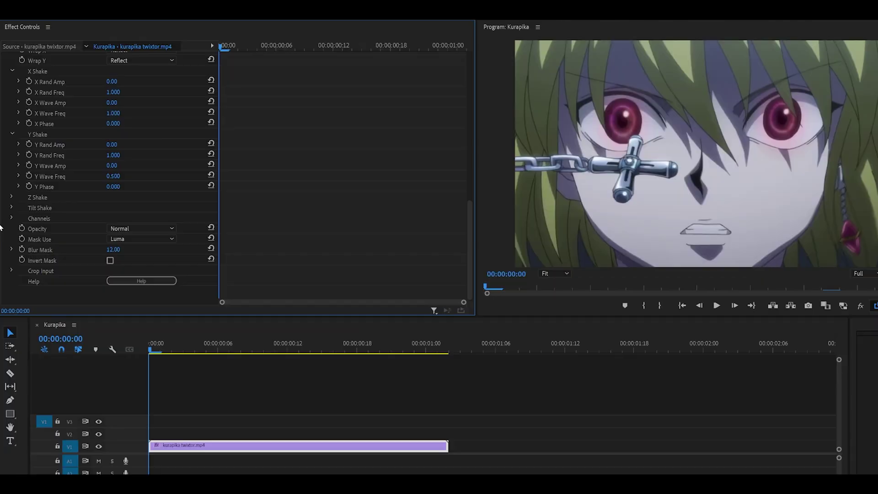
key("space")
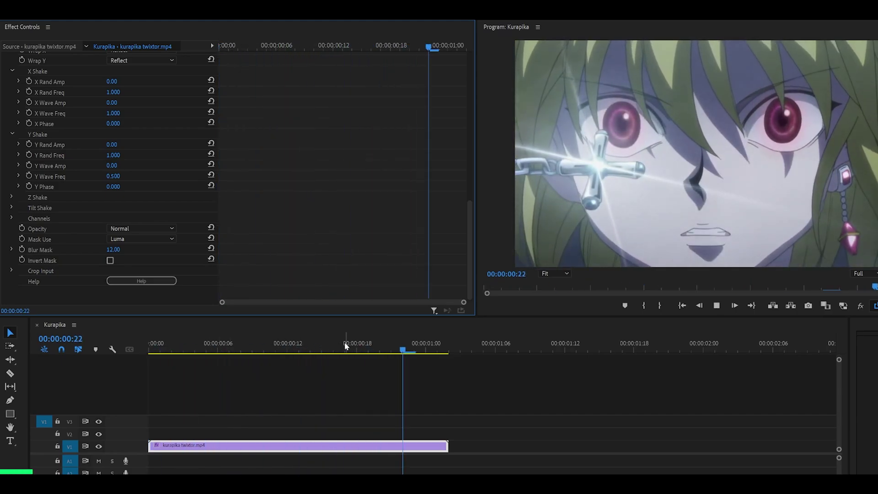
Expand the Z Shake settings and set Z Rand Amp to 100
left_click(12, 198)
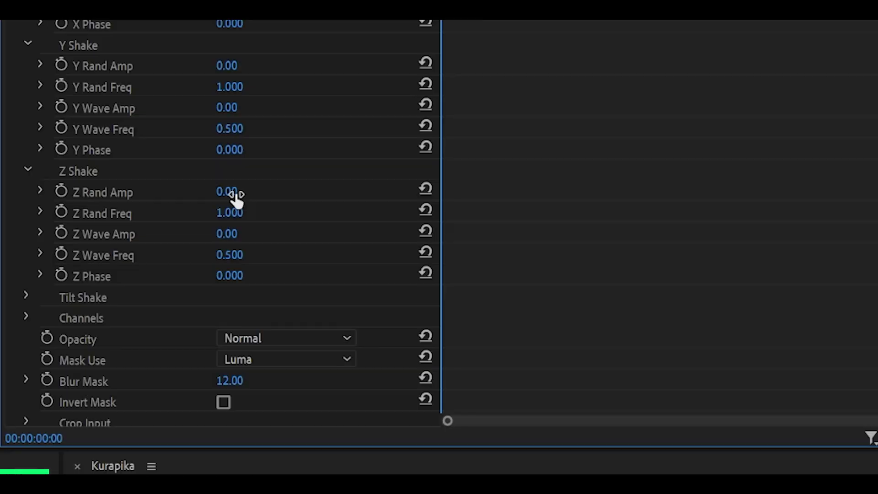
left_click(244, 196)
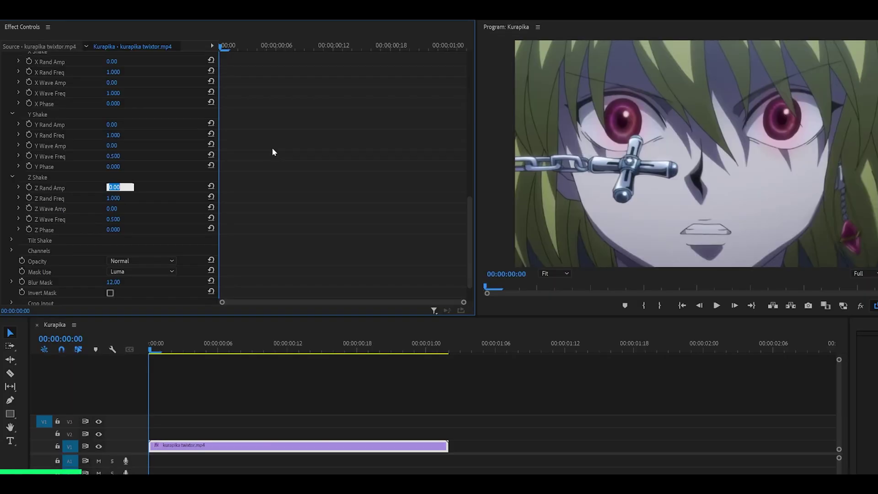
type("100")
key("Return")
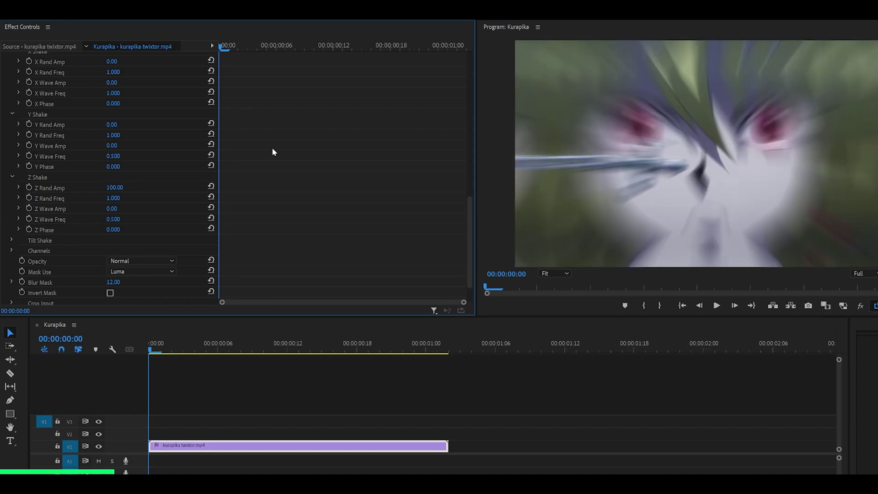
Set the effect's Mo Blur Length to 5 and play the clip to preview the random Z shake
scroll(343, 177, "up", 3)
scroll(345, 180, "up", 2)
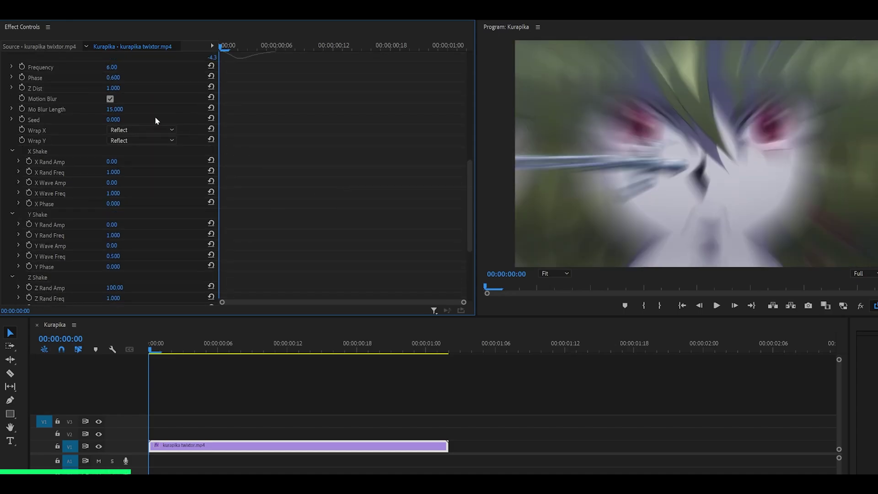
left_click(115, 109)
type("5")
key("Return")
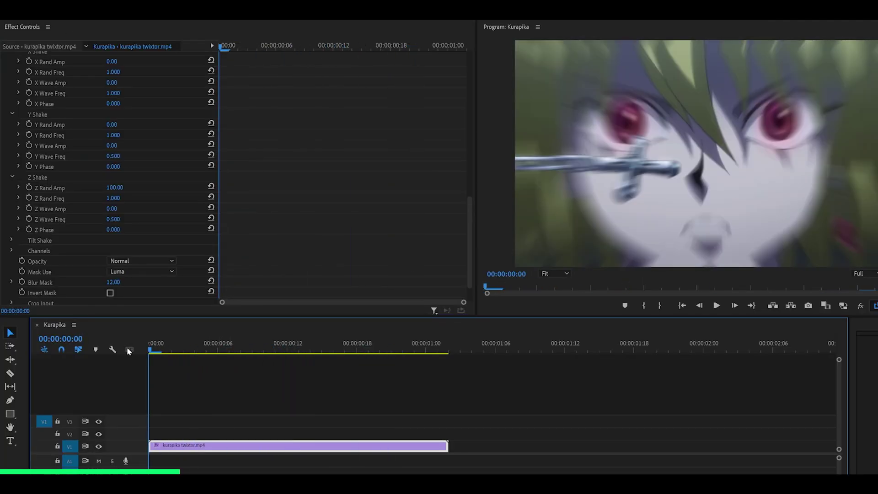
key("space")
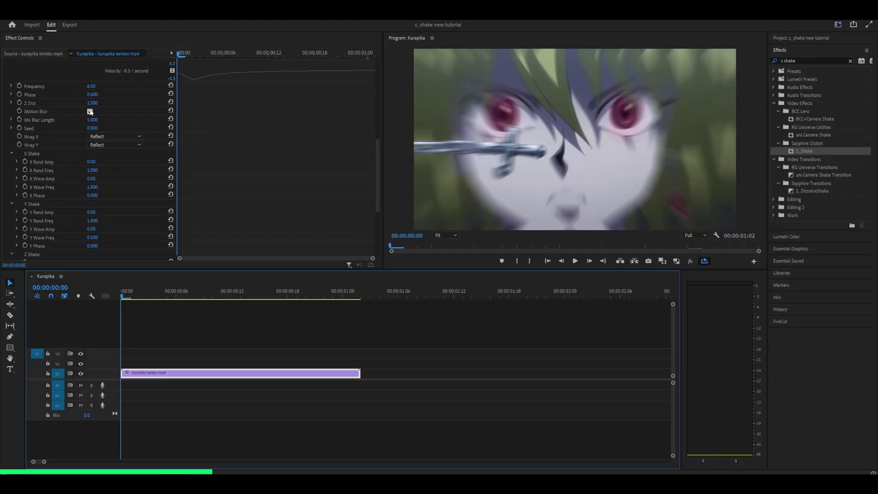
Turn off the effect's Motion Blur and play the clip from the start to preview the Z shake without blur
left_click(90, 112)
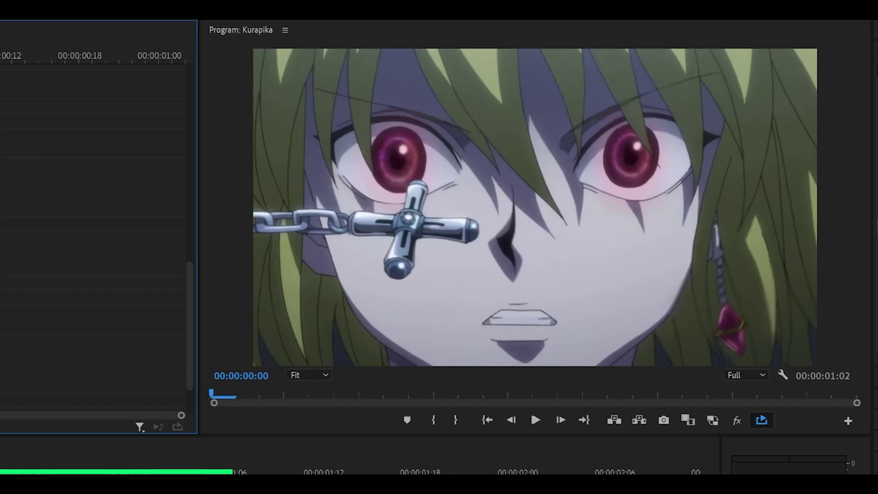
key("space")
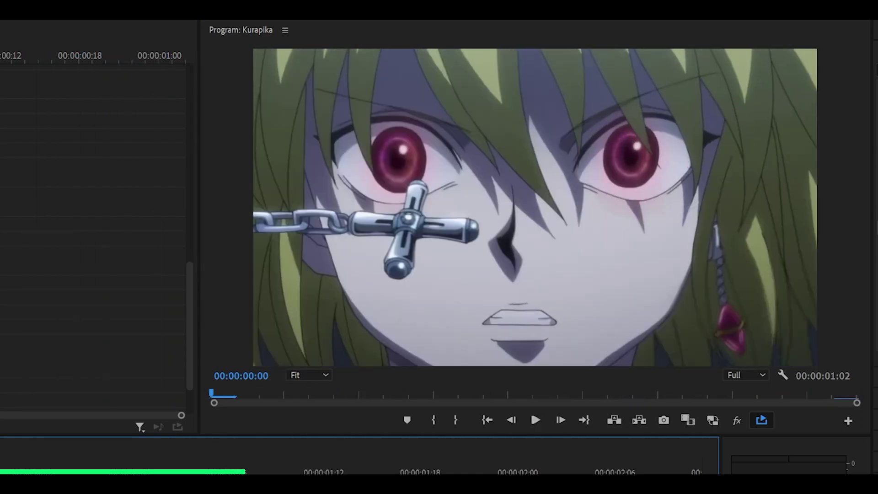
key("space")
key("space")
key("Home")
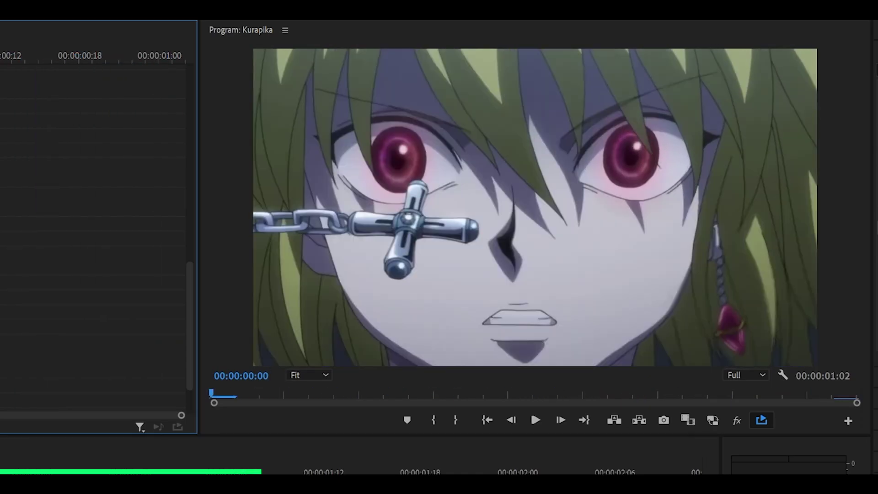
key("ctrl+z")
key("space")
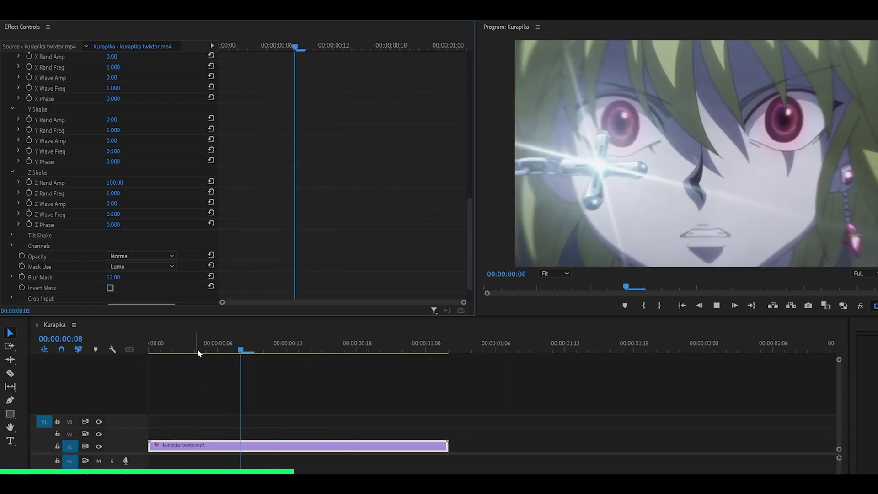
key("space")
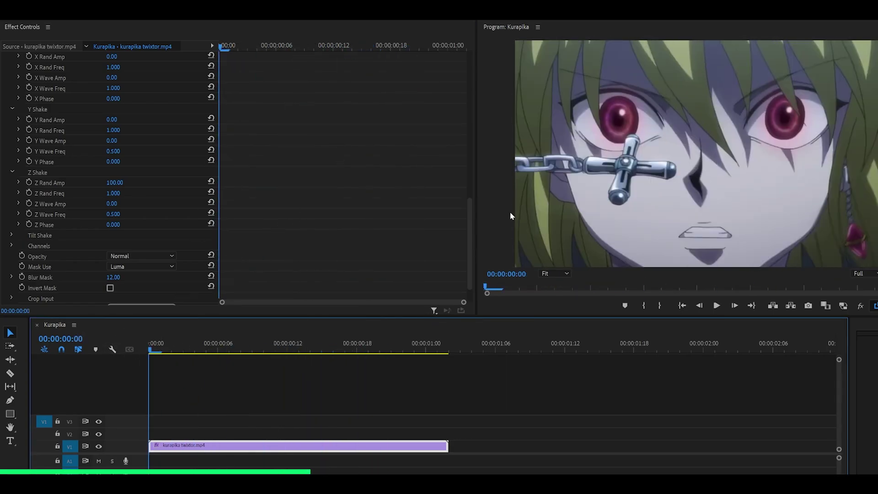
Set Z Rand Amp to 300 in the Z Shake settings and play the opening frames repeatedly to preview the stronger zoom shake
scroll(333, 198, "down", 2)
left_click(185, 231)
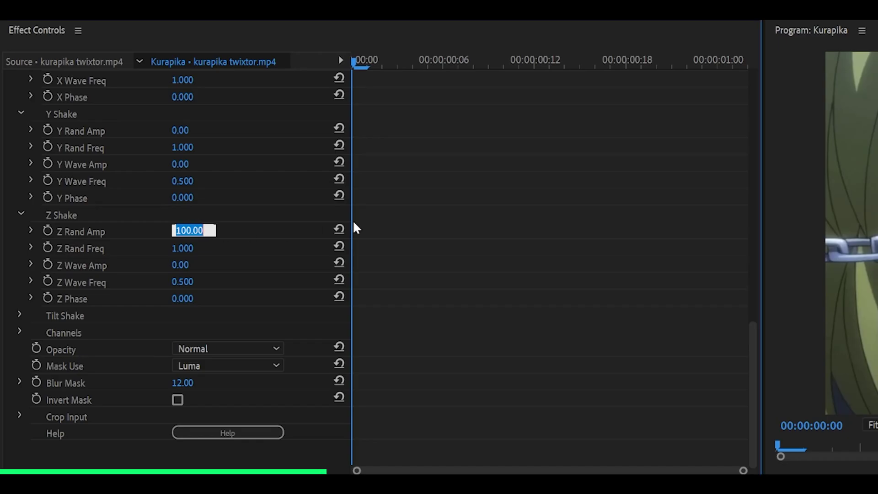
type("300")
key("Return")
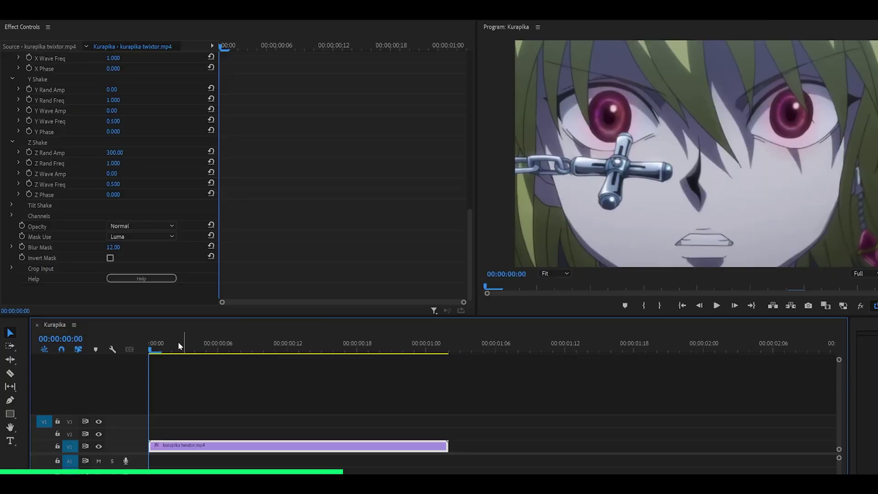
key("space")
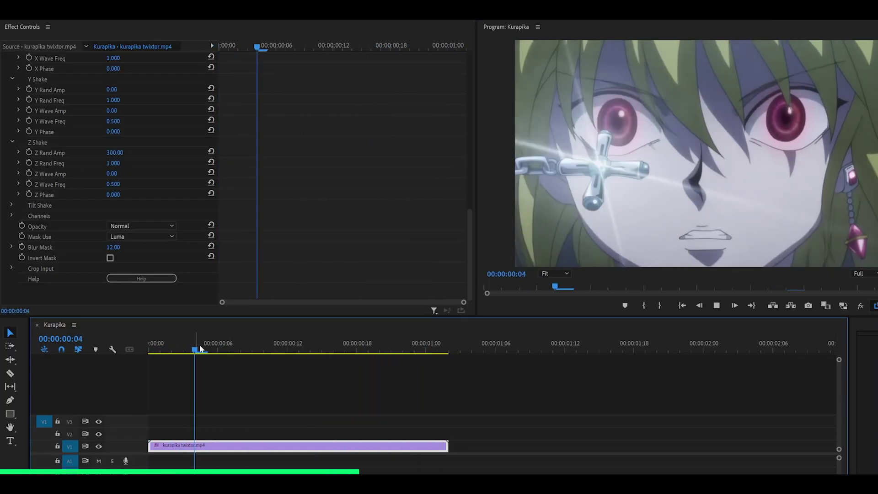
key("space")
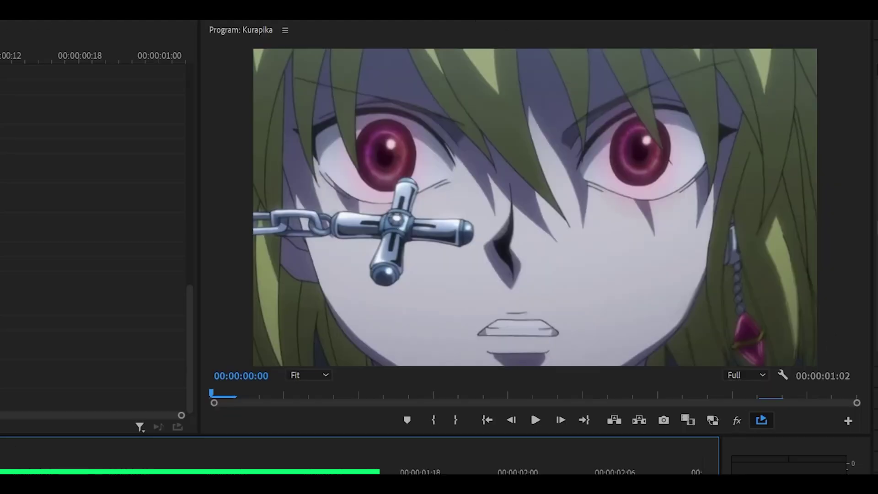
key("space")
key("space")
key("space")
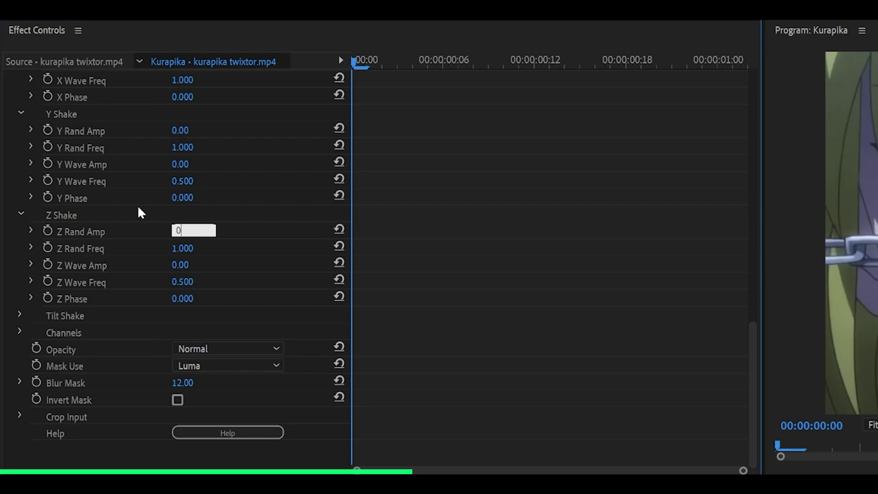
Set Z Rand Amp to 0 and Z Wave Amp to 300 in the Z Shake settings
left_click(183, 265)
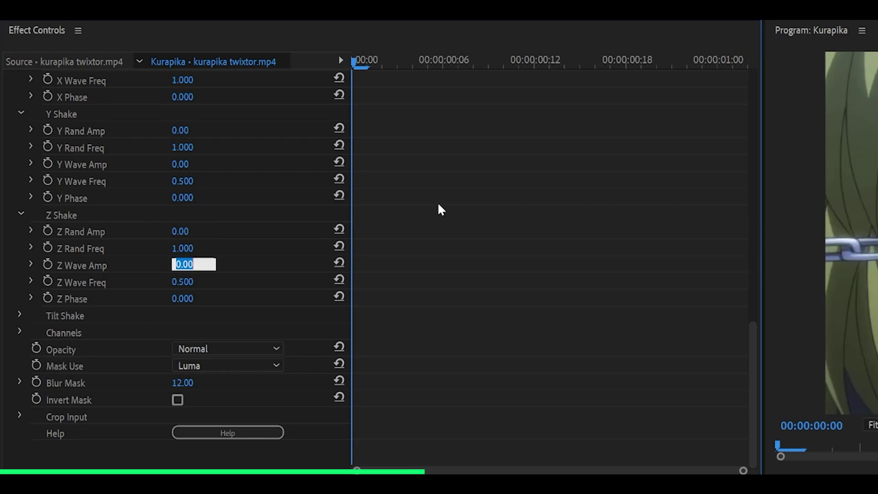
type("300")
key("Return")
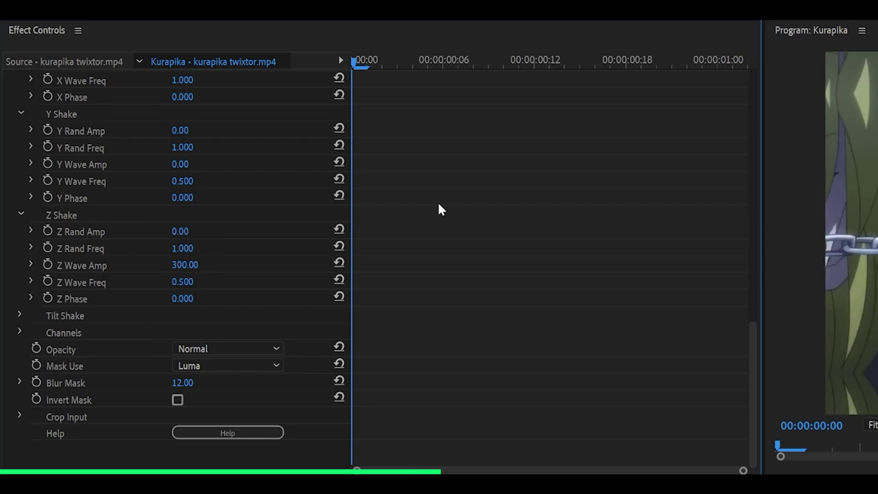
Set Z Wave Freq to 1 in the Z Shake settings
left_click(186, 282)
type("1")
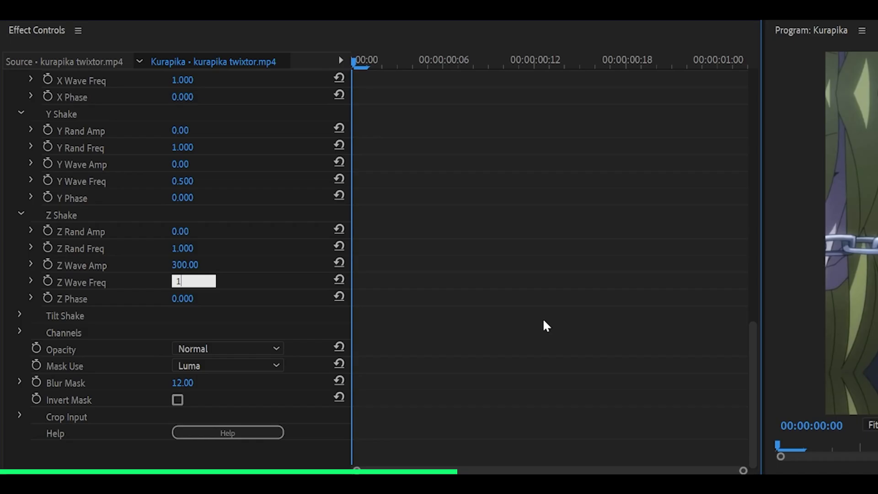
key("Return")
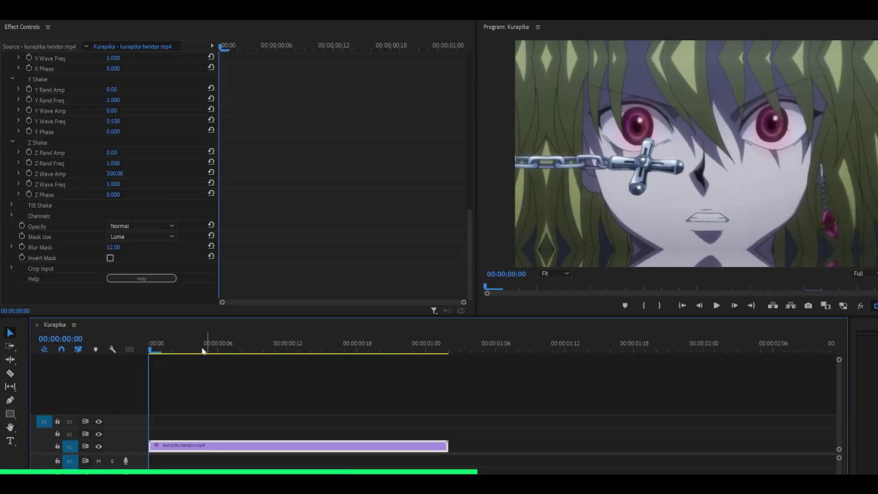
Play the opening frames repeatedly from the start to preview the zoom shake with the current Z wave values
key("space")
left_click_drag(221, 349, 87, 346)
key("space")
left_click_drag(176, 347, 85, 344)
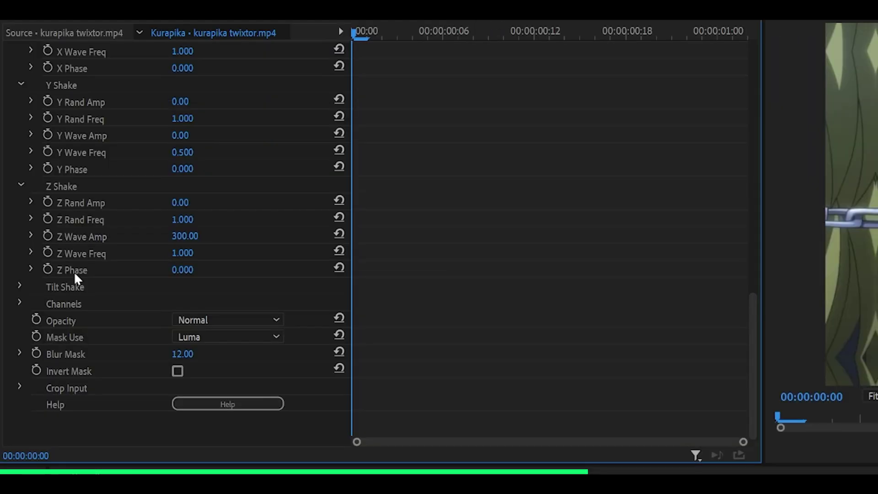
Set Z Phase to -0.2 in the Z Shake settings and play the clip to preview the phase offset
scroll(79, 276, "up", 3)
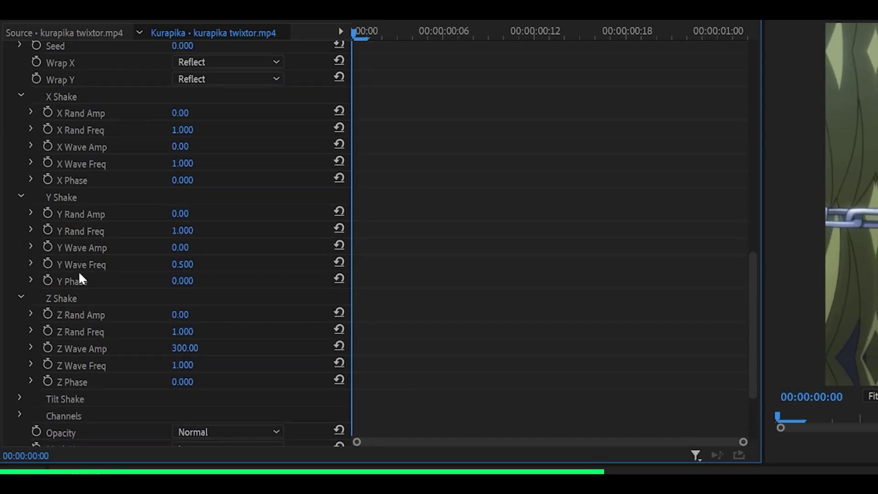
scroll(80, 280, "up", 8)
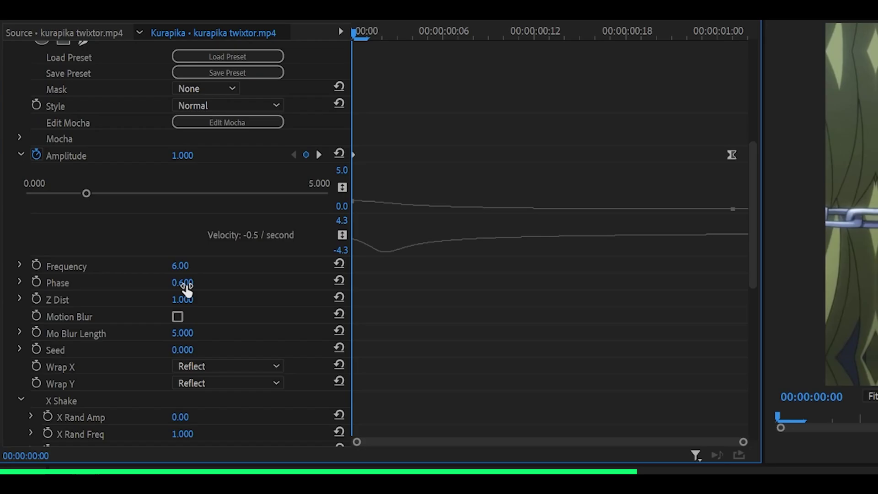
scroll(177, 284, "down", 5)
scroll(504, 297, "down", 5)
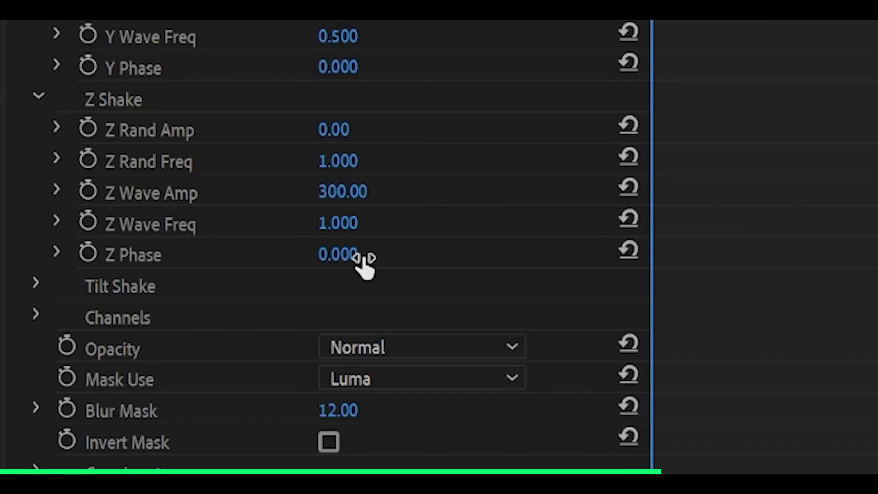
left_click_drag(364, 257, 323, 258)
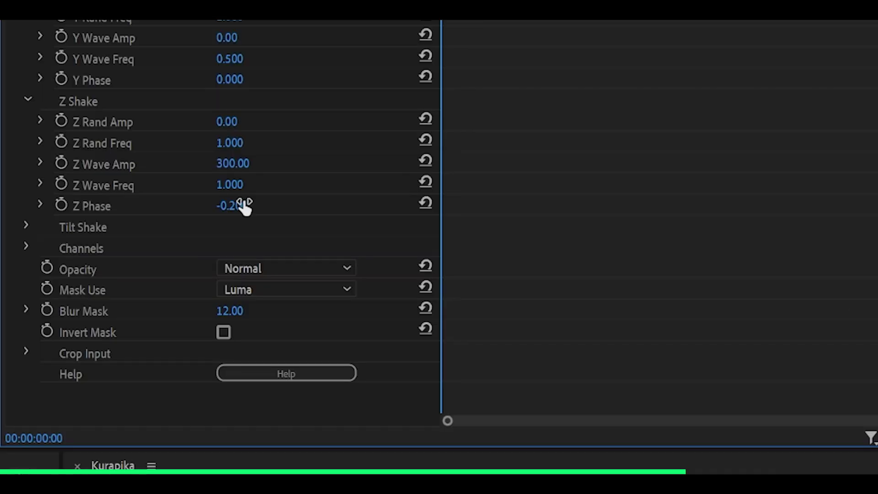
left_click_drag(121, 194, 138, 197)
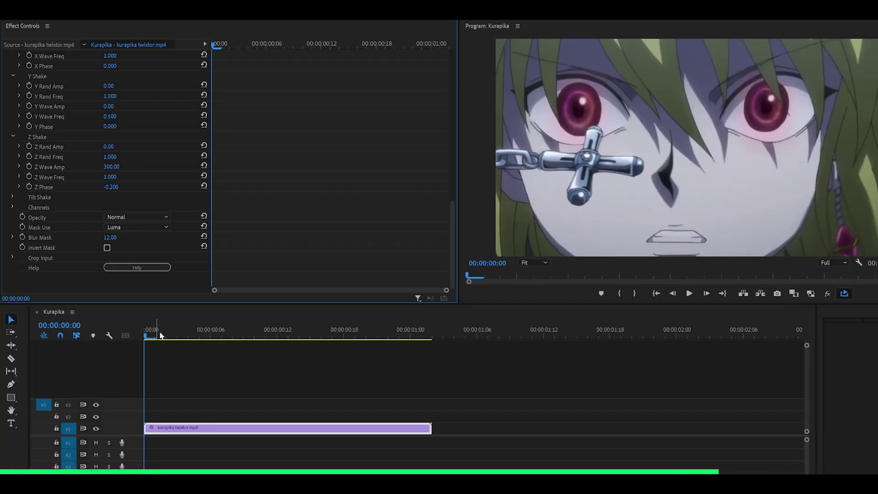
key("space")
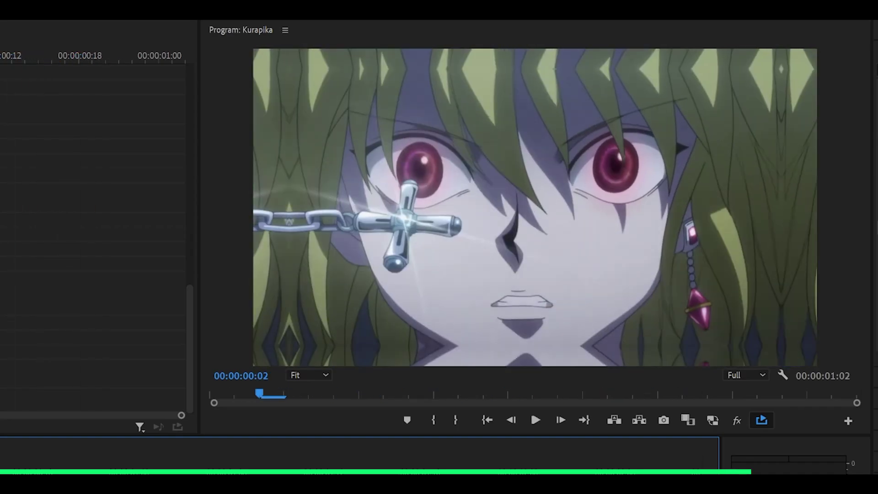
Play the clip from the start to preview the Z wave shake with Z Phase at 0
scroll(471, 333, "up", 4)
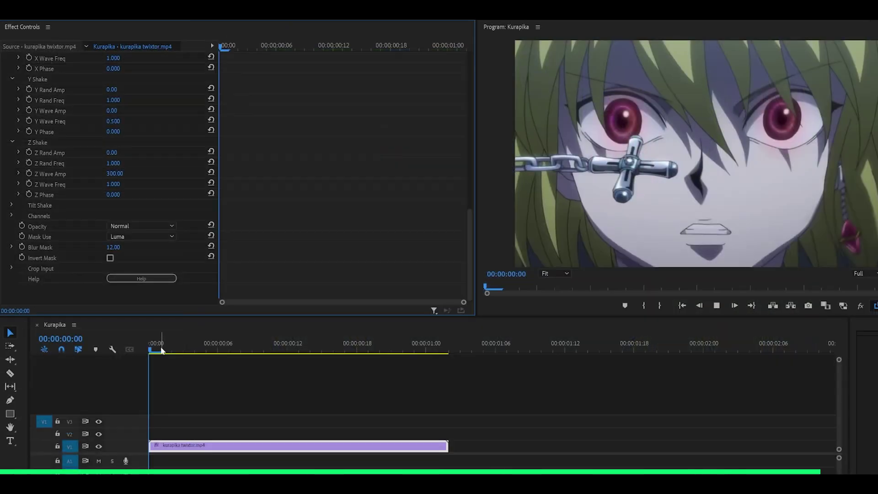
key("space")
left_click(158, 343)
key("space")
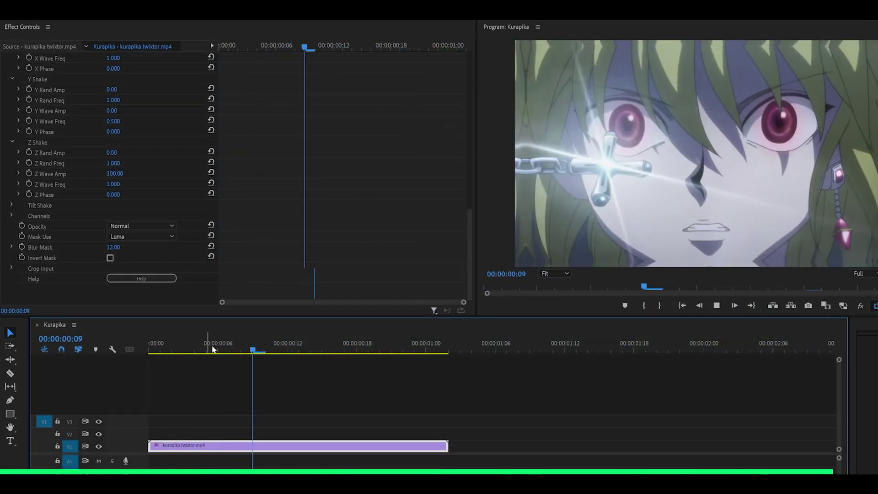
Set Z Wave Amp to 150 and Z Wave Freq to 0.5, and play the clip from the start to preview it
left_click(115, 173)
type("150")
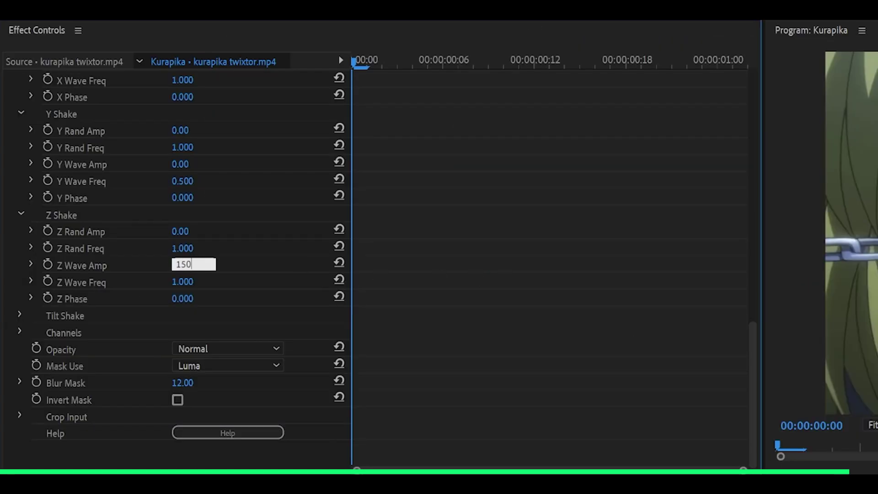
key("Tab")
type("0.5")
key("Return")
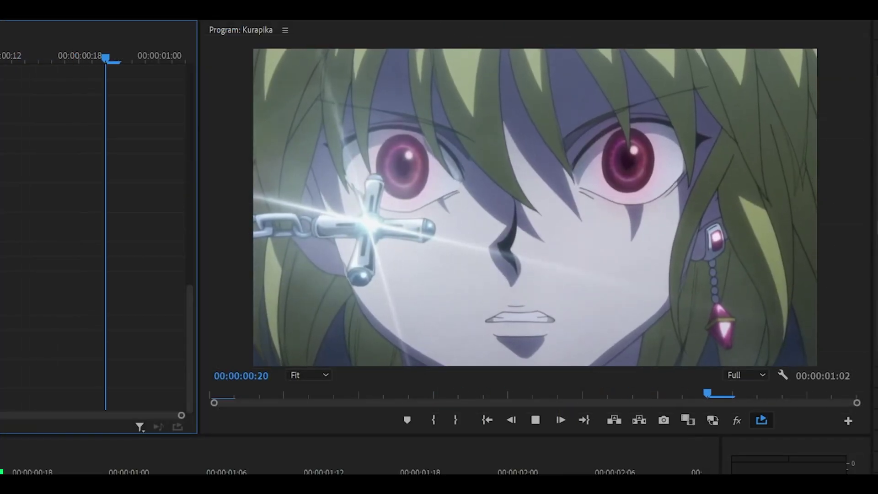
key("Home")
key("space")
key("space")
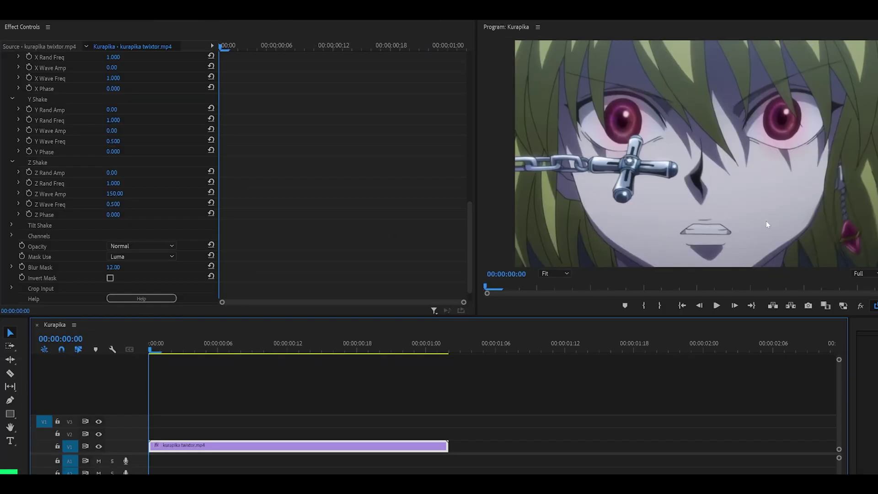
Set Y Wave Amp to 25 in the Y Shake settings, keep Y Wave Freq at 0.5, and play the clip to preview it
scroll(129, 166, "up", 3)
scroll(41, 166, "up", 1)
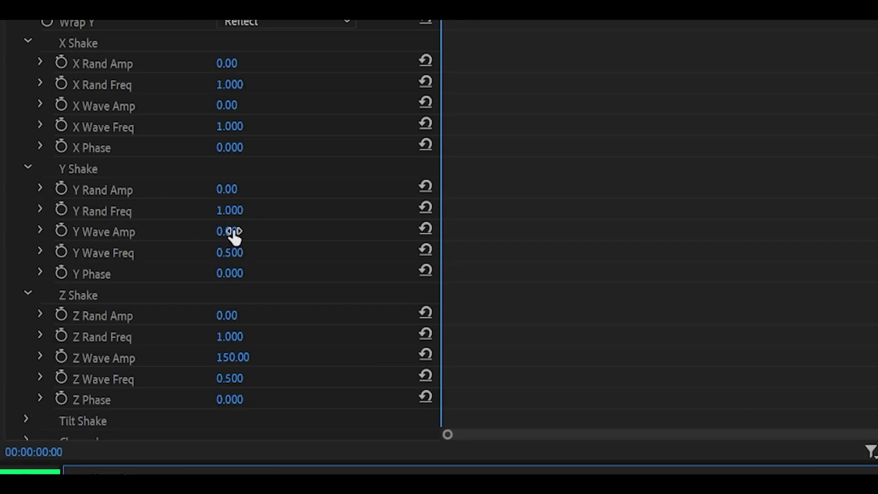
left_click(231, 232)
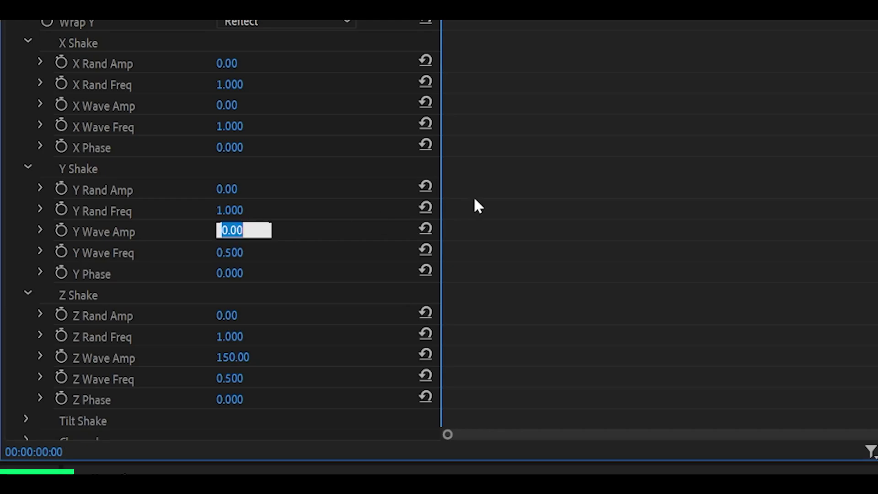
type("25")
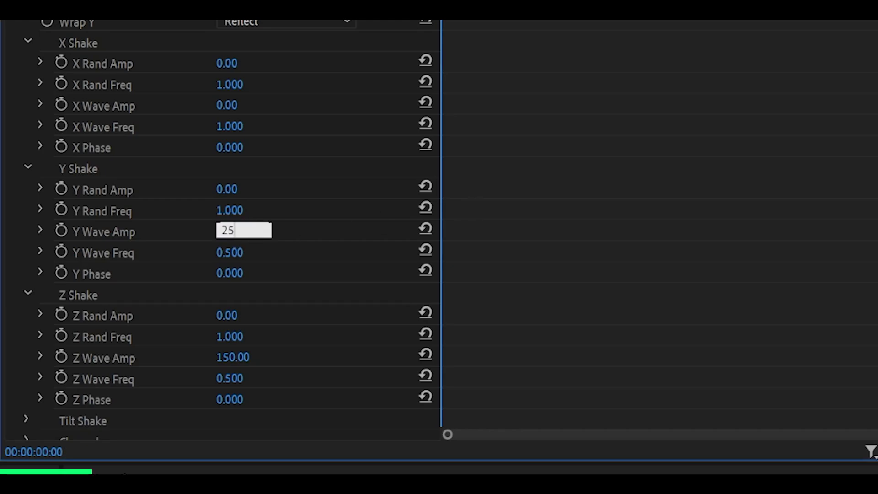
left_click(229, 252)
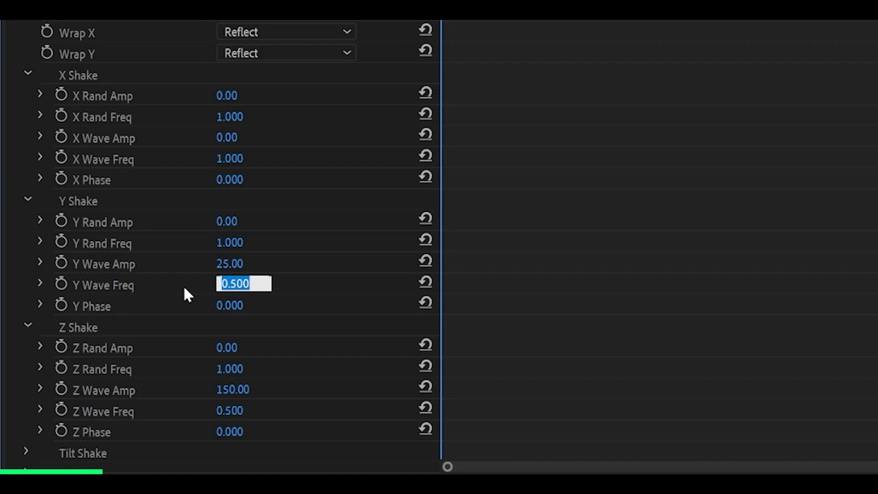
left_click(631, 291)
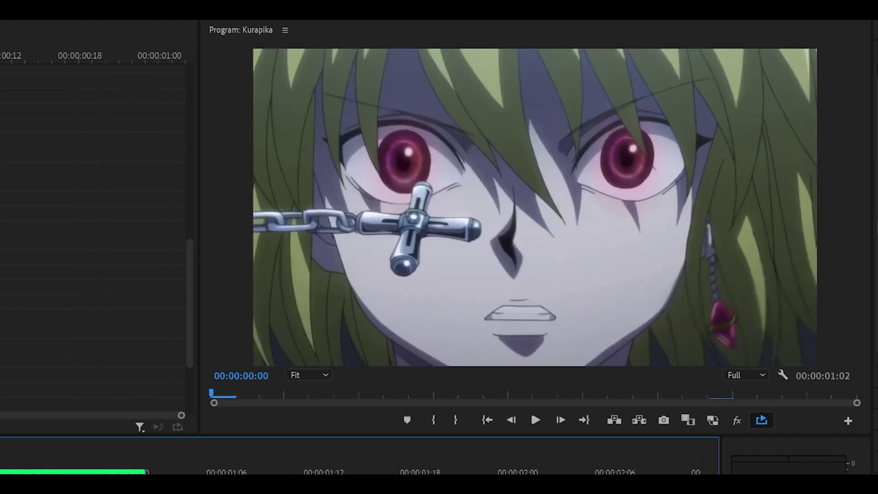
key("space")
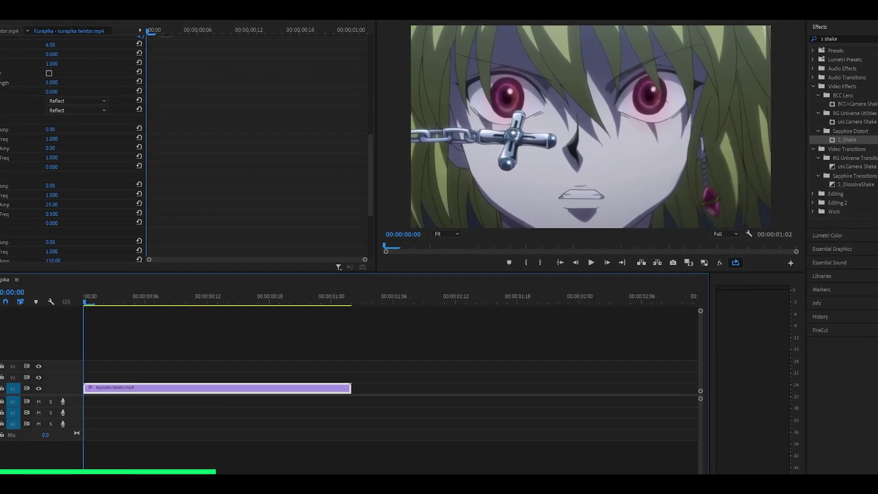
Set Y Wave Amp to 0 in the Y Shake settings and X Wave Amp to 25 in the X Shake settings
scroll(50, 216, "up", 1)
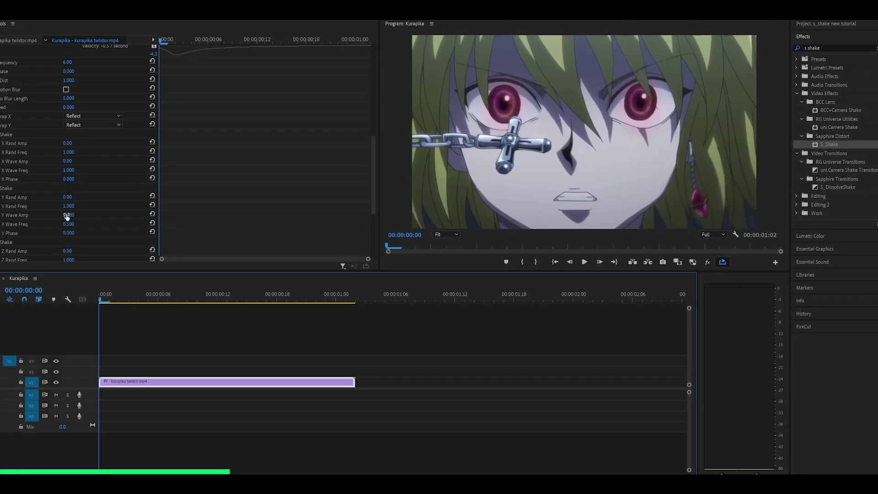
left_click(67, 215)
type("0")
key("Return")
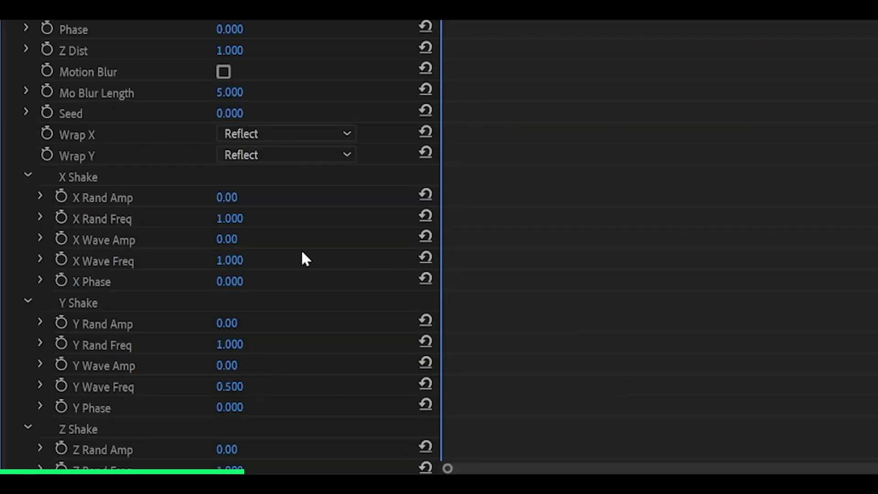
left_click(235, 238)
type("25")
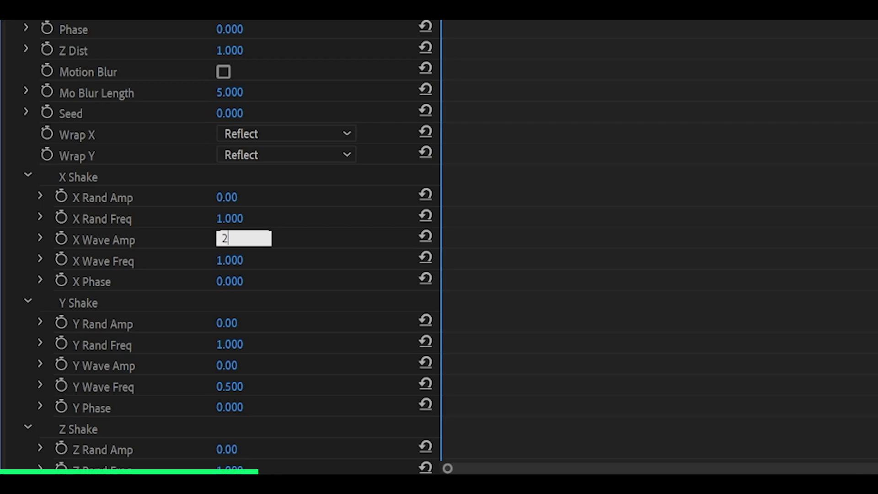
key("Return")
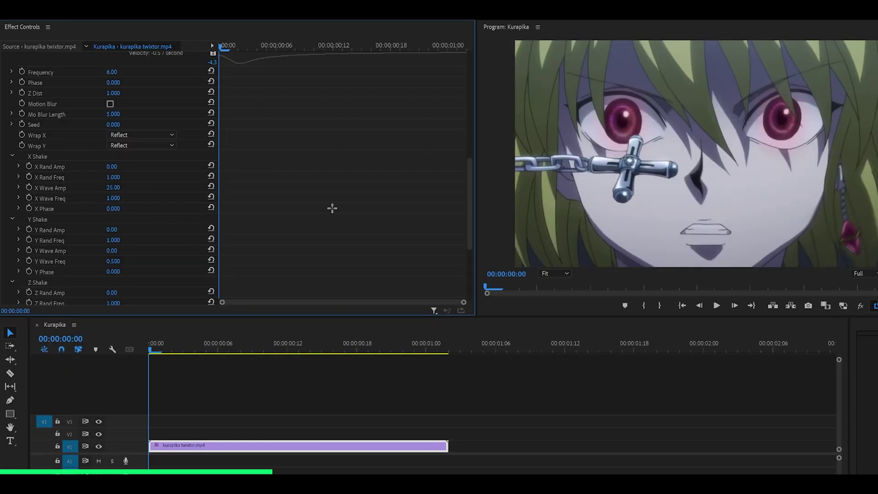
Play the clip from the start to preview the horizontal wave shake combined with the zoom
key("space")
left_click(150, 347)
key("space")
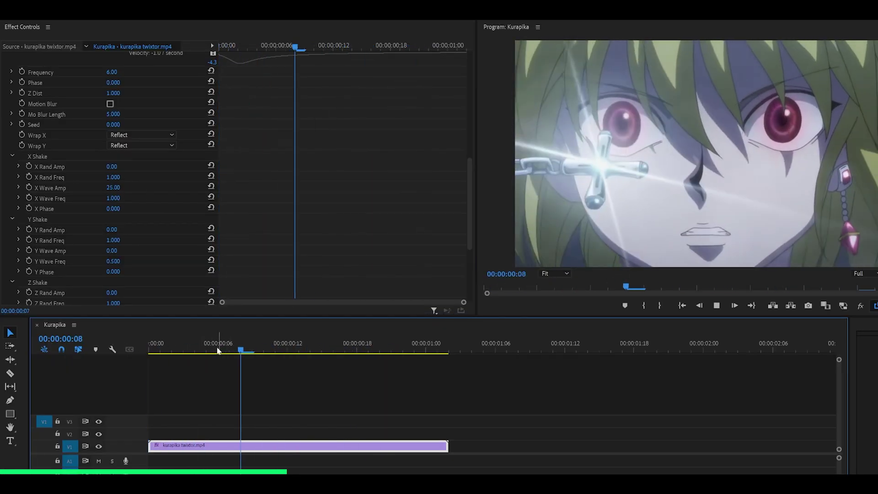
Set X Wave Amp to 55 and X Wave Freq to 0.5 in the X Shake settings
left_click(135, 147)
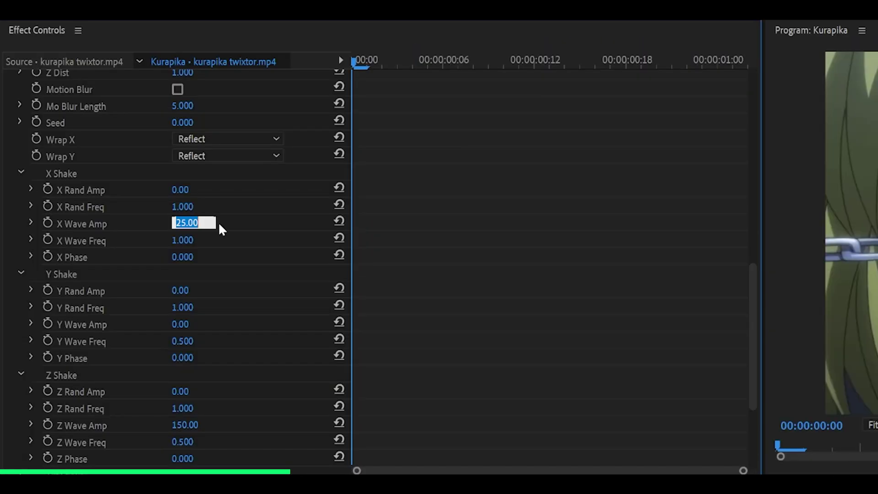
type("55")
key("Return")
key("space")
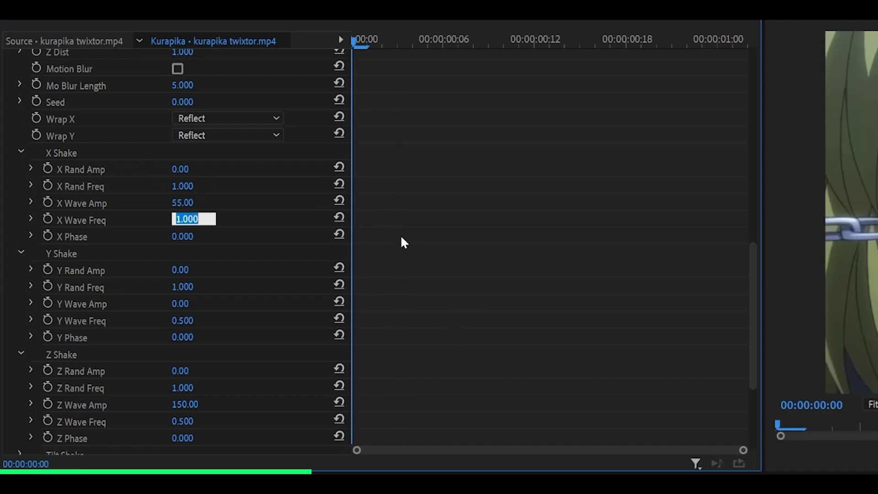
type("0.5")
key("Return")
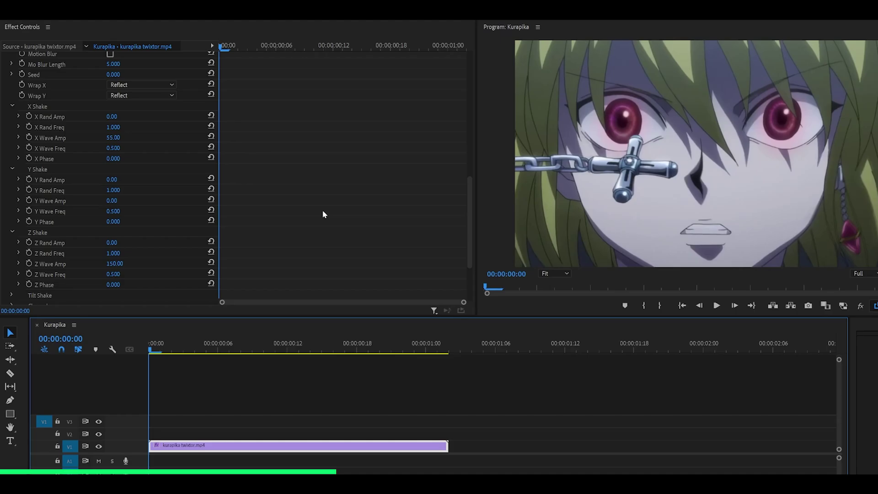
Expand the Tilt Shake settings and open the Tilt Wave Amp value for editing
scroll(322, 211, "down", 3)
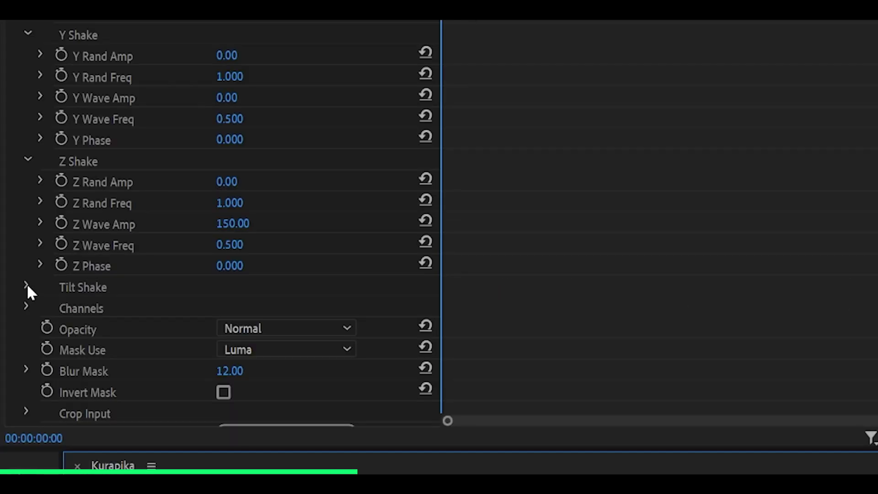
left_click(26, 285)
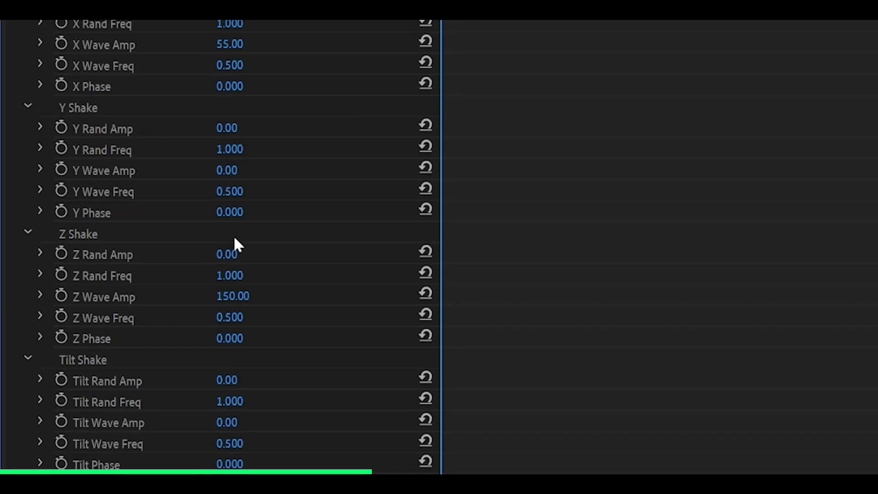
scroll(236, 242, "down", 5)
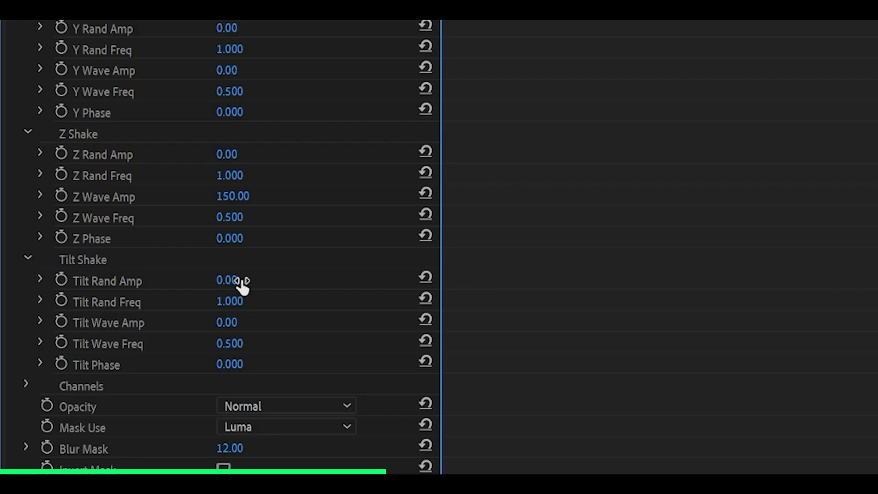
left_click(239, 320)
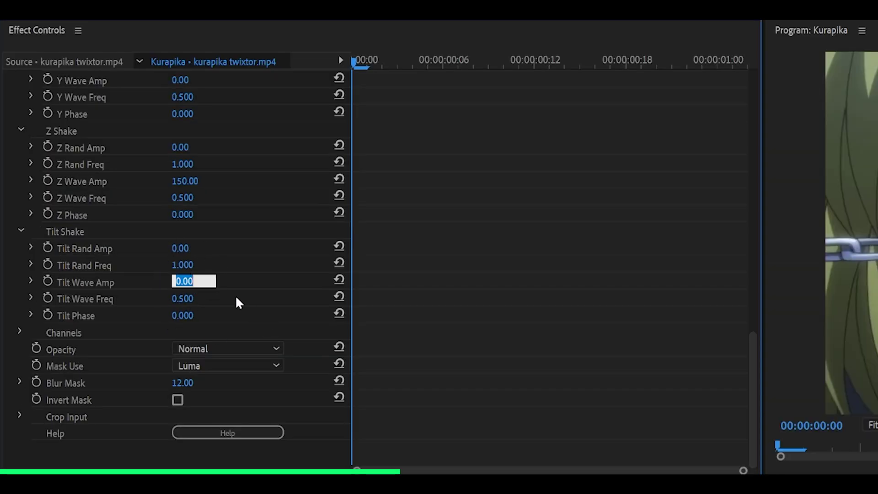
type("1")
Move the playhead to 00:00:00:04 and set X Wave Amp to 125 in the X Shake settings
key("space")
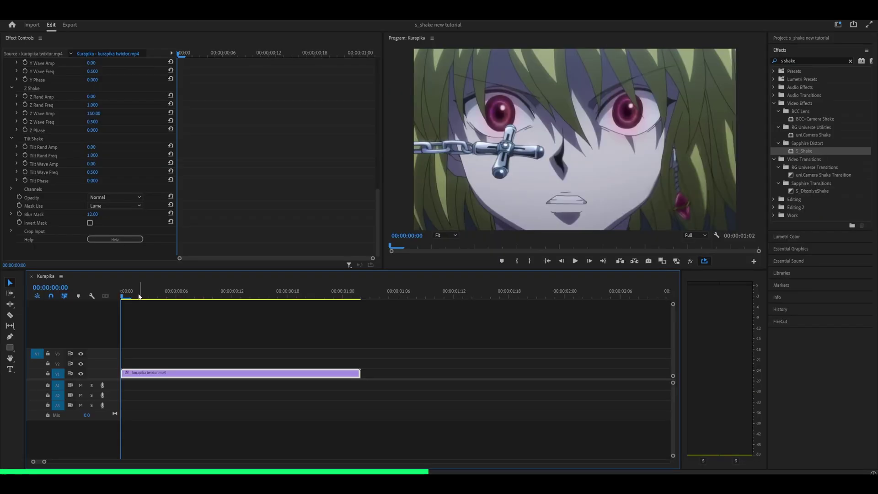
left_click_drag(139, 295, 162, 296)
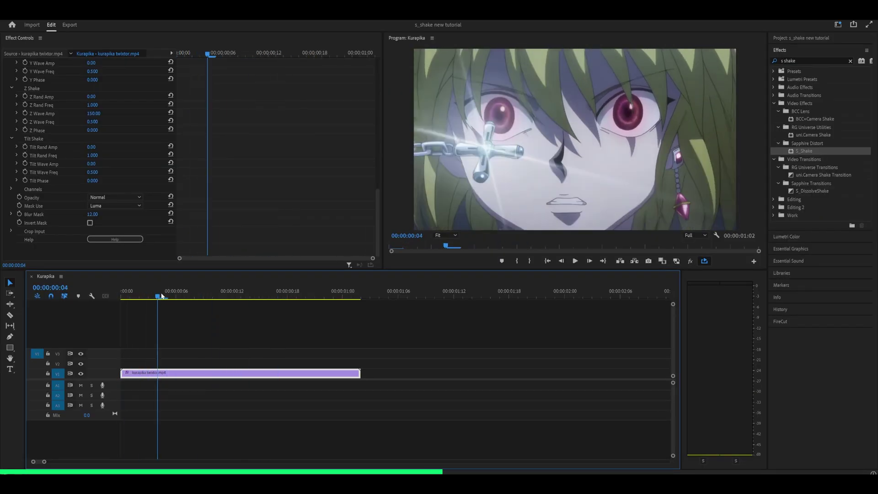
scroll(229, 199, "up", 8)
scroll(230, 199, "down", 2)
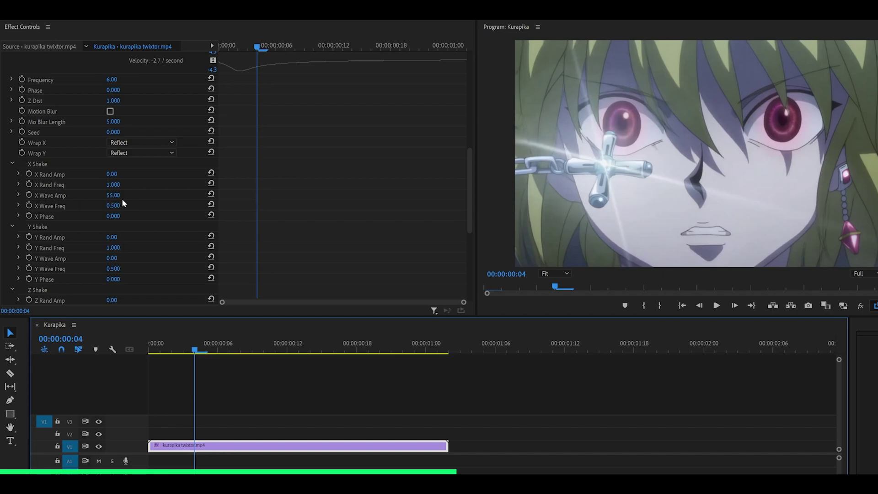
left_click(120, 198)
type("125")
key("Return")
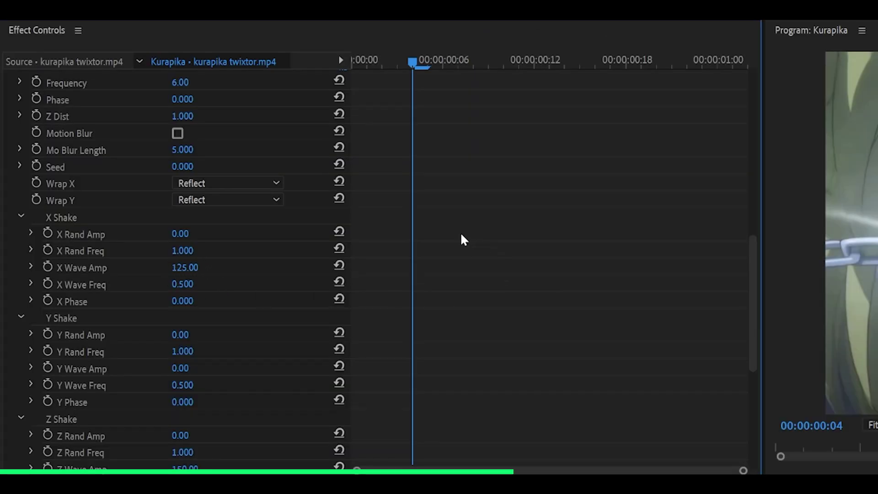
Review the S_Shake parameters and set X Wave Amp to 250 in the X Shake settings
scroll(392, 315, "down", 8)
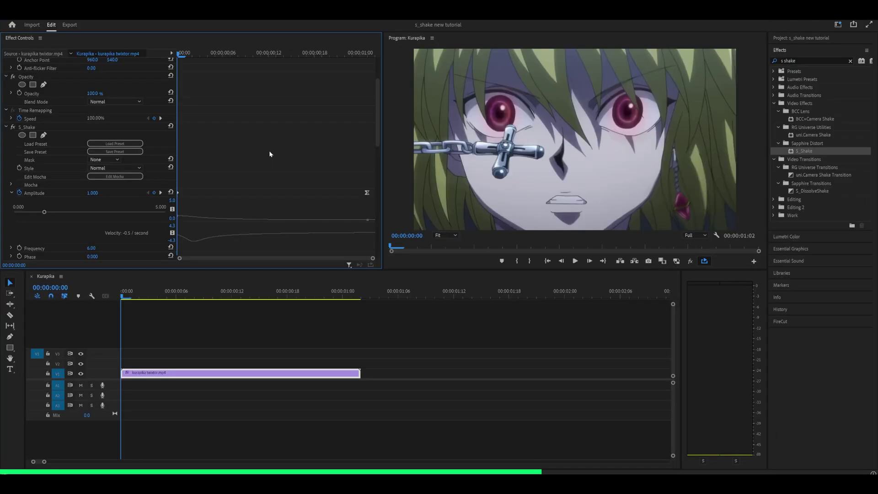
scroll(269, 152, "up", 2)
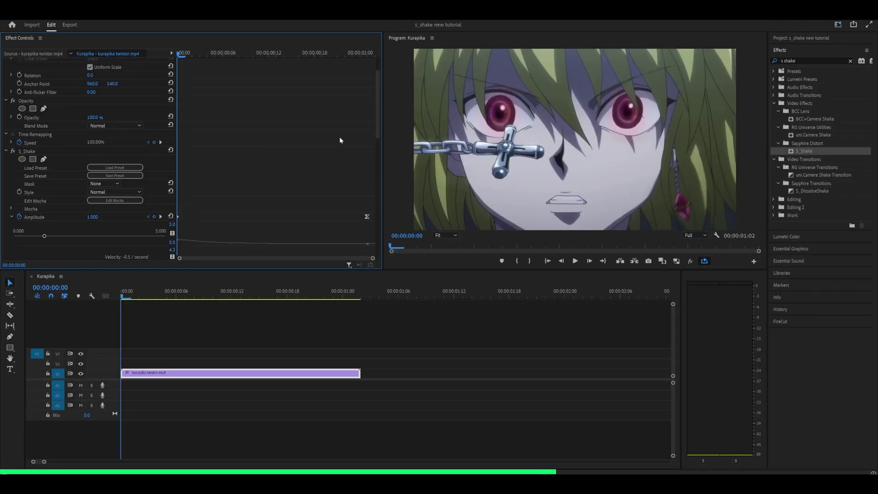
left_click_drag(378, 116, 372, 225)
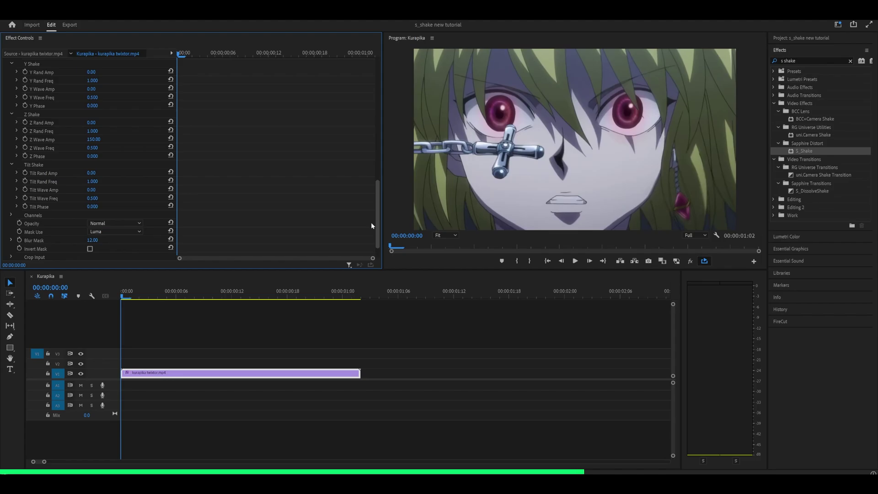
scroll(371, 220, "up", 2)
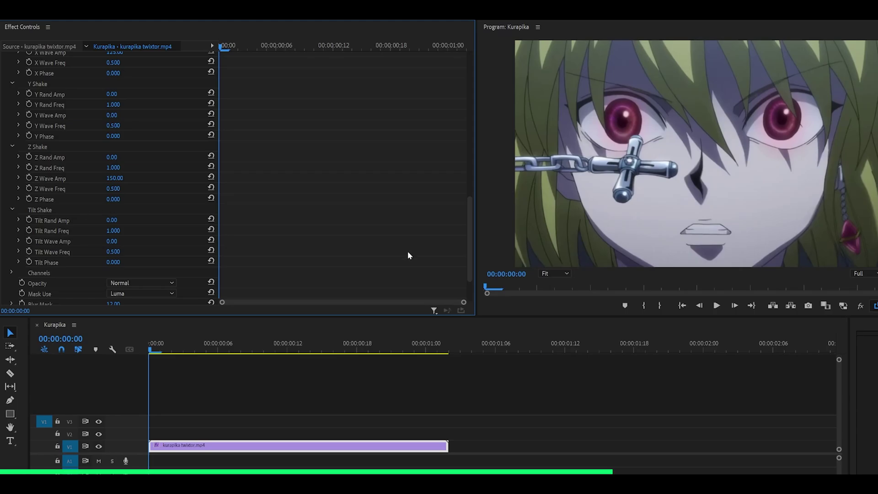
left_click_drag(470, 220, 468, 178)
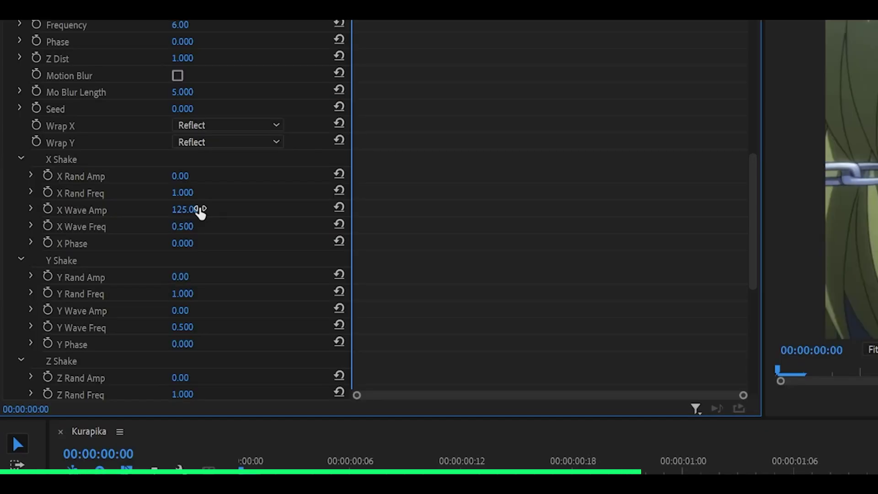
left_click(200, 212)
type("250")
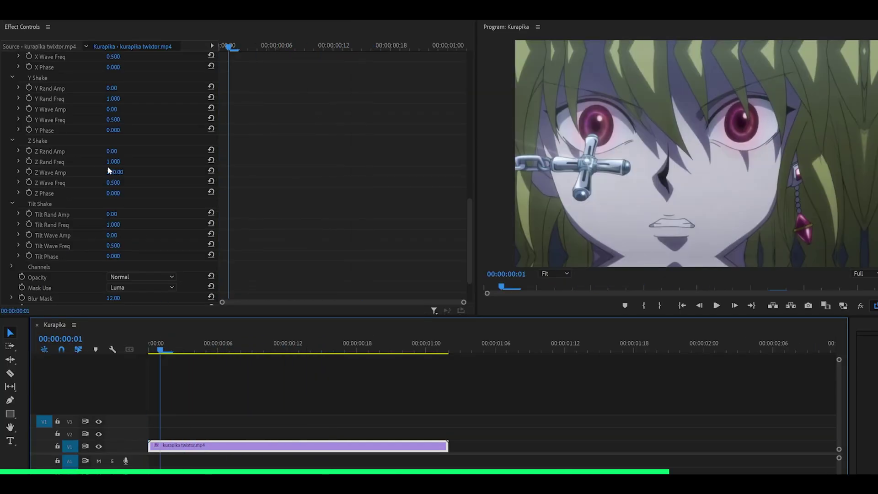
Set Z Wave Amp to 75 in the Z Shake settings
left_click(114, 172)
type("75")
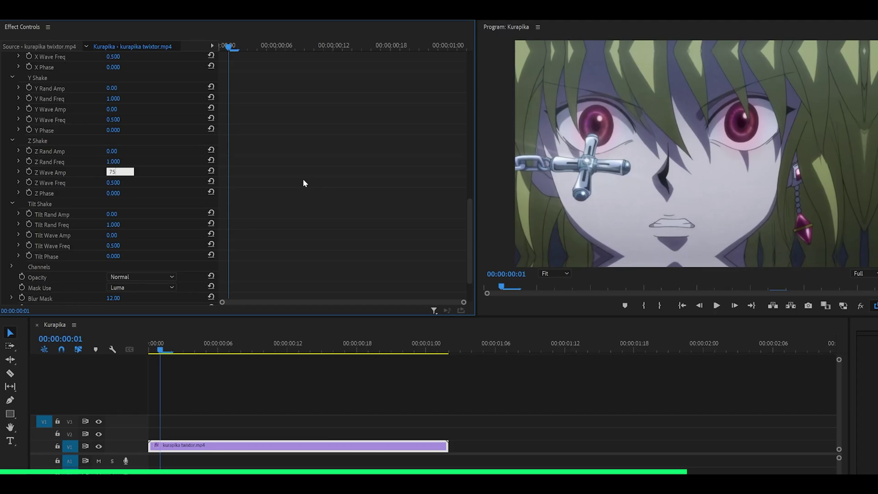
key("Return")
Play the clip from the start to preview the X and Z wave shake, and return the playhead to 00:00:00:00
left_click(151, 349)
key("space")
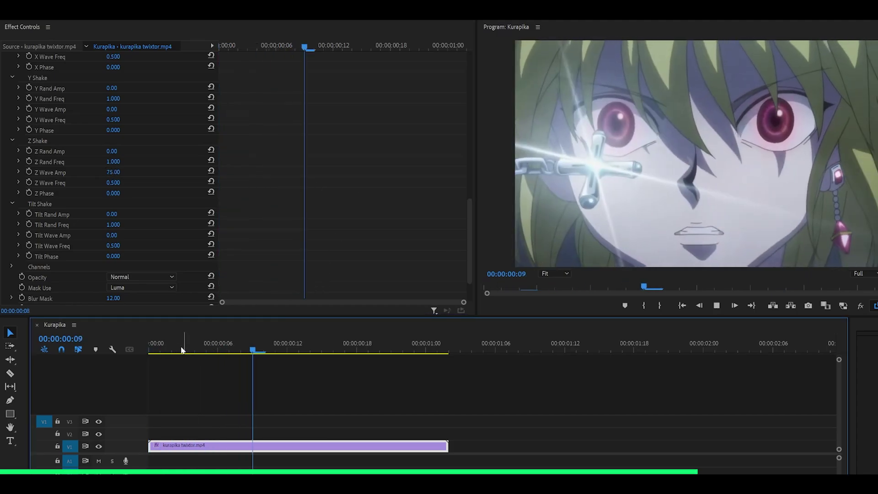
left_click_drag(182, 351, 45, 355)
key("space")
left_click_drag(234, 346, 147, 349)
Set Tilt Wave Amp to 4 in the Tilt Shake settings and play the clip to preview the added tilt
scroll(164, 291, "down", 3)
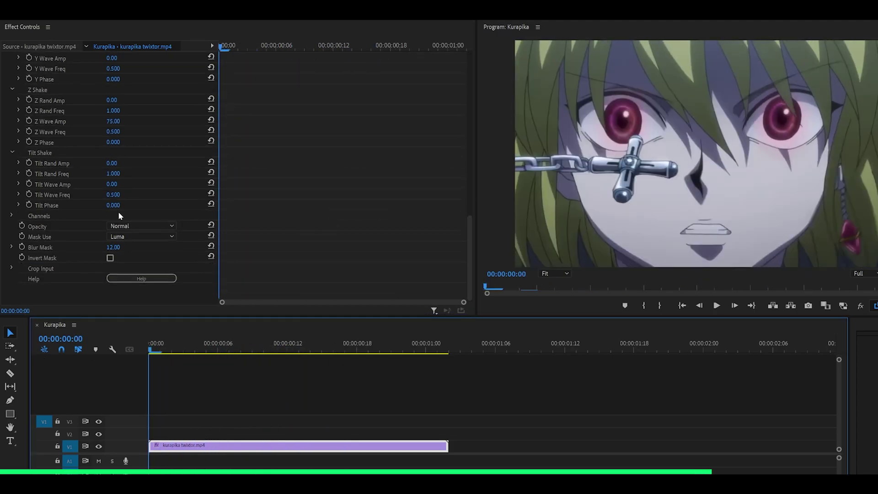
left_click(115, 184)
type("4")
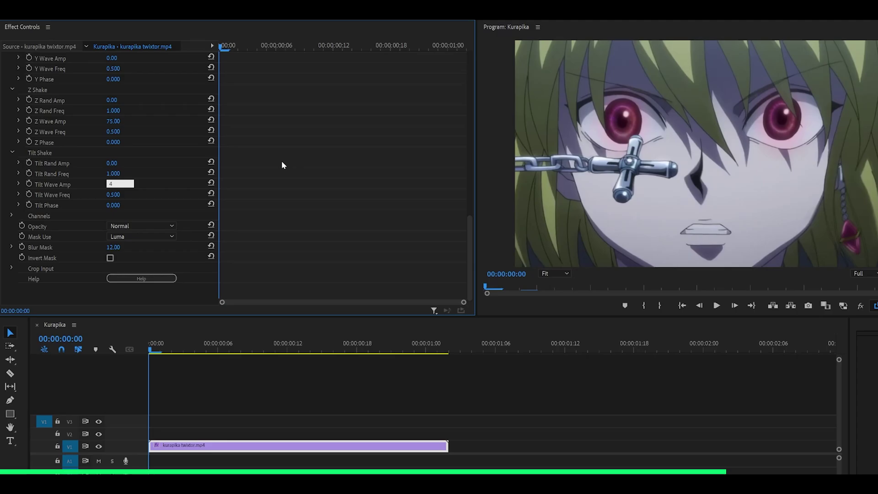
key("Return")
key("space")
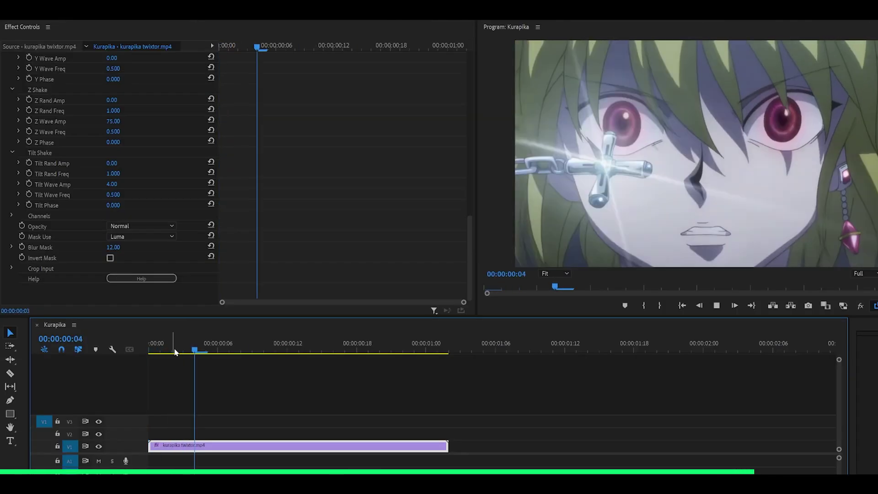
key("space")
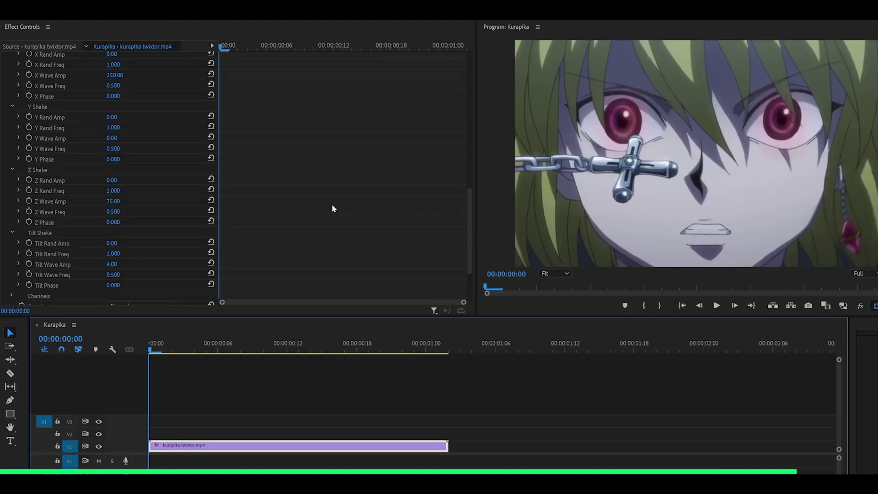
Set Z Wave Amp to 5 in the Z Shake settings and play the clip to preview the shake
scroll(333, 208, "down", 3)
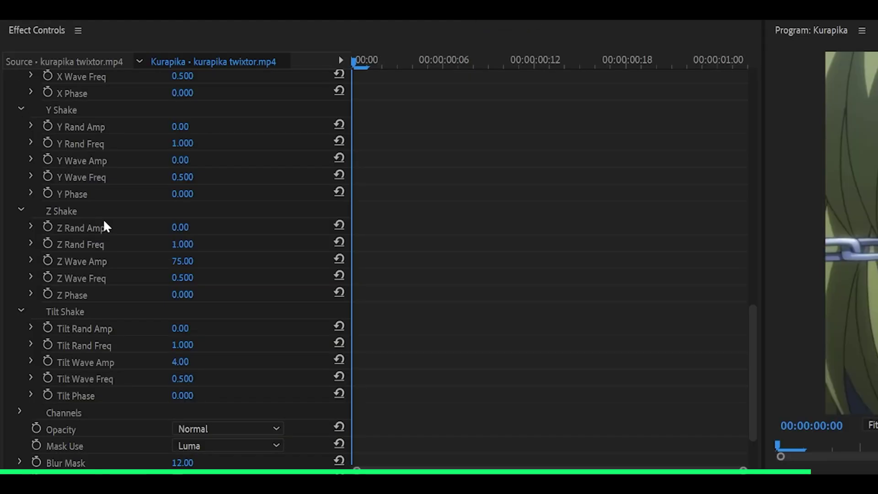
left_click(189, 261)
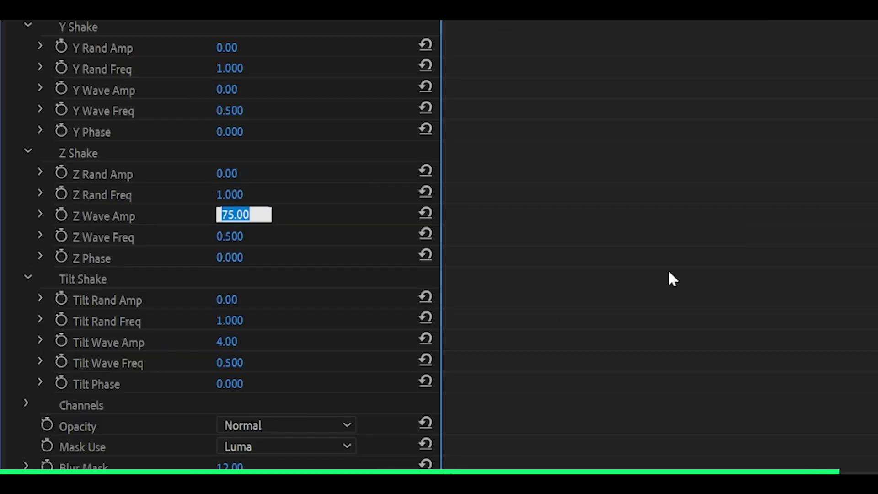
type("5")
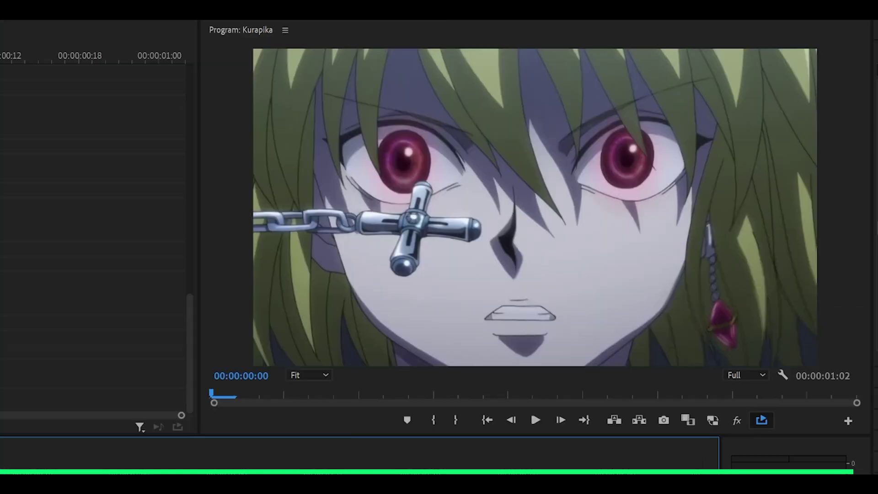
key("space")
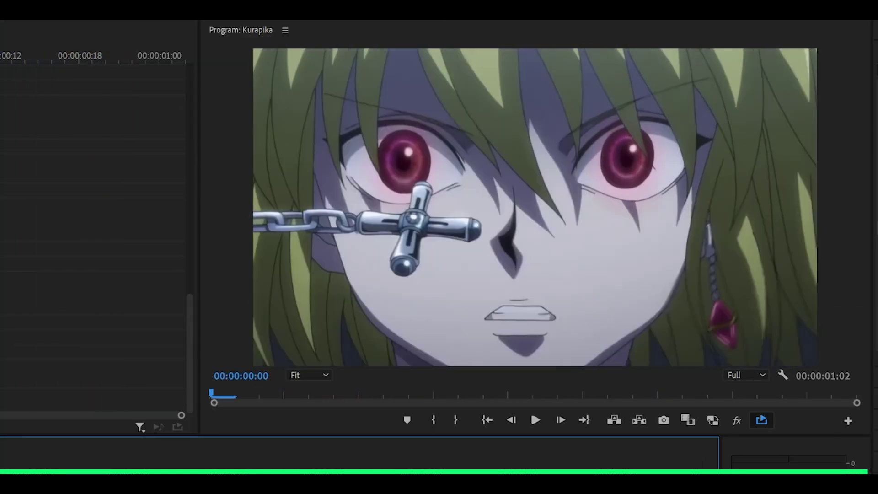